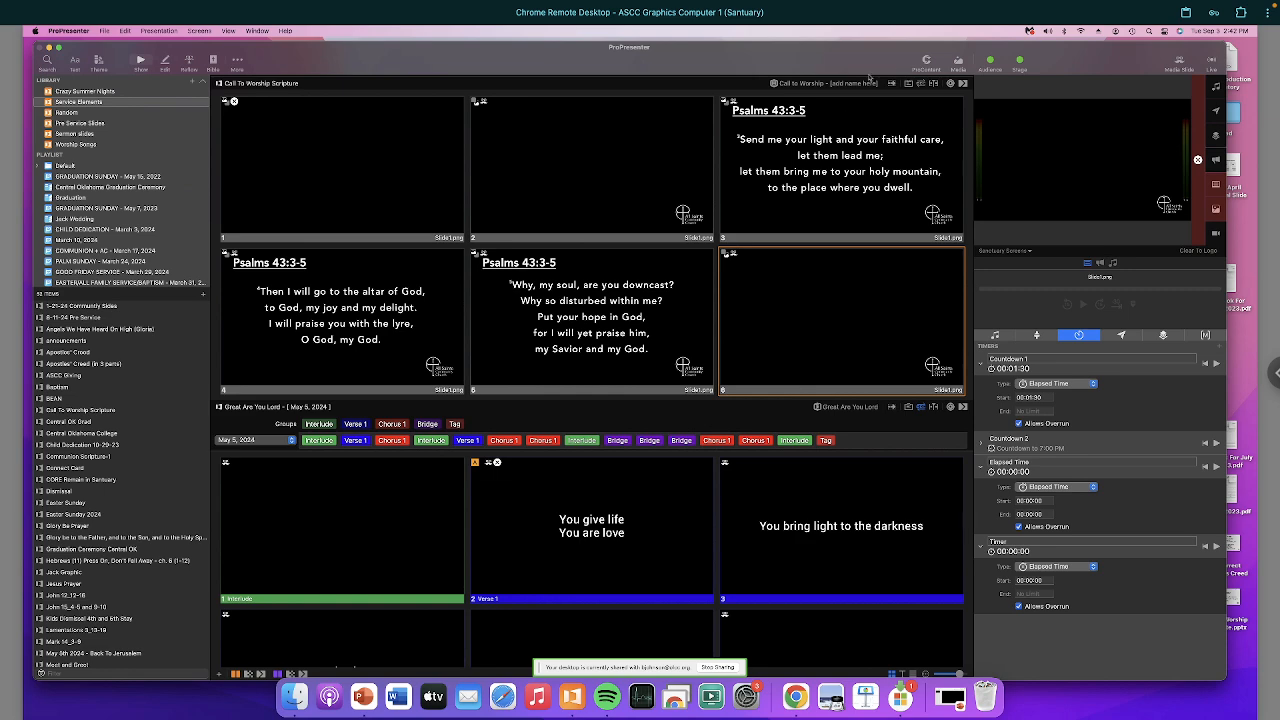
Step: Open slide 3 of Call To Worship Scripture for editing and delete its verse text box, keeping the heading
click(818, 160)
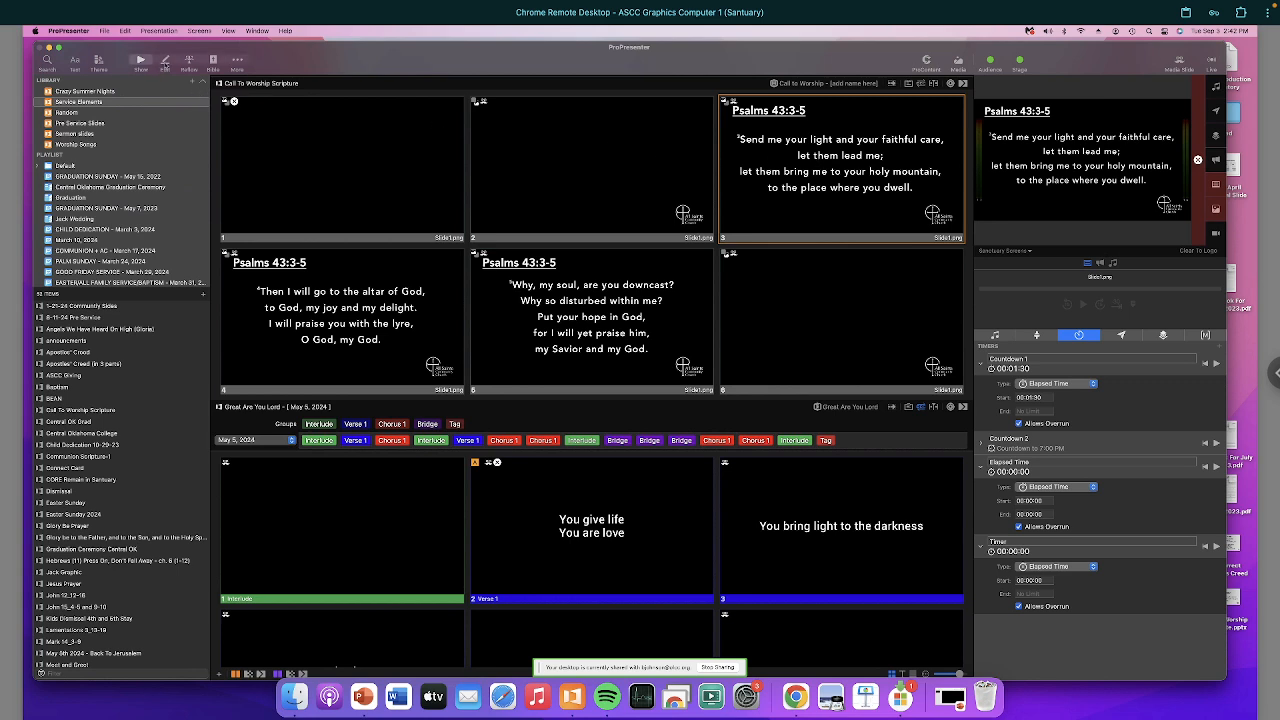
click(165, 61)
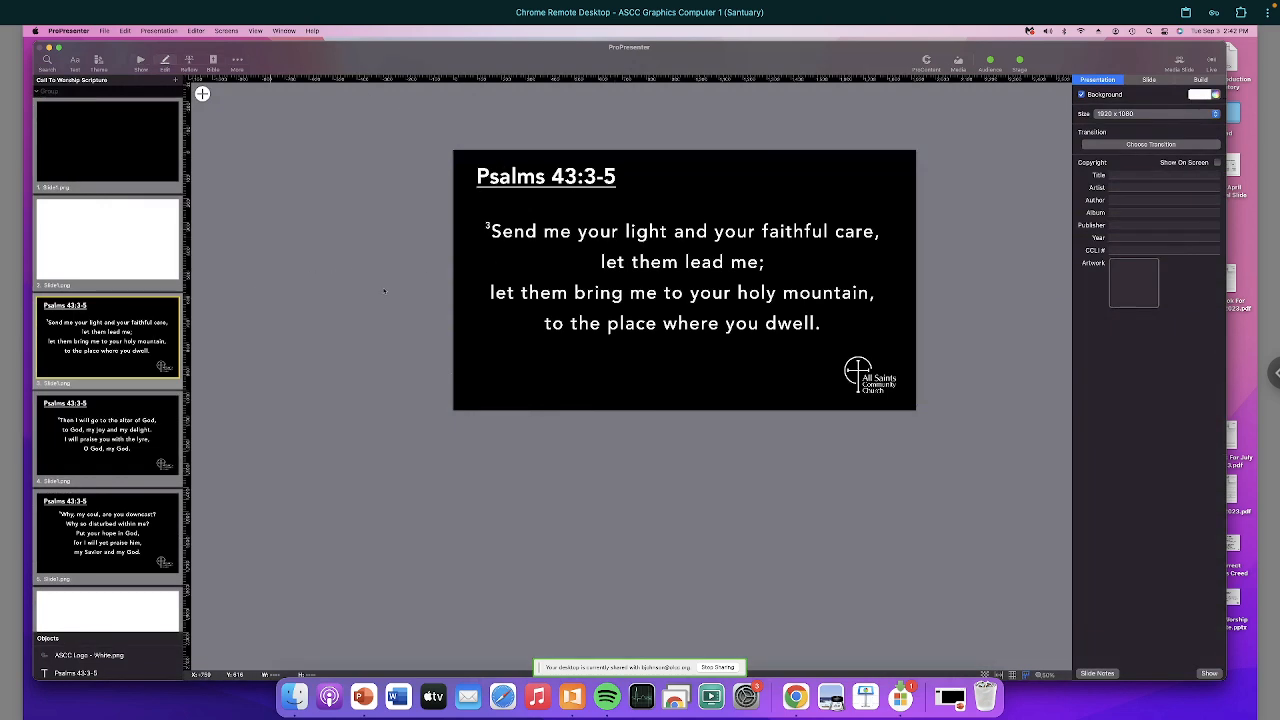
click(637, 262)
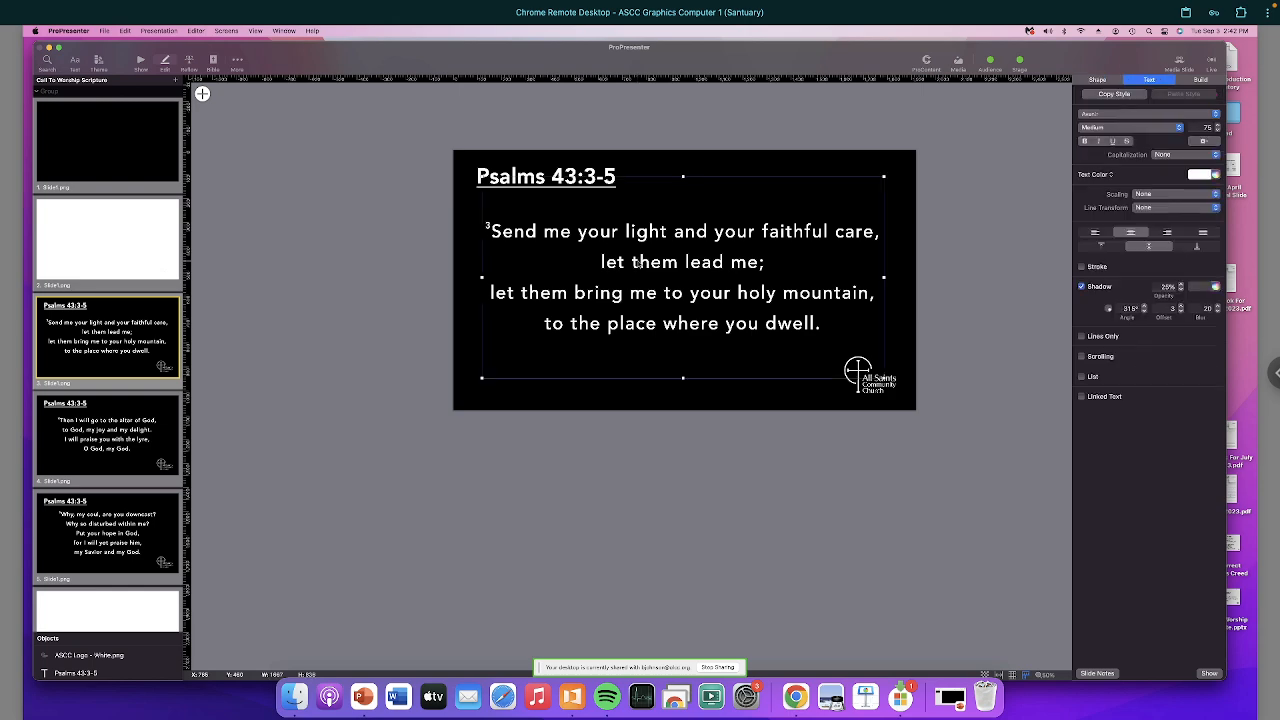
click(505, 177)
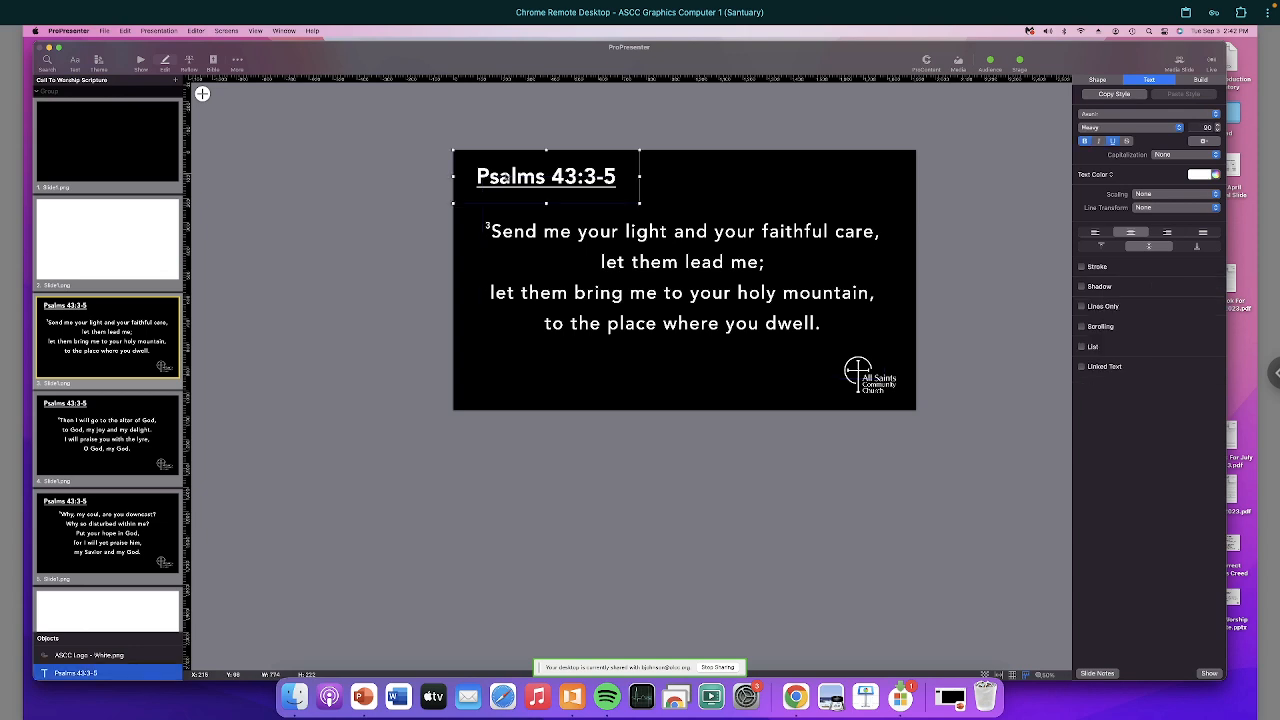
click(625, 263)
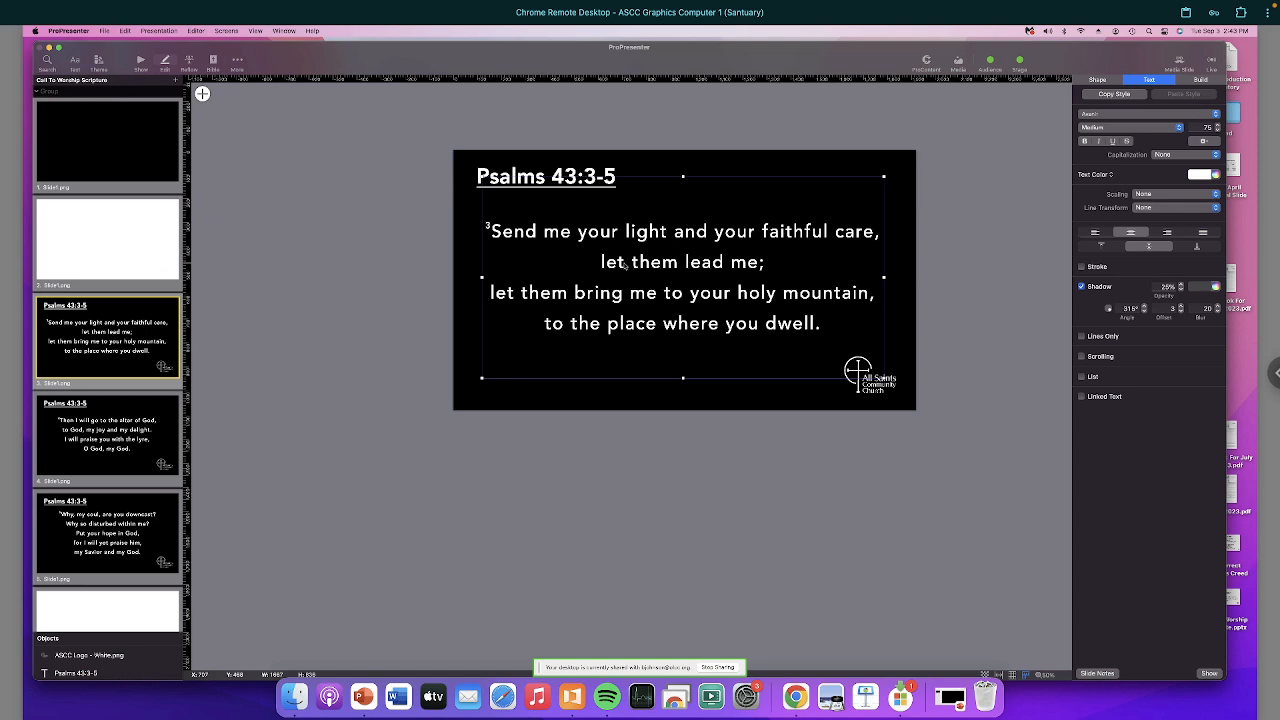
key(Delete)
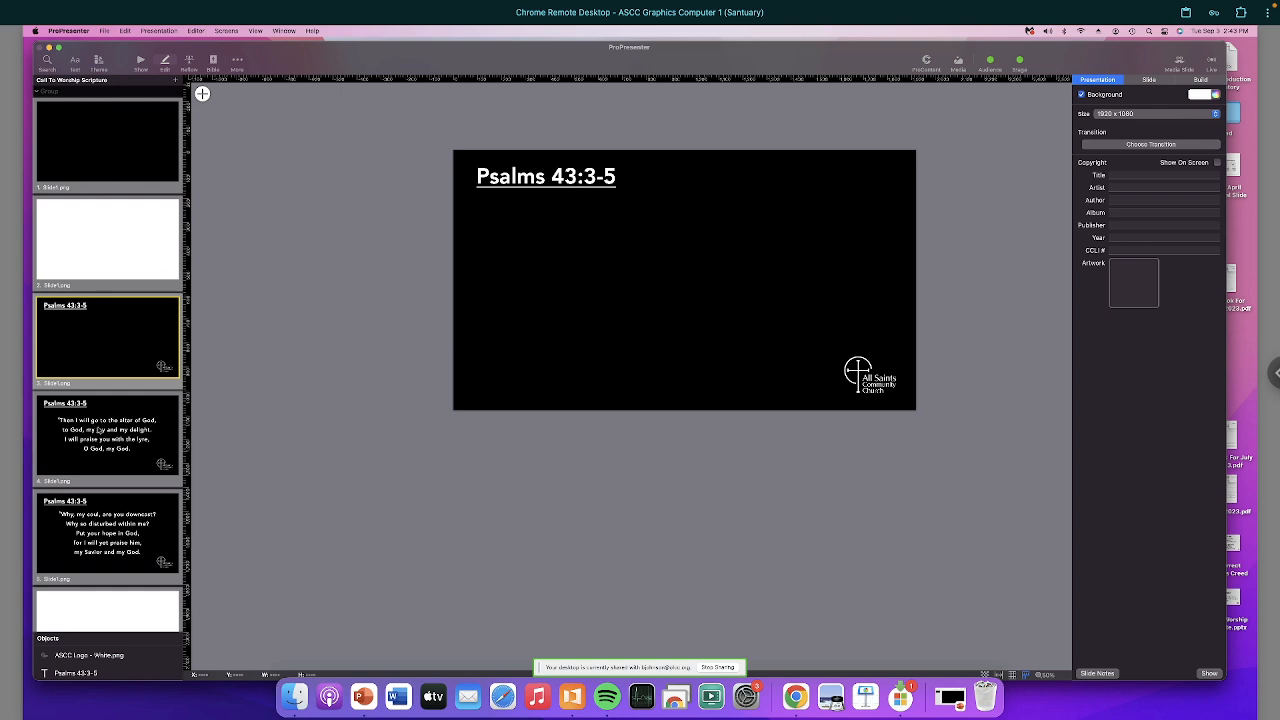
Step: Delete the verse text boxes from slides 4 and 5, and return to the presentation's slide overview
click(99, 430)
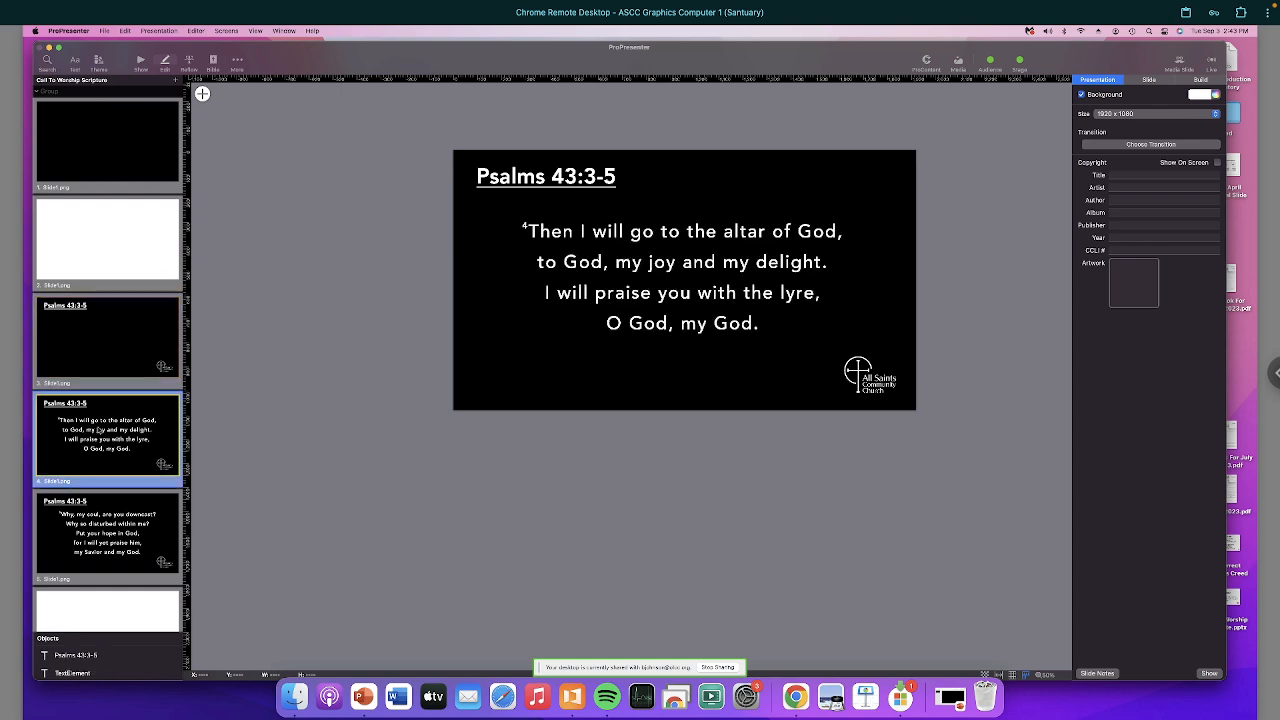
click(604, 264)
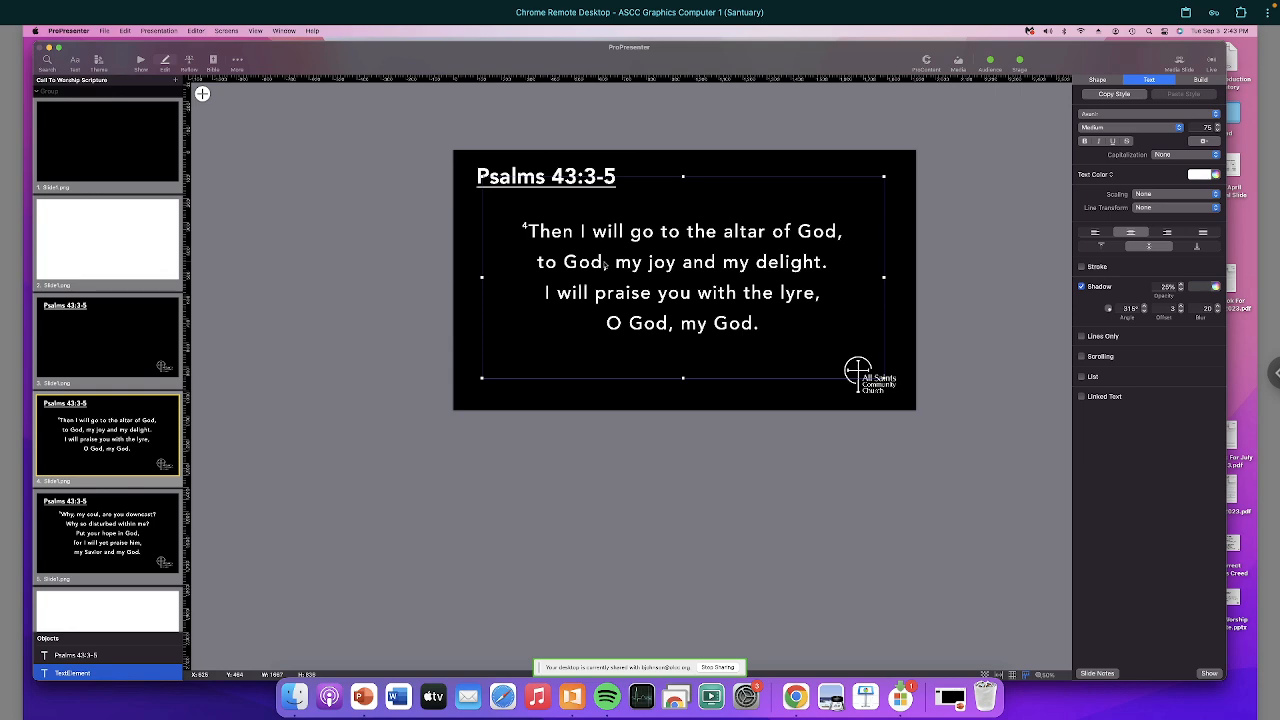
key(Delete)
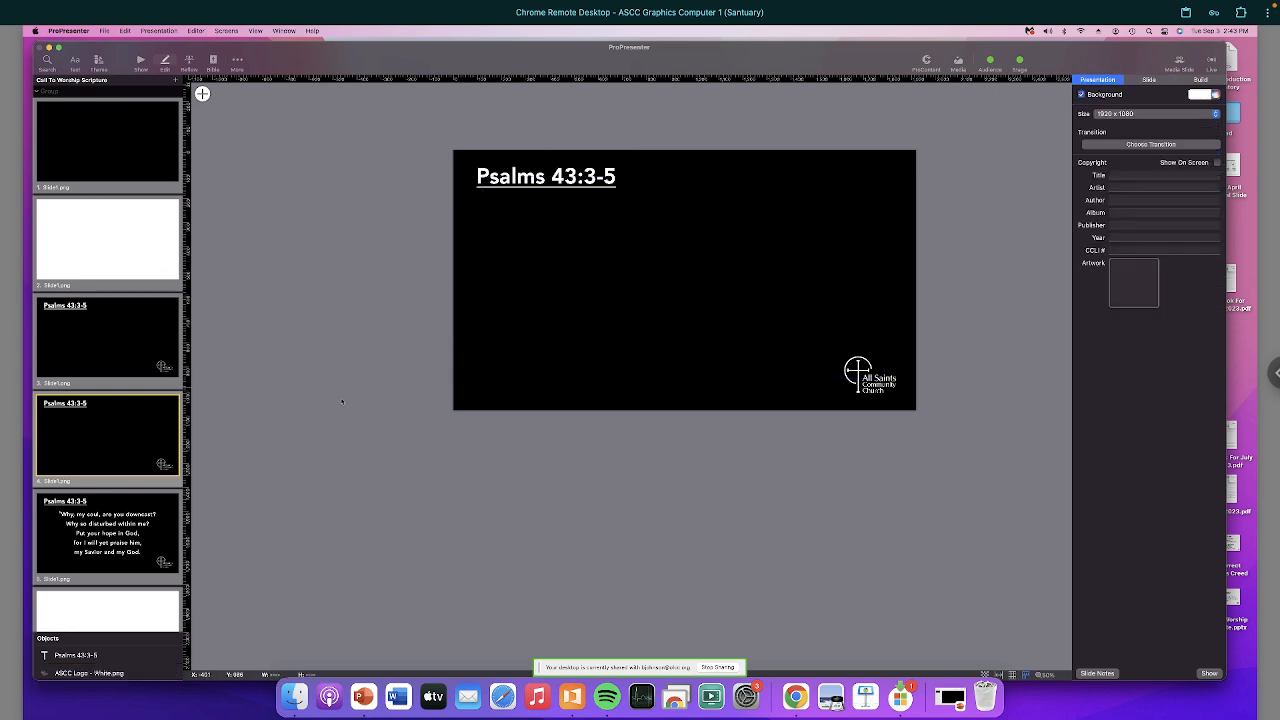
click(80, 533)
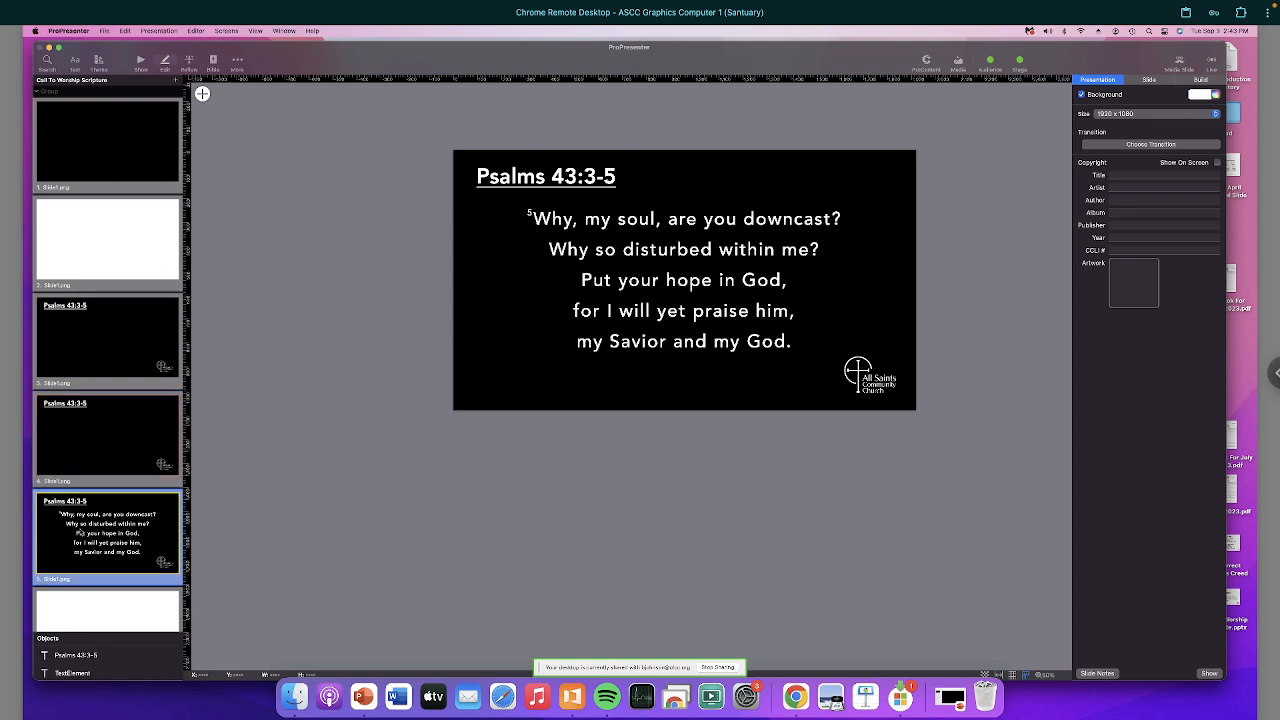
click(618, 312)
key(Delete)
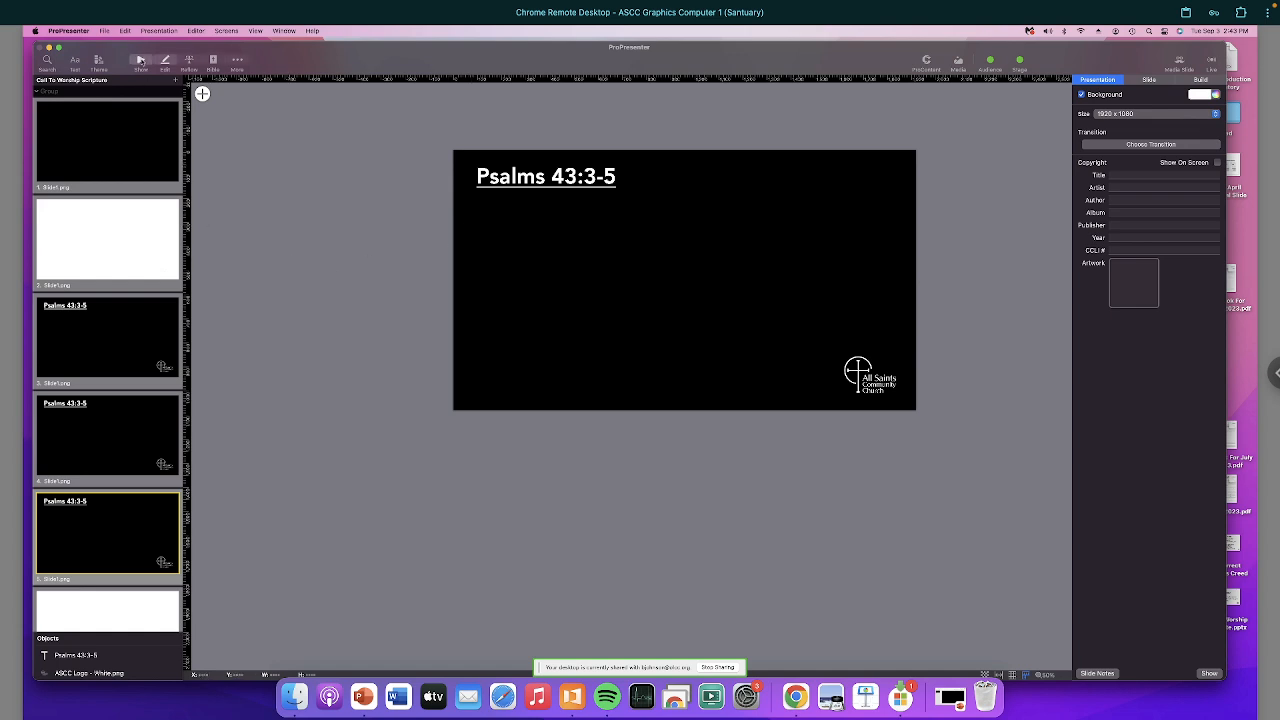
click(140, 60)
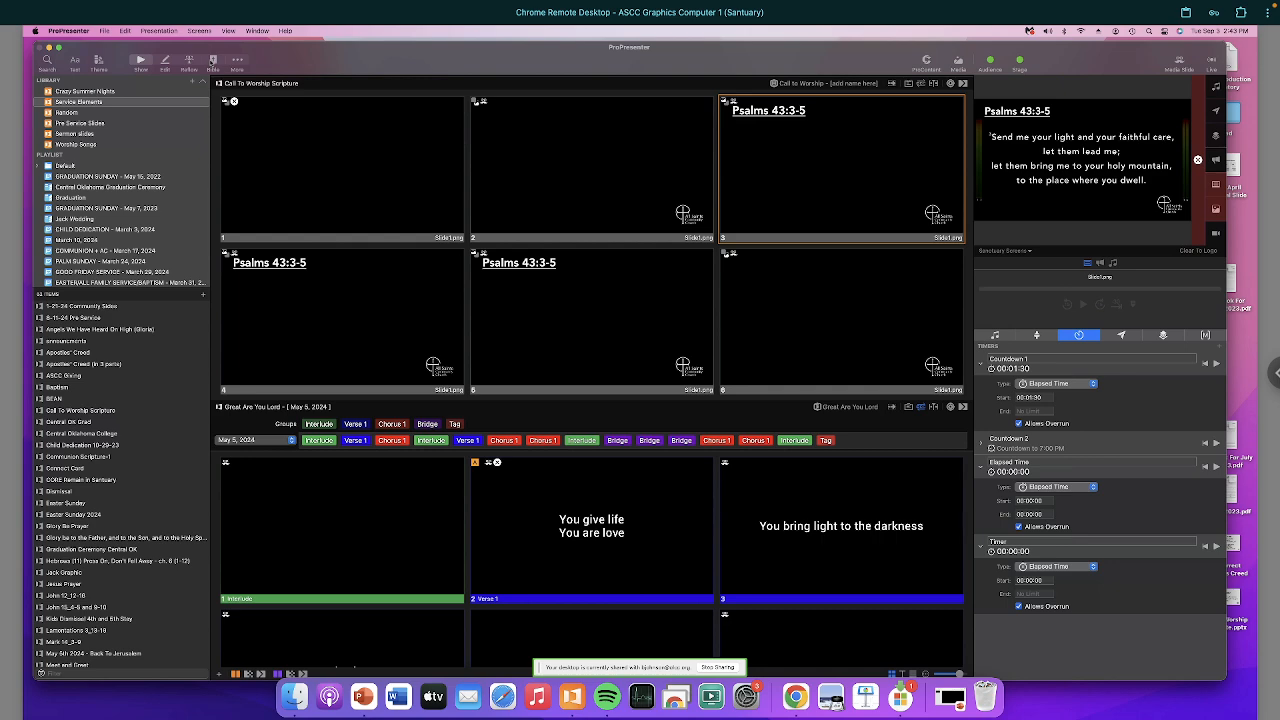
Step: Look up Psalms 44:1-4 in the Bible in the New International Version
click(212, 60)
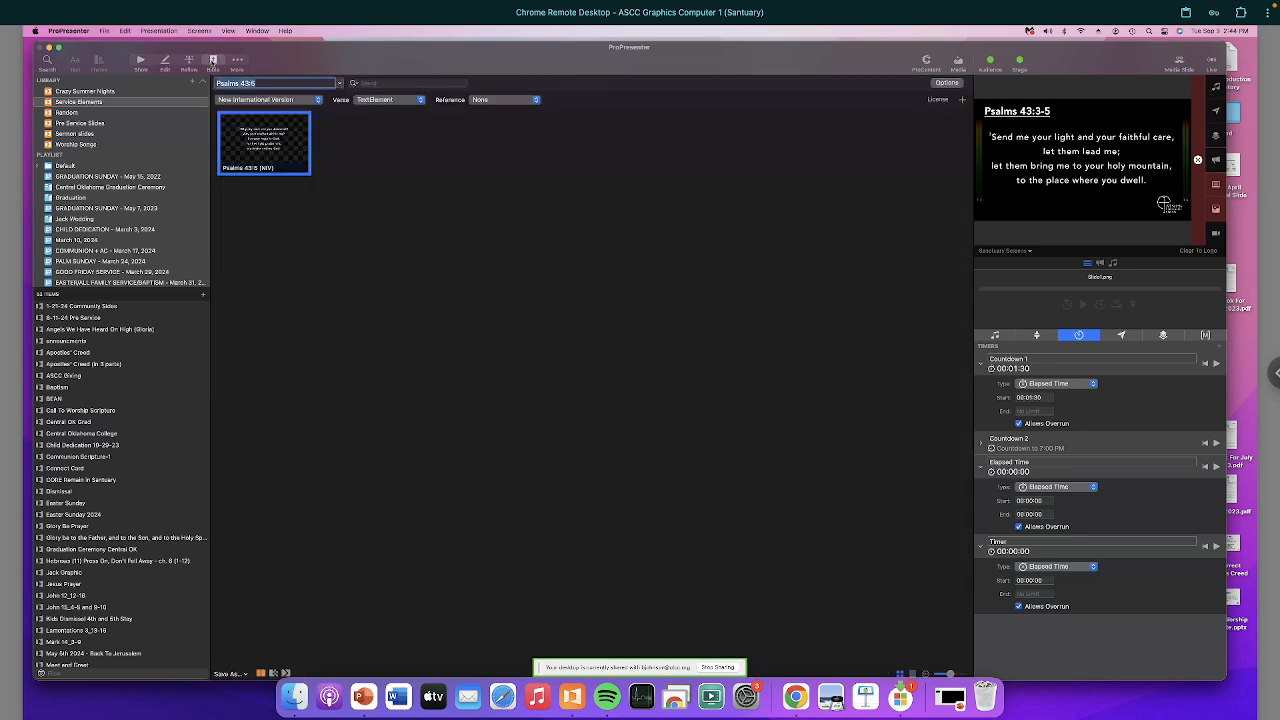
triple_click(266, 83)
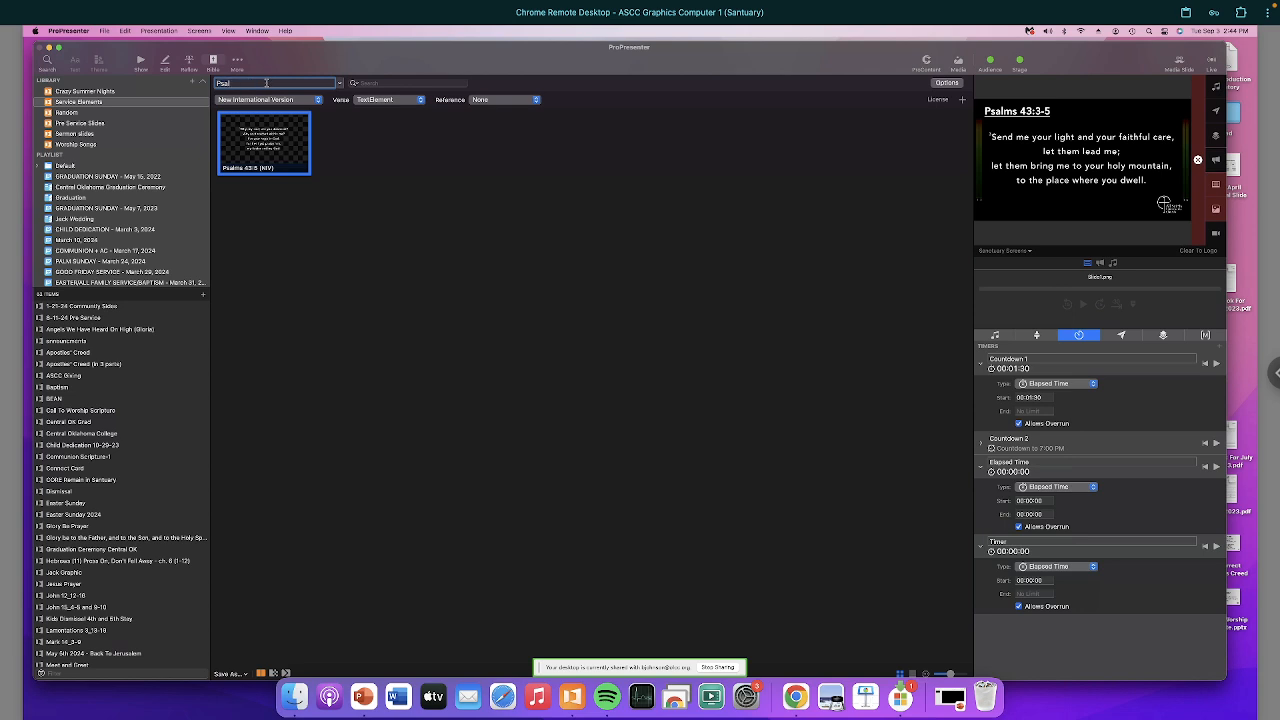
text(ms 44:1-4)
key(Return)
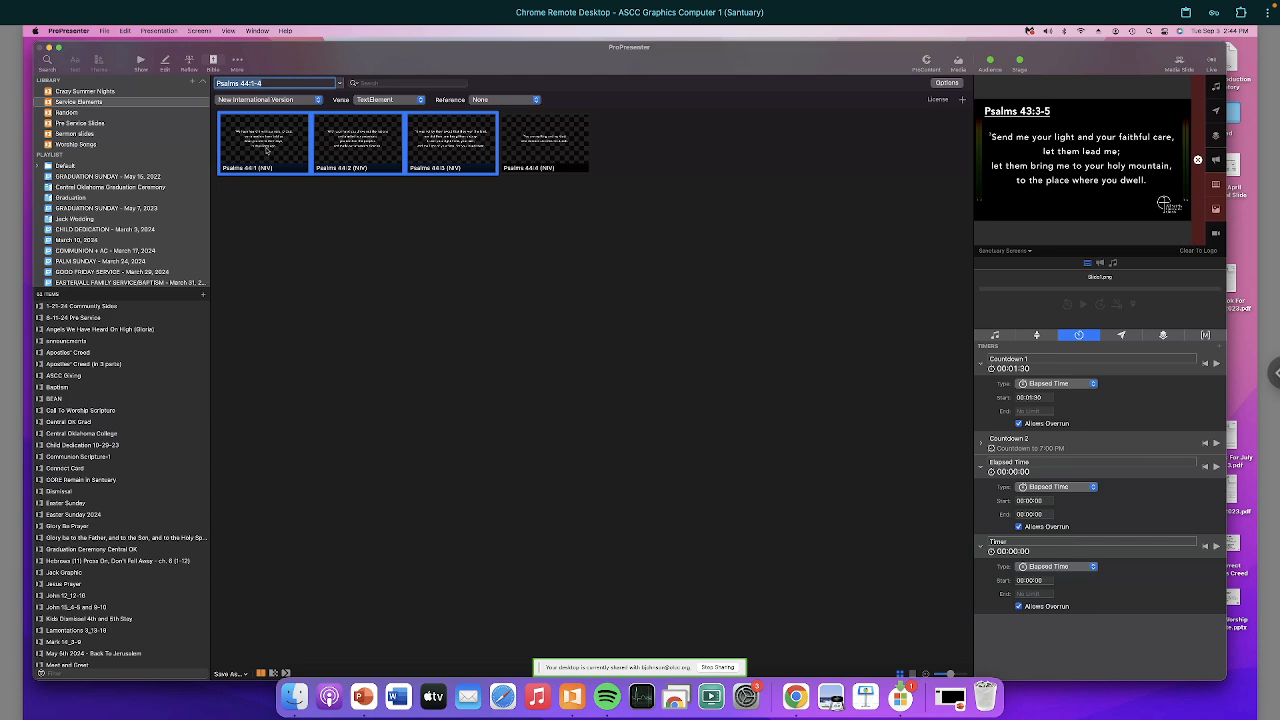
Step: Preview each of the four generated Psalms 44 verse slides in the output, ending on verse 1
click(267, 151)
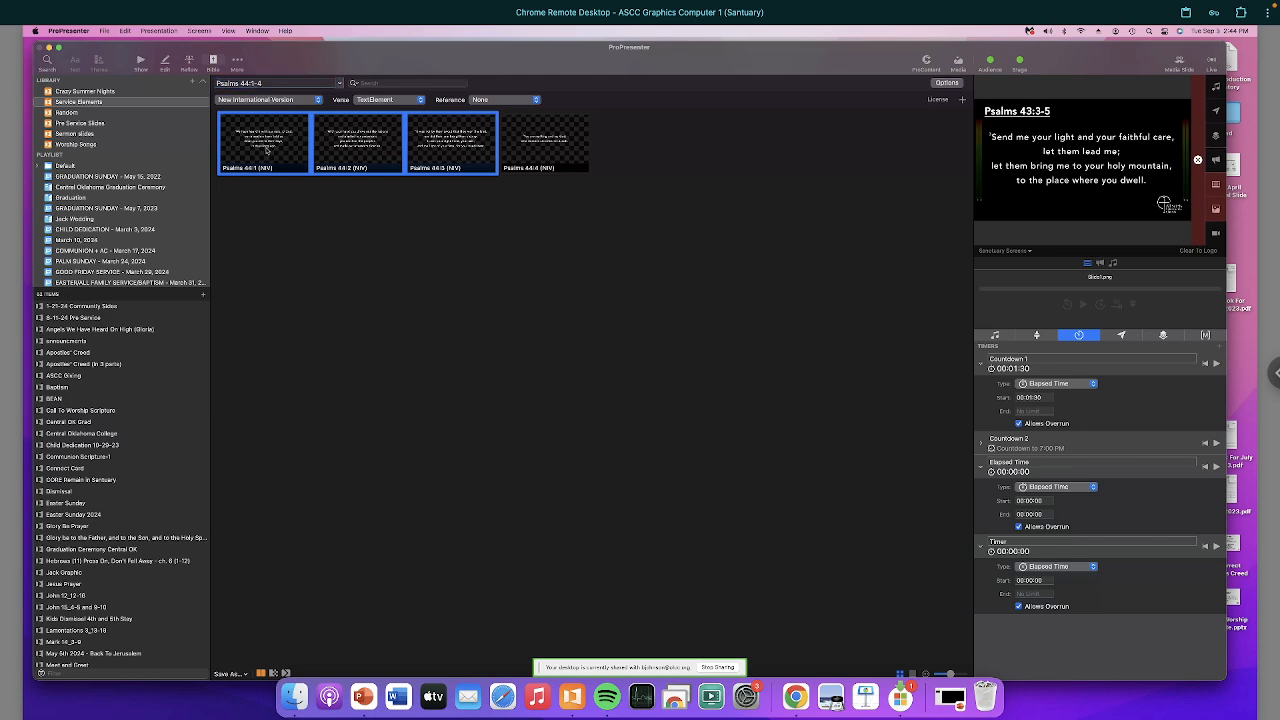
click(343, 151)
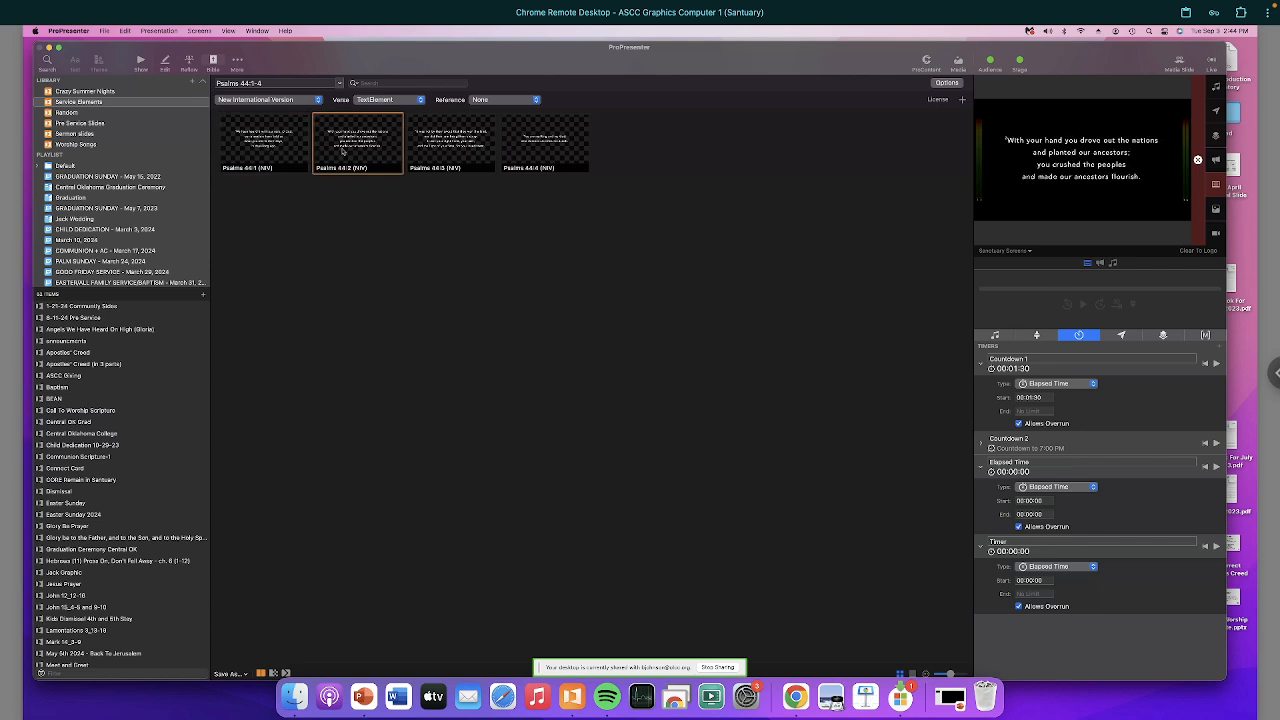
click(445, 150)
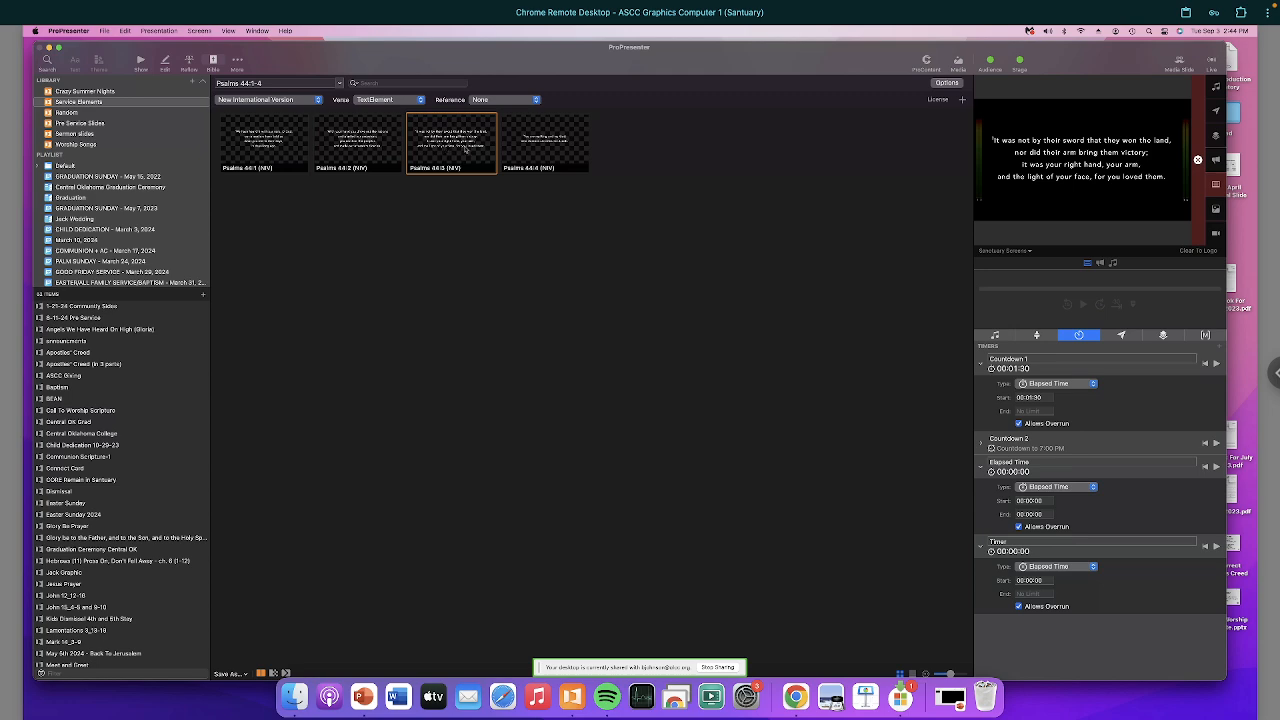
click(558, 156)
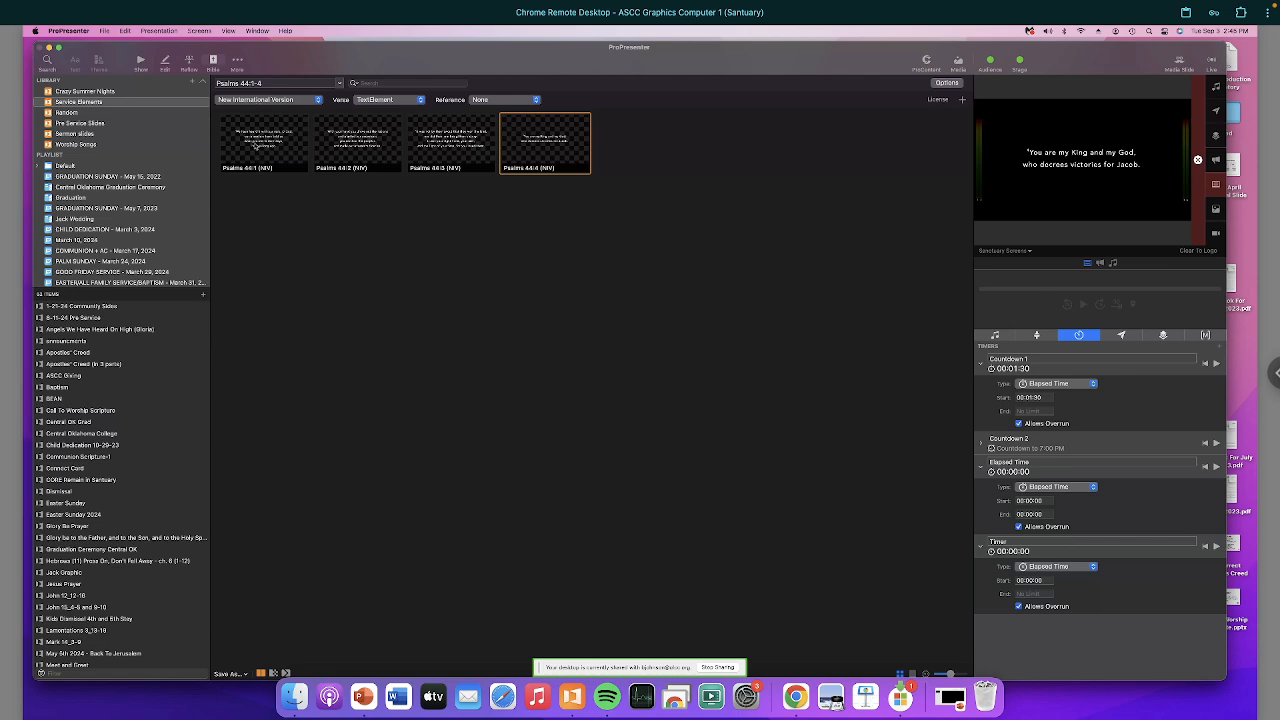
click(257, 146)
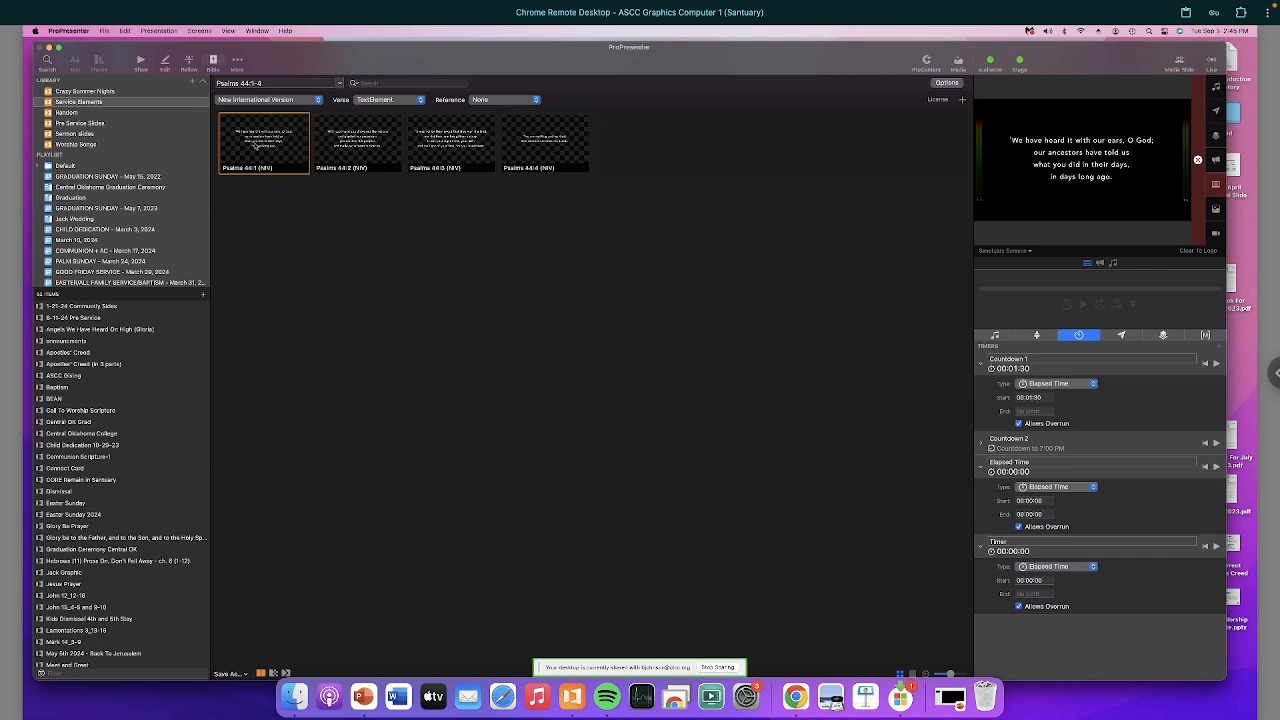
mouse_move(262, 149)
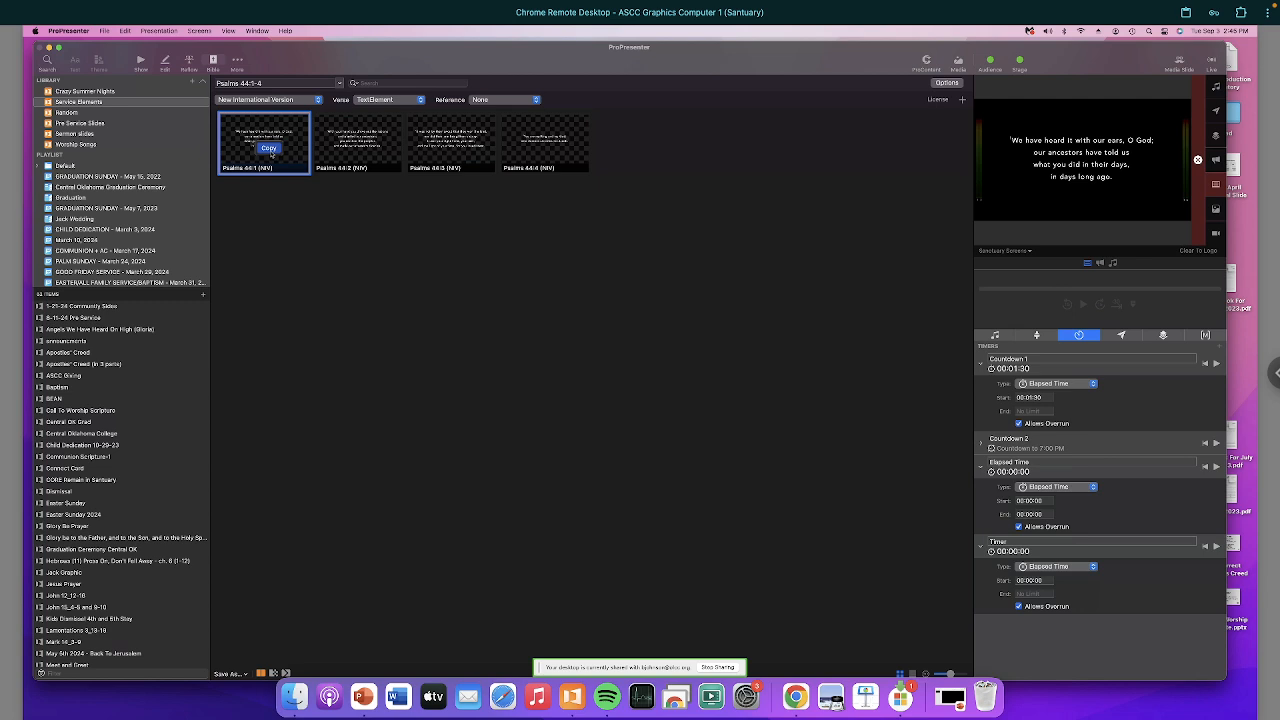
click(269, 149)
click(140, 60)
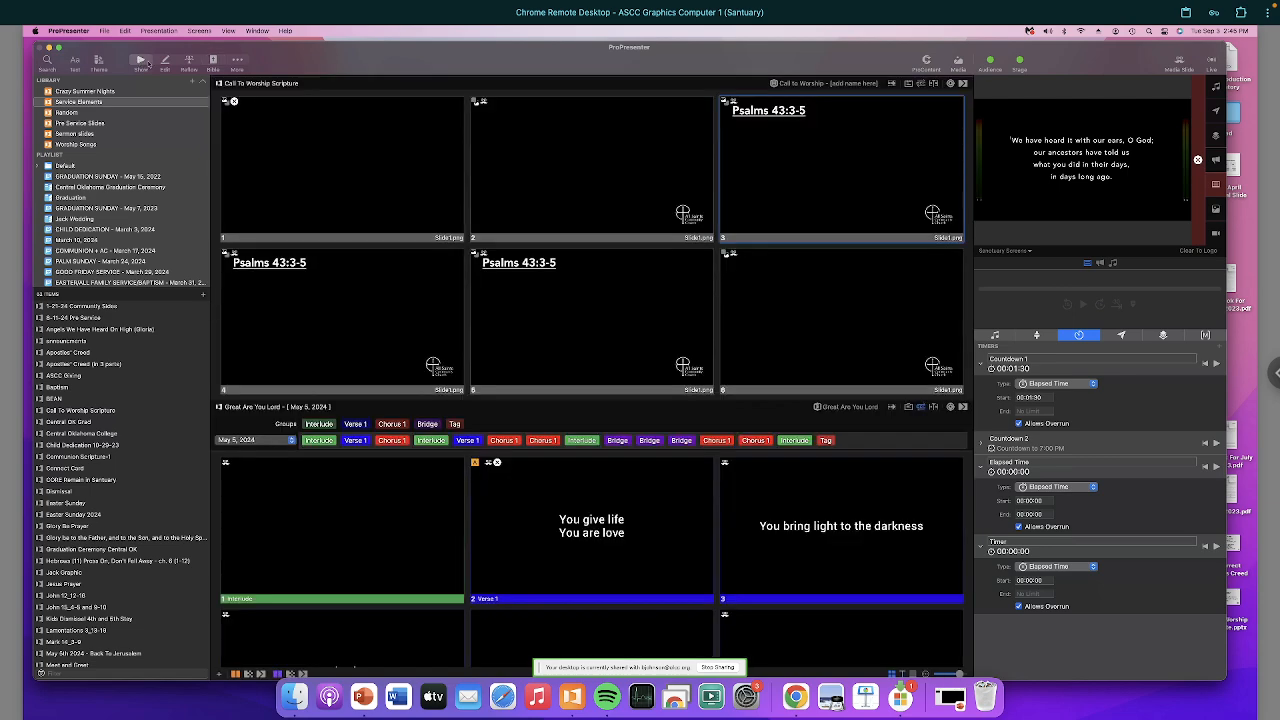
click(751, 167)
right_click(751, 167)
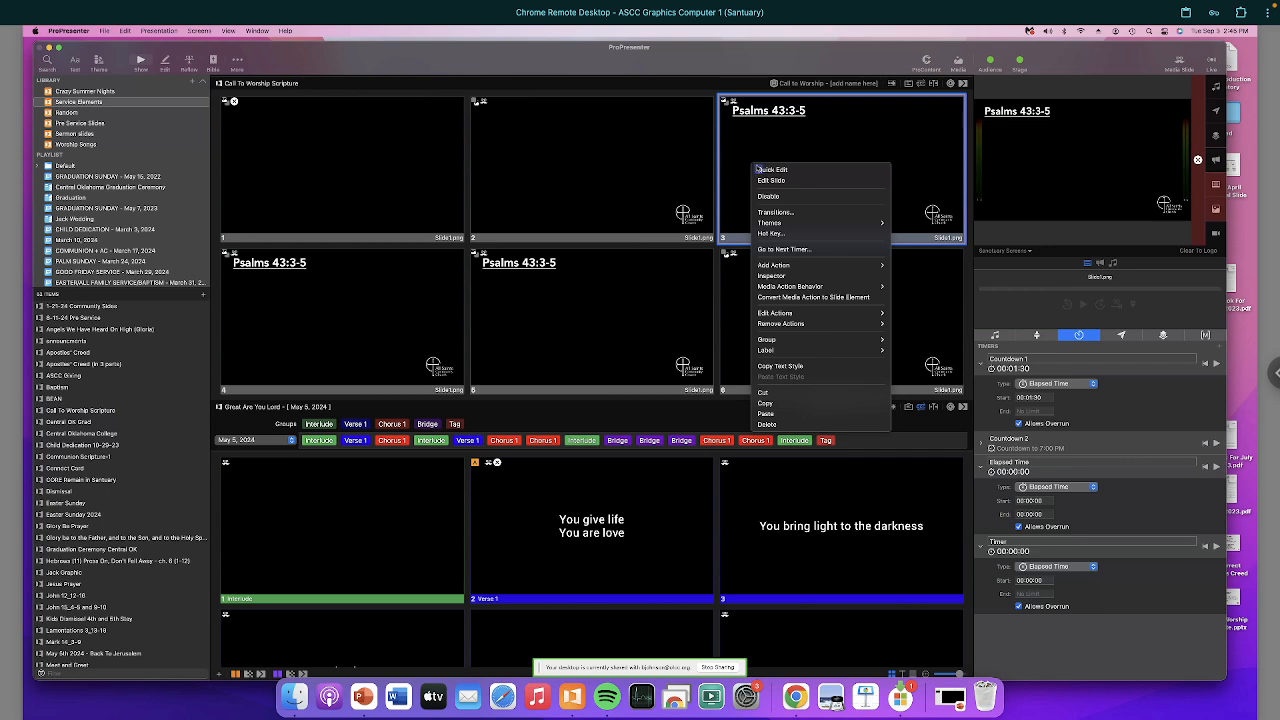
click(570, 177)
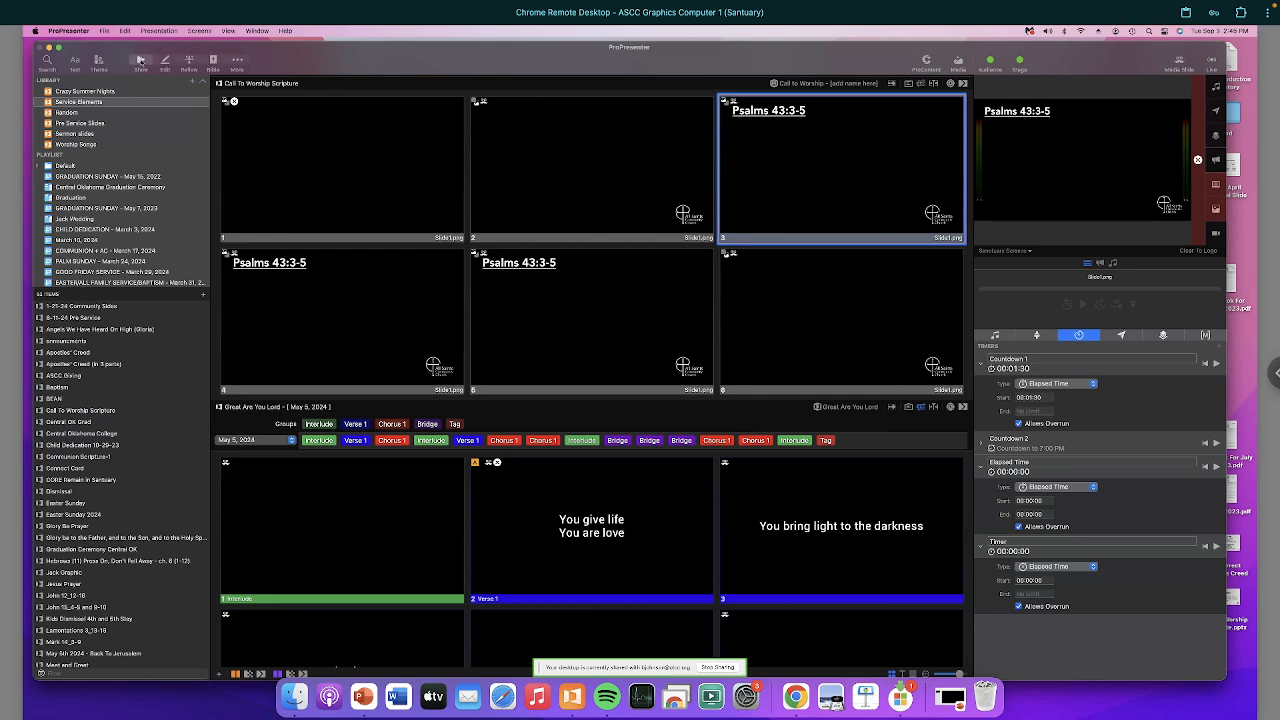
Step: Copy all four Psalms 44:1-4 verse slides from the Bible and paste them after slide 6 of Call To Worship Scripture
click(213, 60)
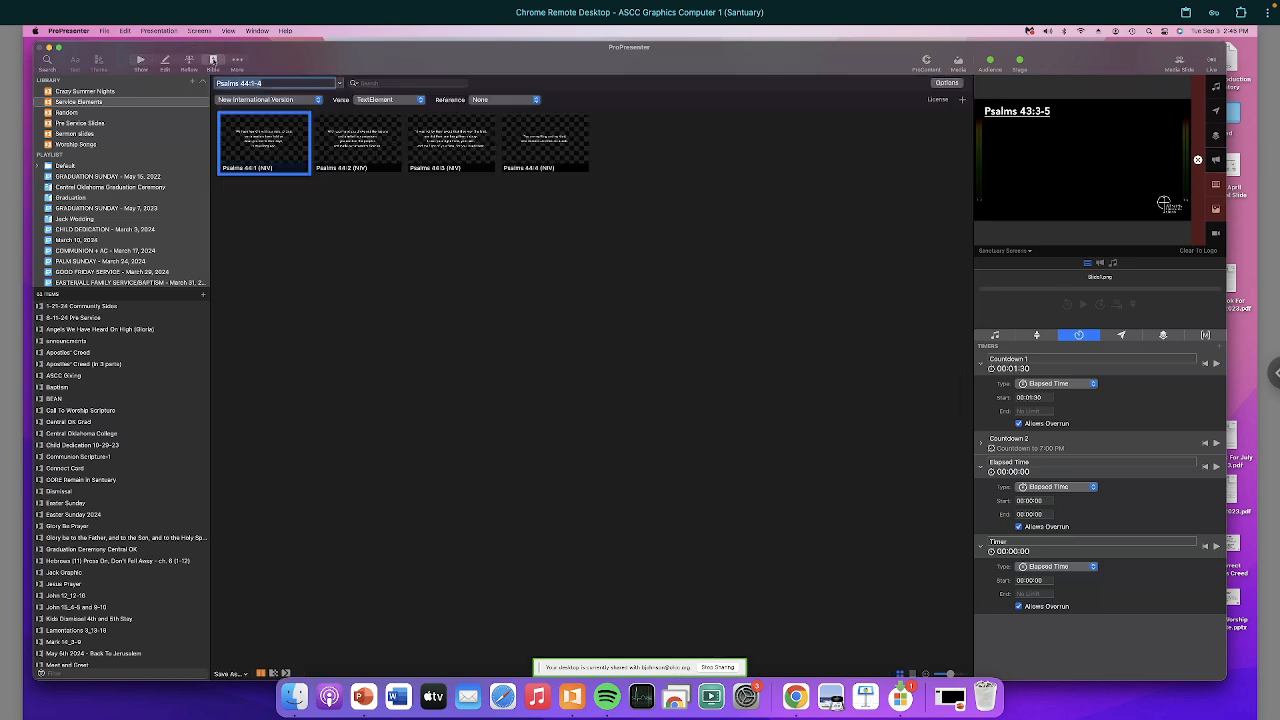
shift+click(546, 160)
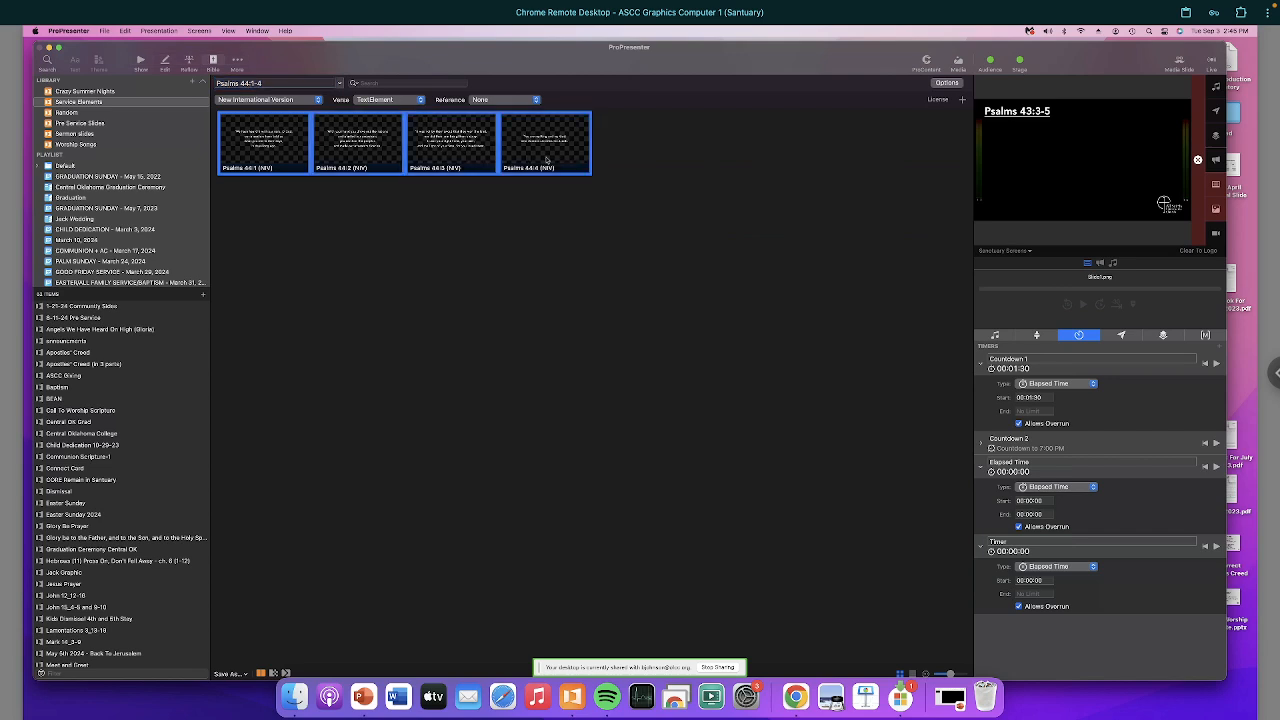
drag(546, 160, 558, 165)
click(139, 60)
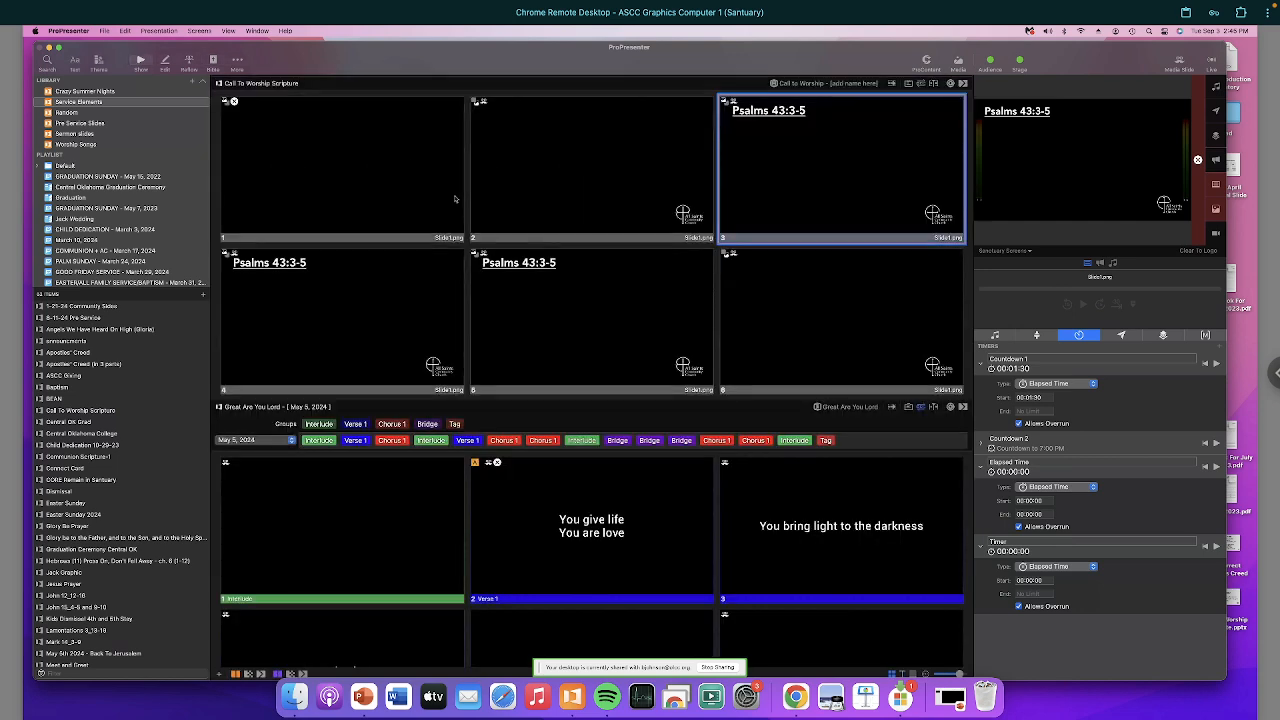
click(825, 343)
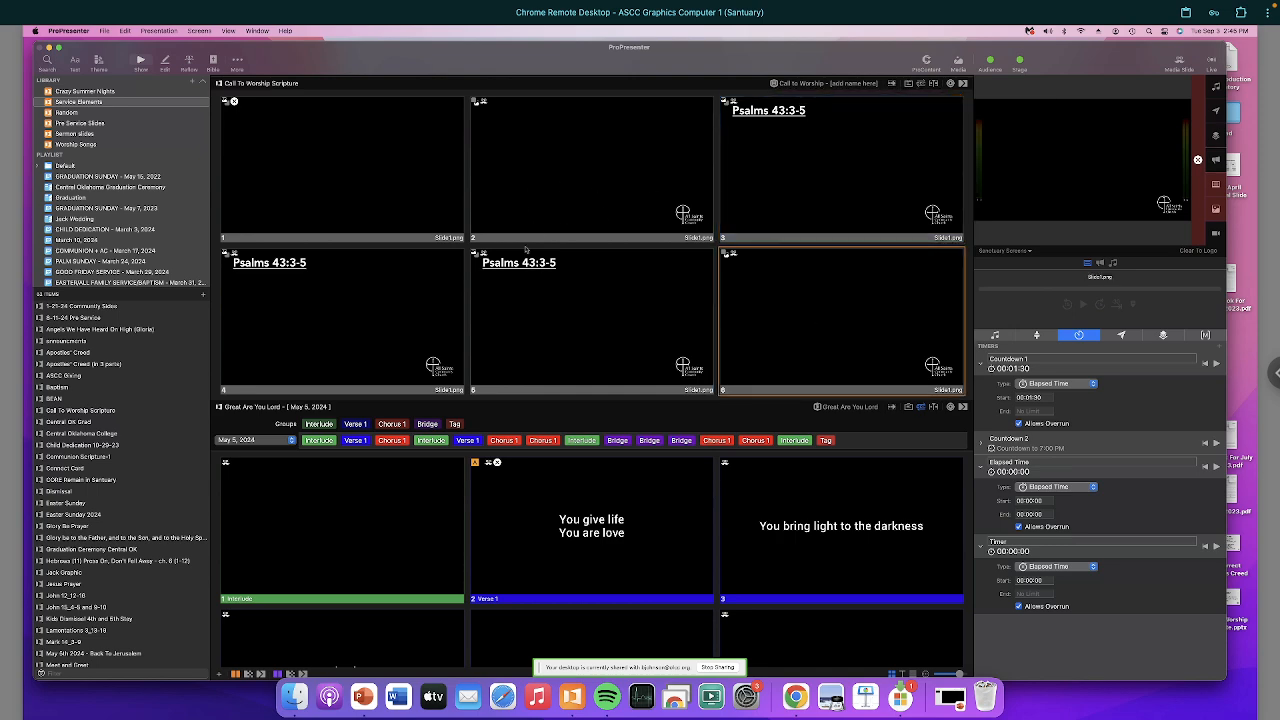
right_click(844, 313)
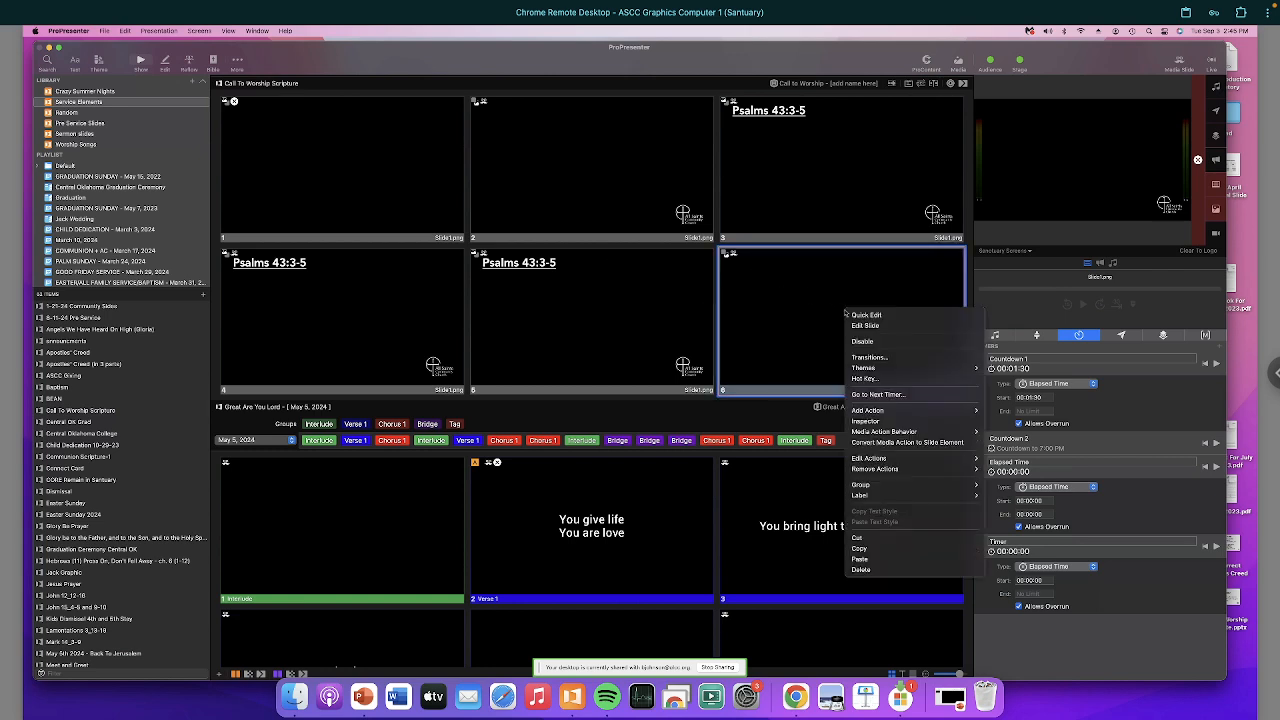
click(860, 559)
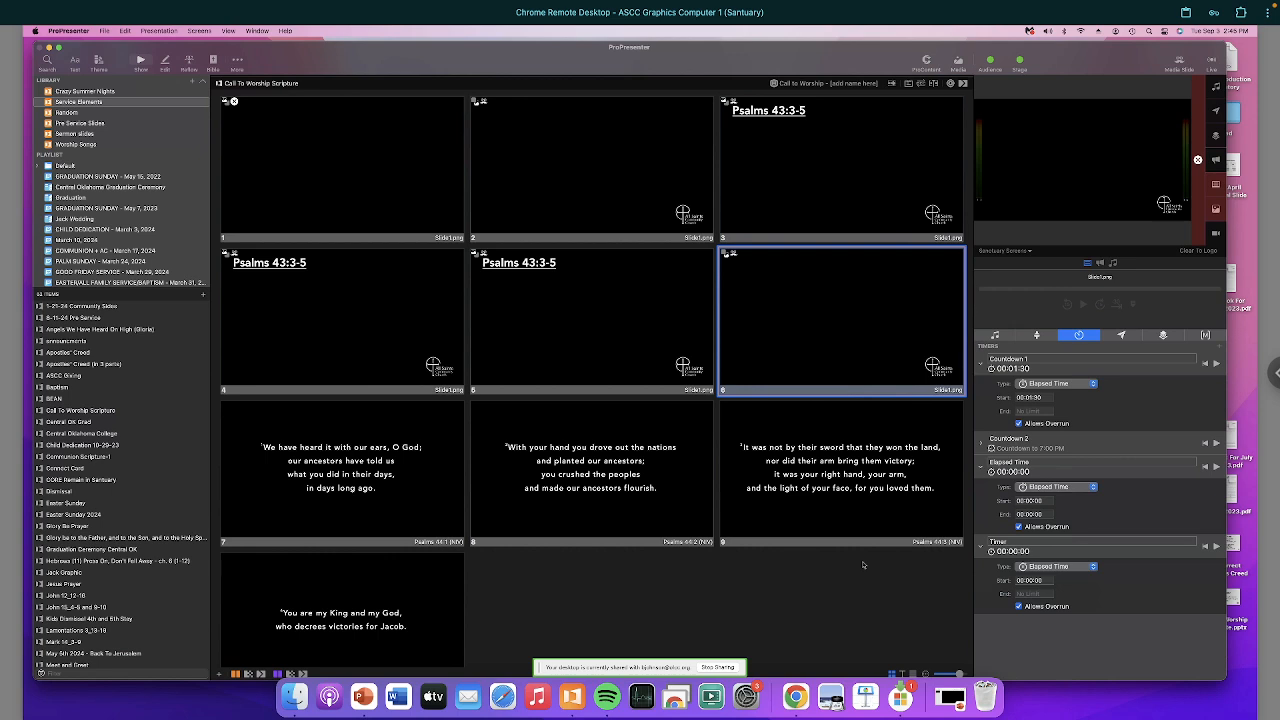
Step: Preview the pasted Psalms 44 verse slides and compare slide 3 with the verse 1 slide in the output
click(374, 504)
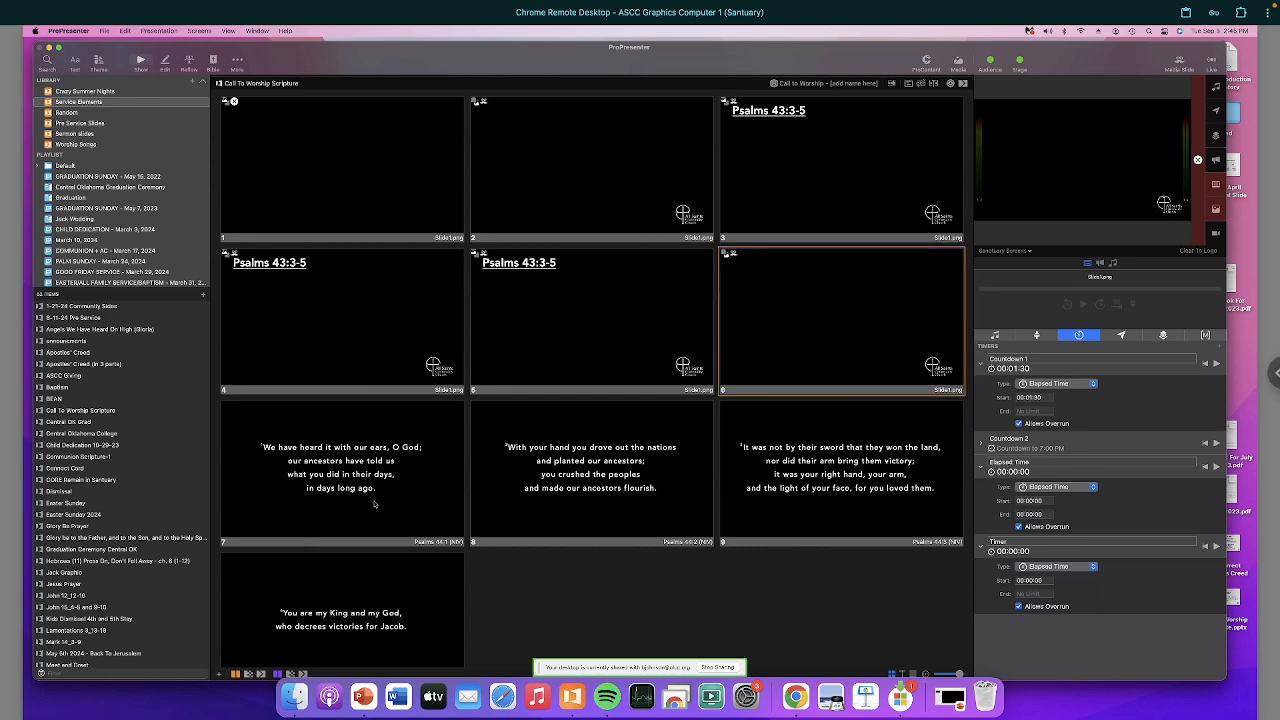
click(518, 495)
click(772, 488)
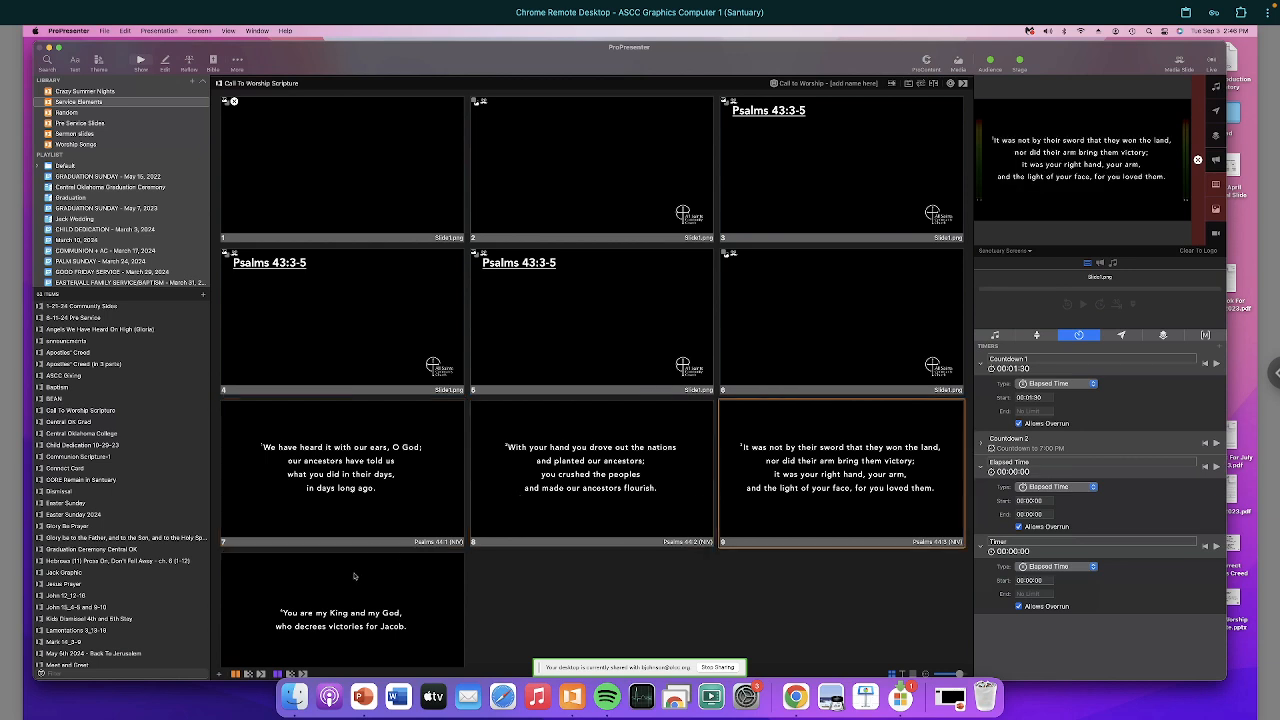
click(356, 580)
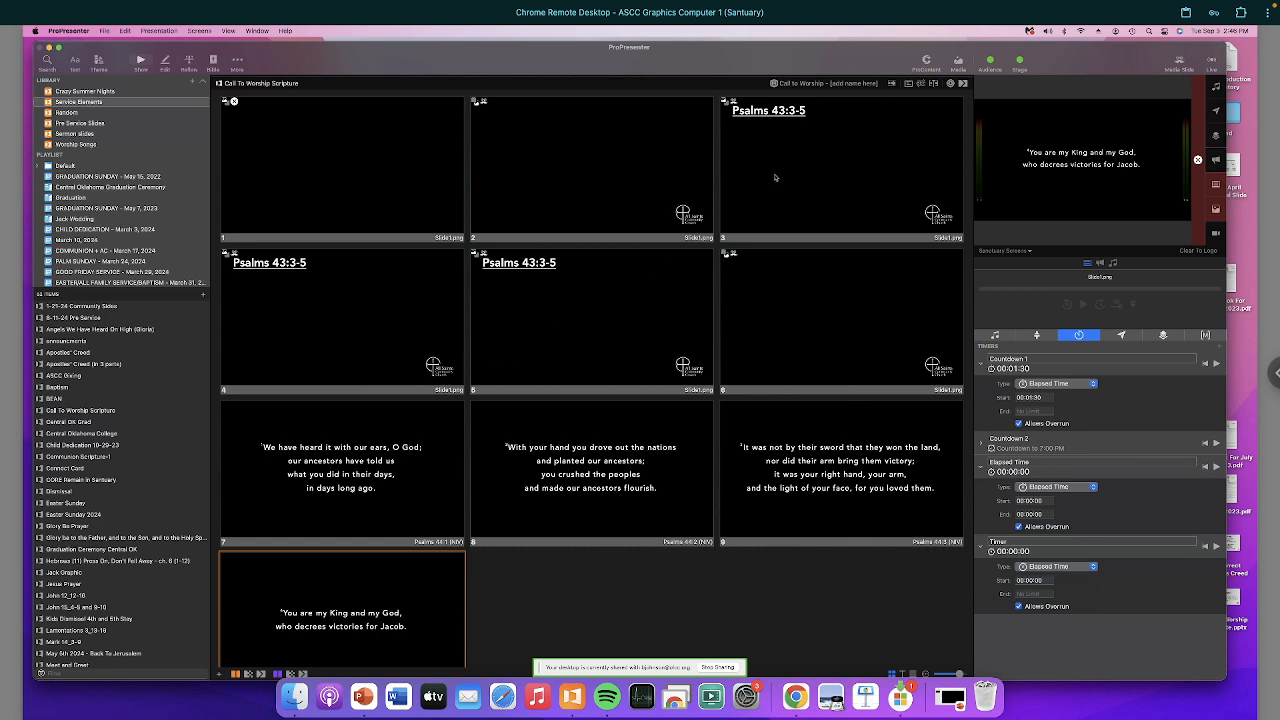
click(775, 177)
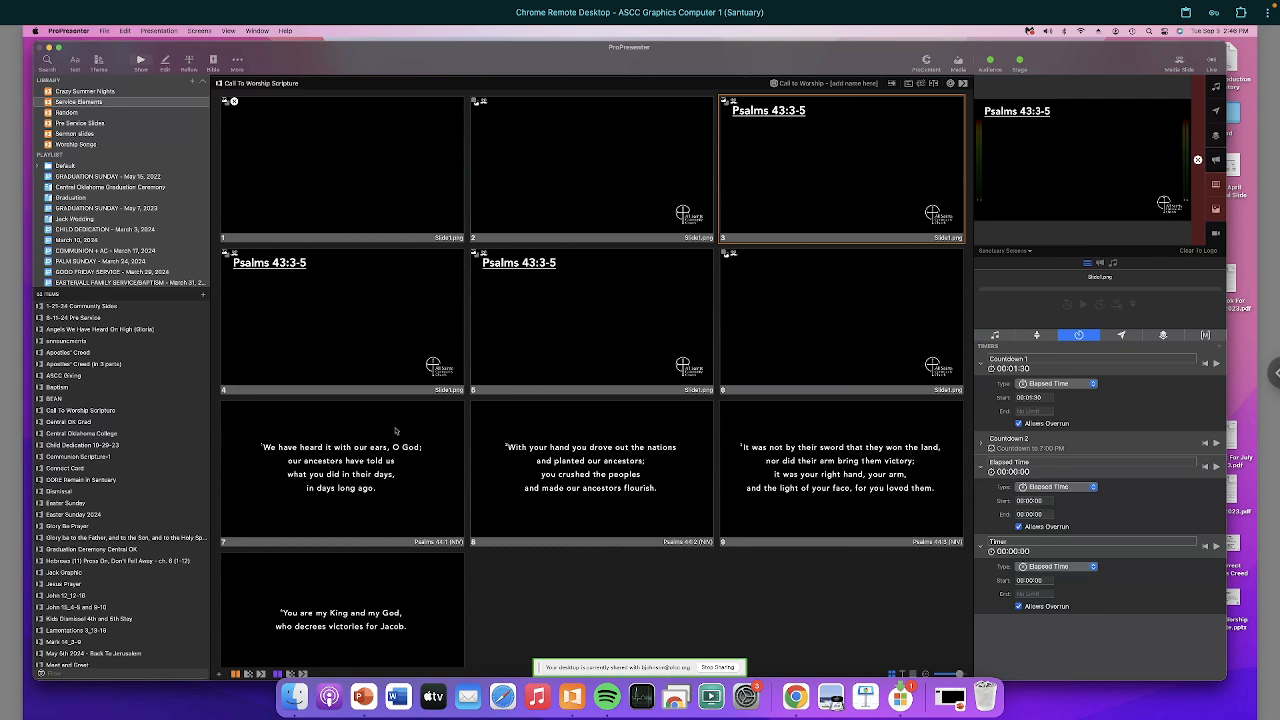
click(379, 461)
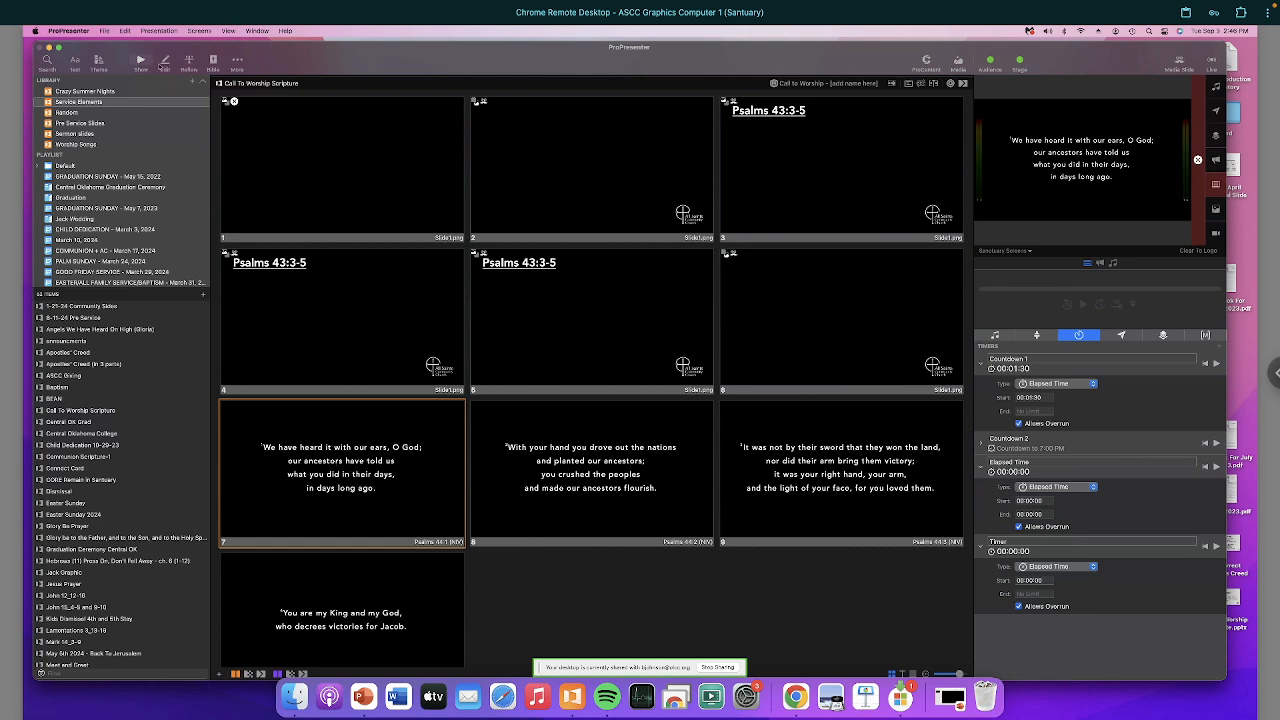
Step: Set the Psalms 44:1 verse text on slide 7 to size 75 in the Avenir font and copy its text box
right_click(325, 495)
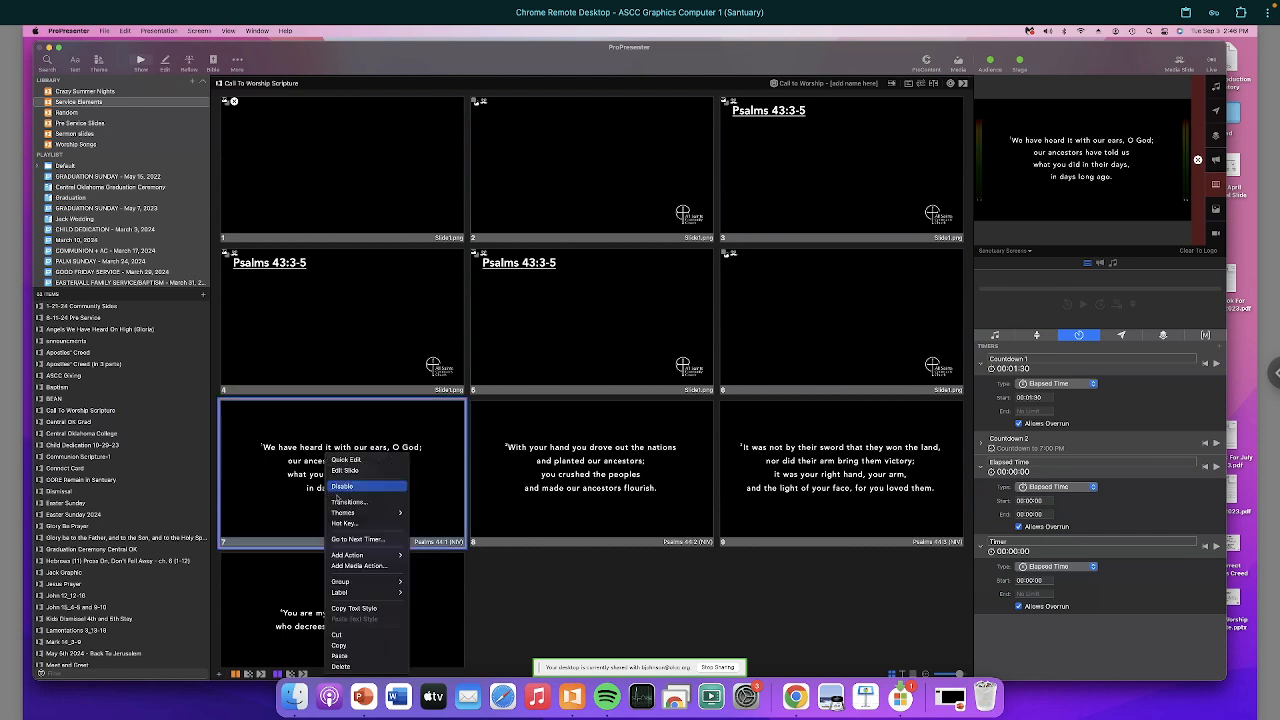
click(347, 472)
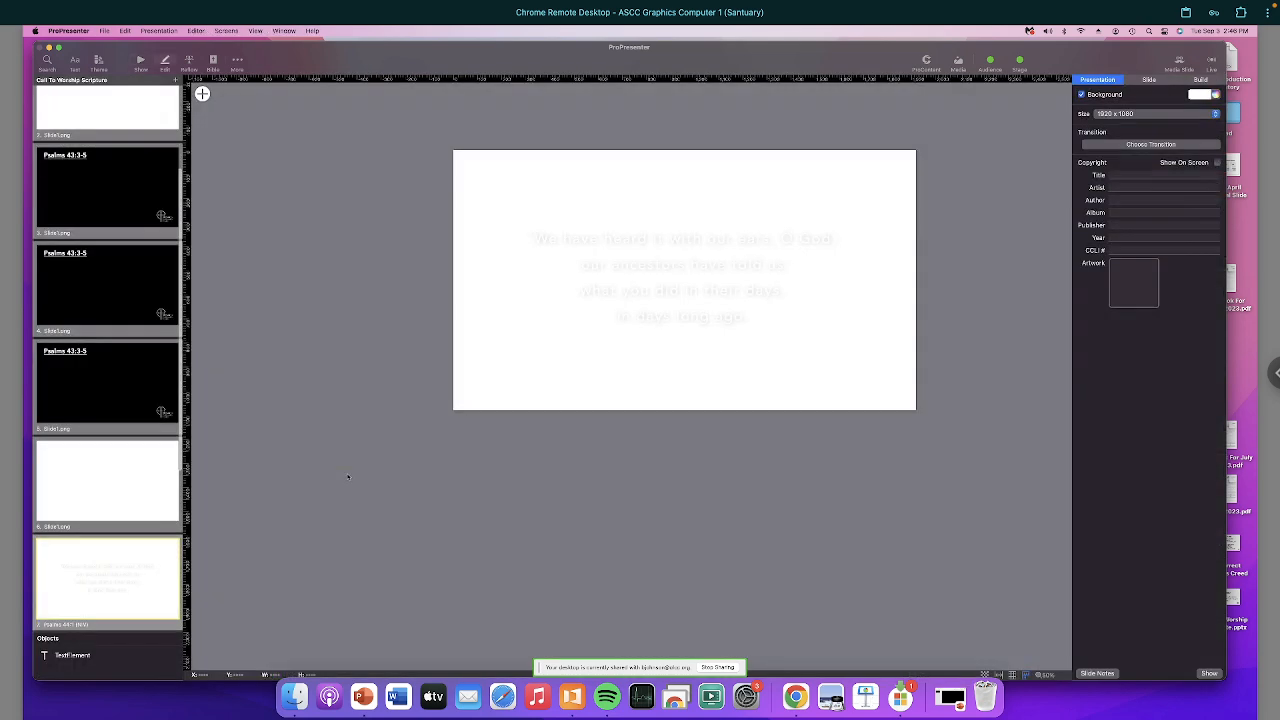
click(628, 297)
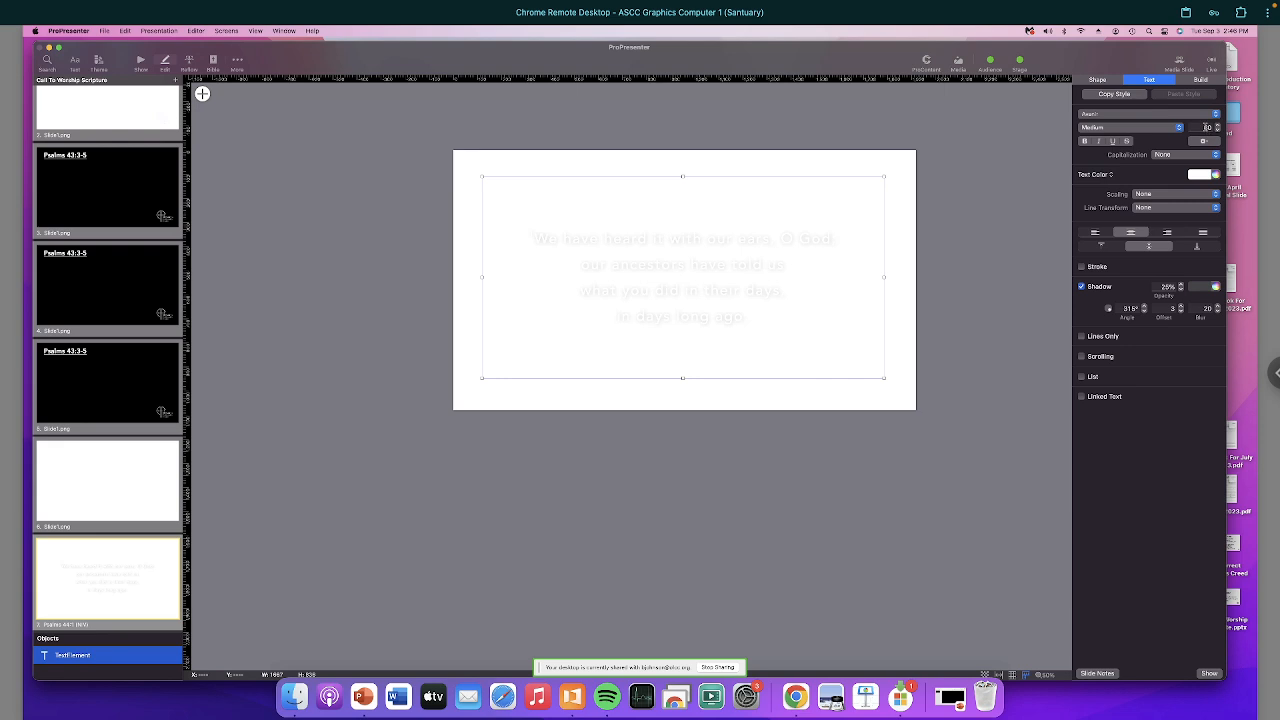
click(1205, 127)
key(BackSpace)
text(75)
key(Return)
click(1186, 116)
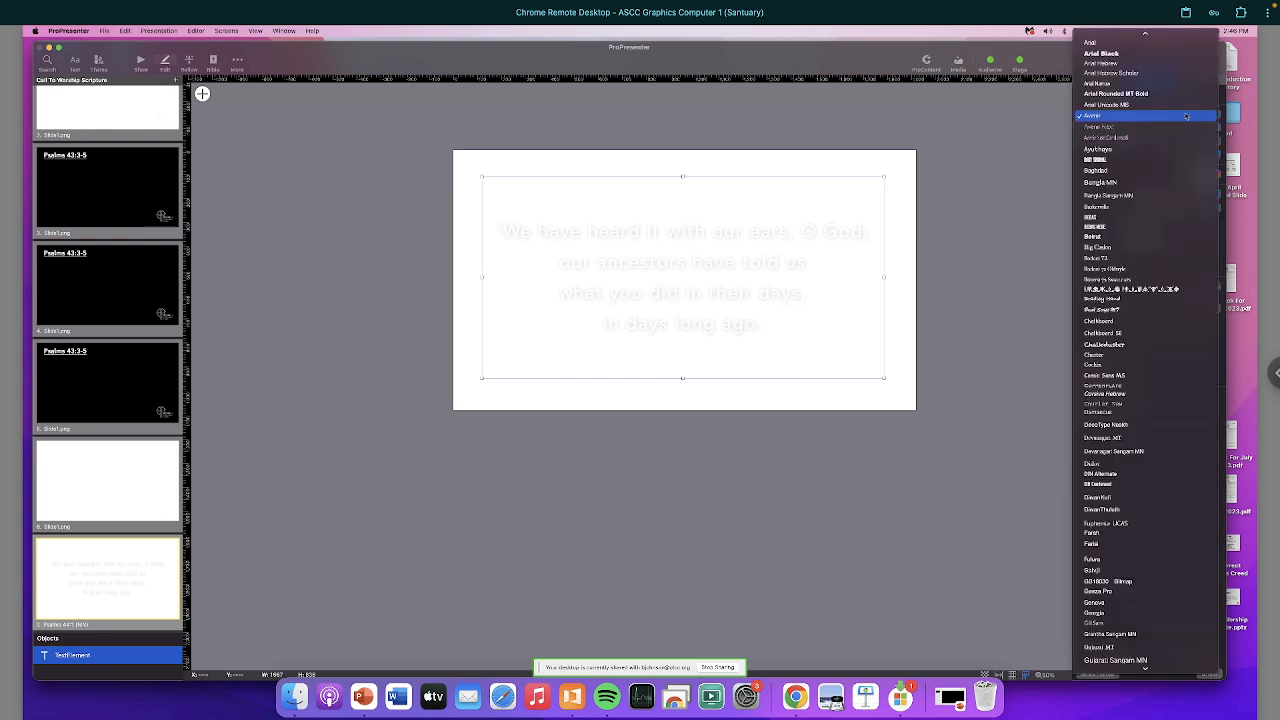
click(1114, 116)
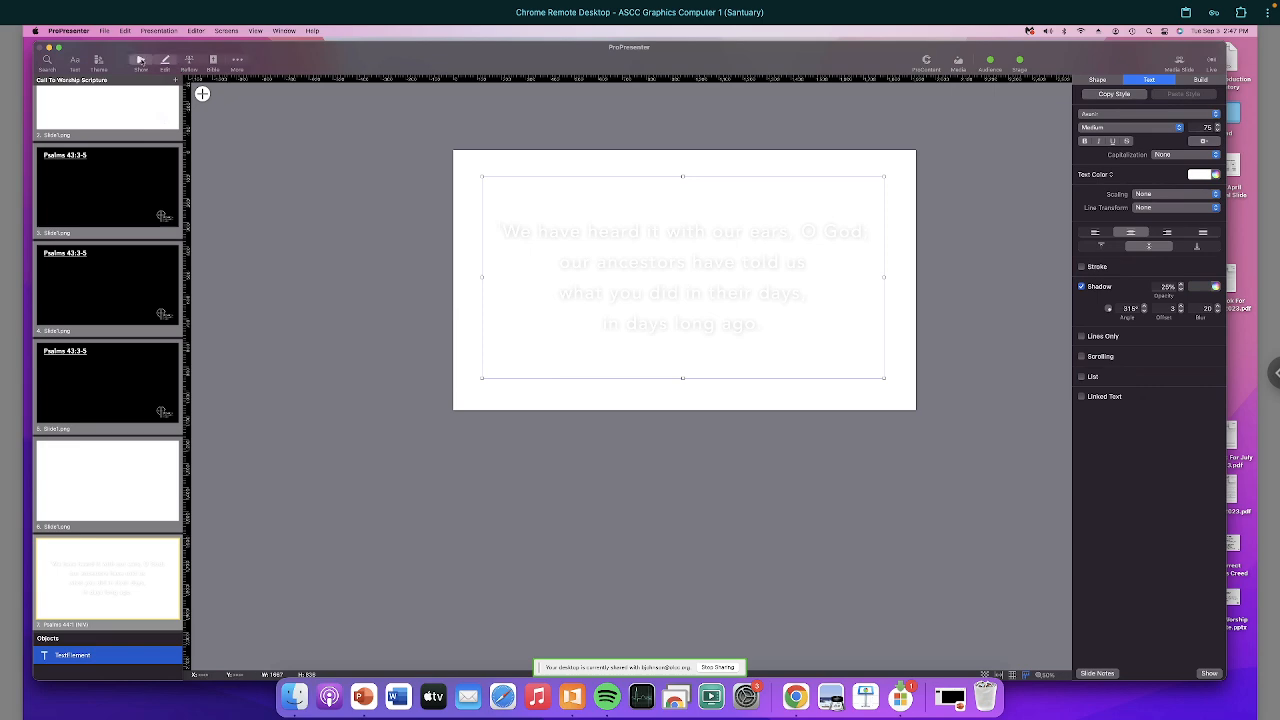
click(140, 60)
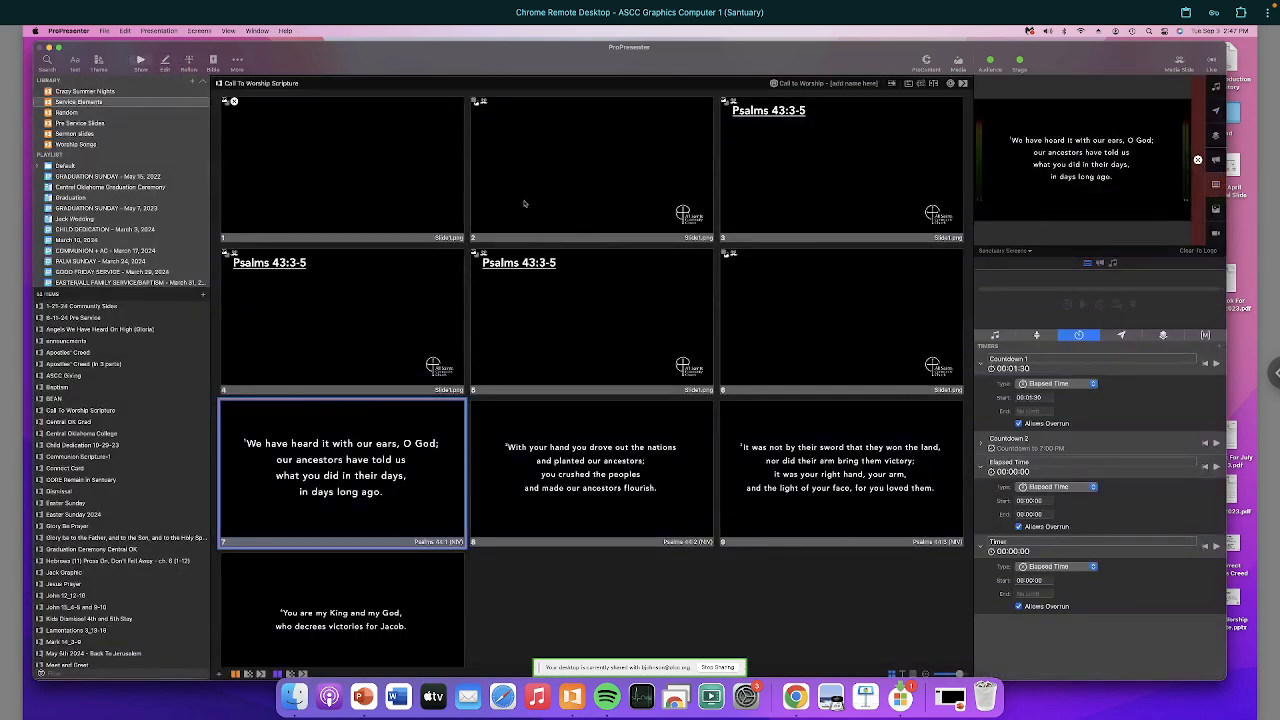
Step: Paste the copied verse 1 text box onto slide 3, below the Psalms 43:3-5 heading
click(796, 186)
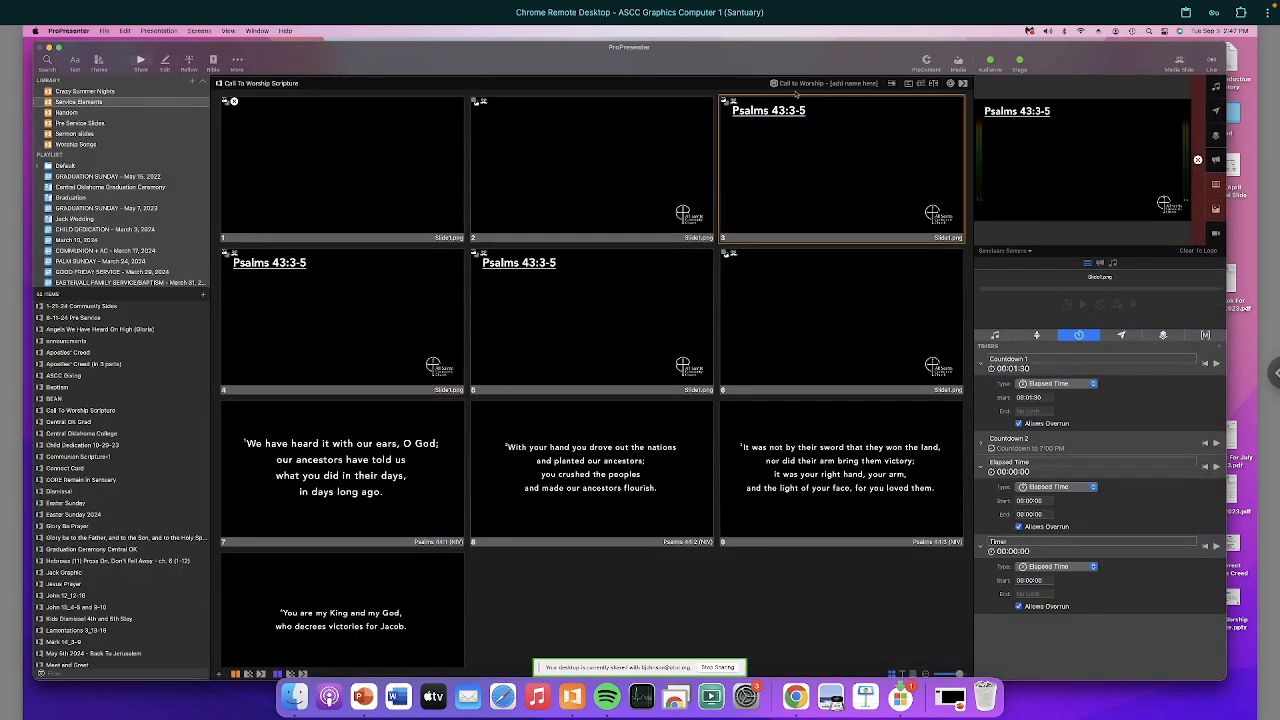
right_click(826, 146)
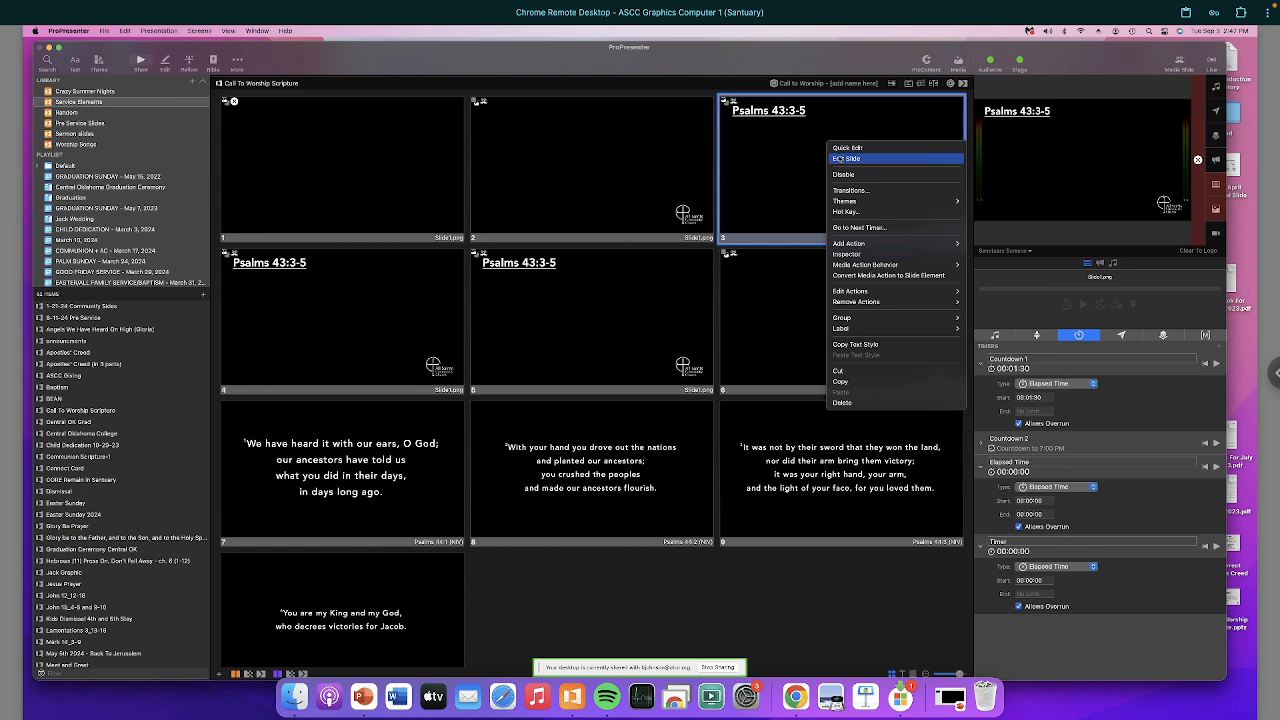
click(838, 159)
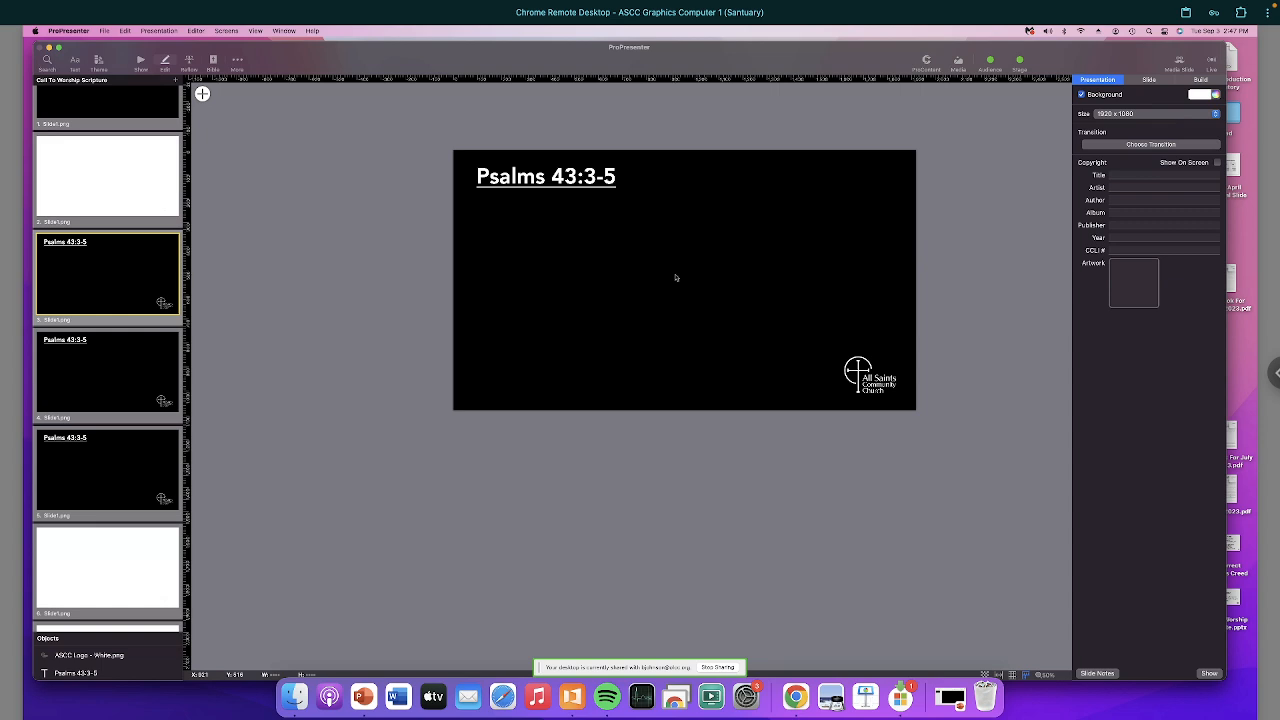
key(super+v)
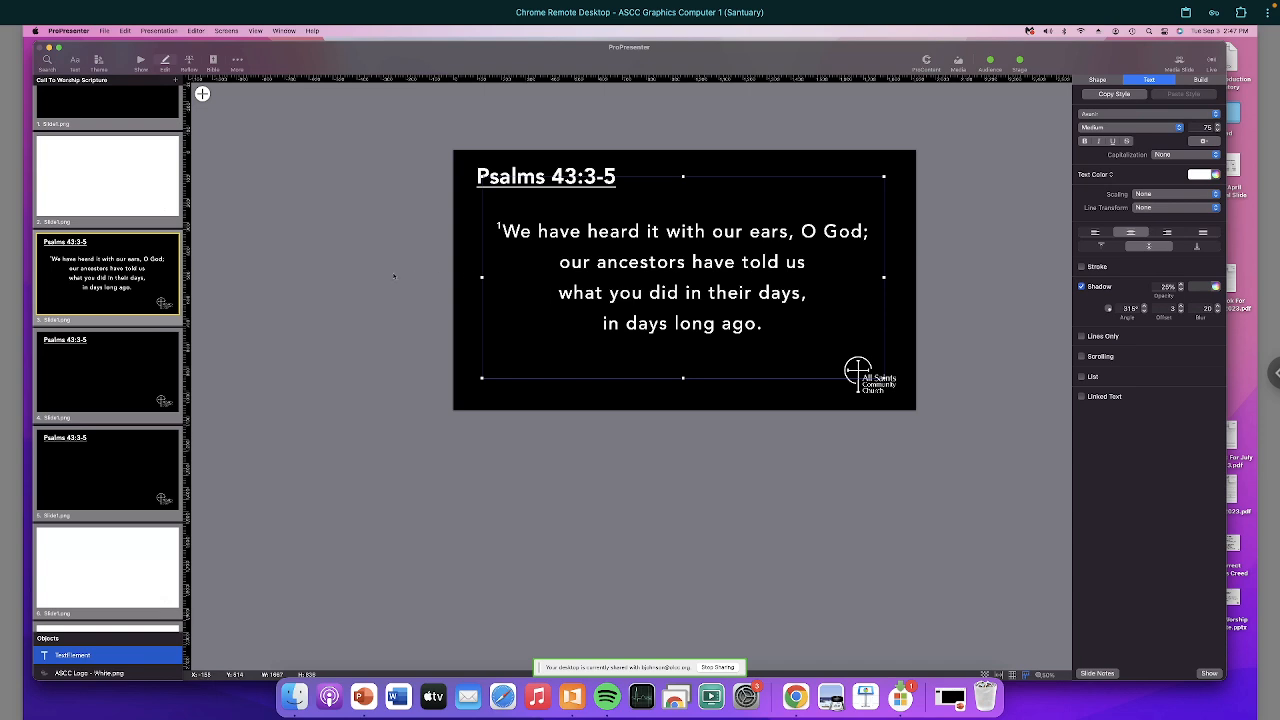
key(Escape)
click(580, 232)
click(141, 62)
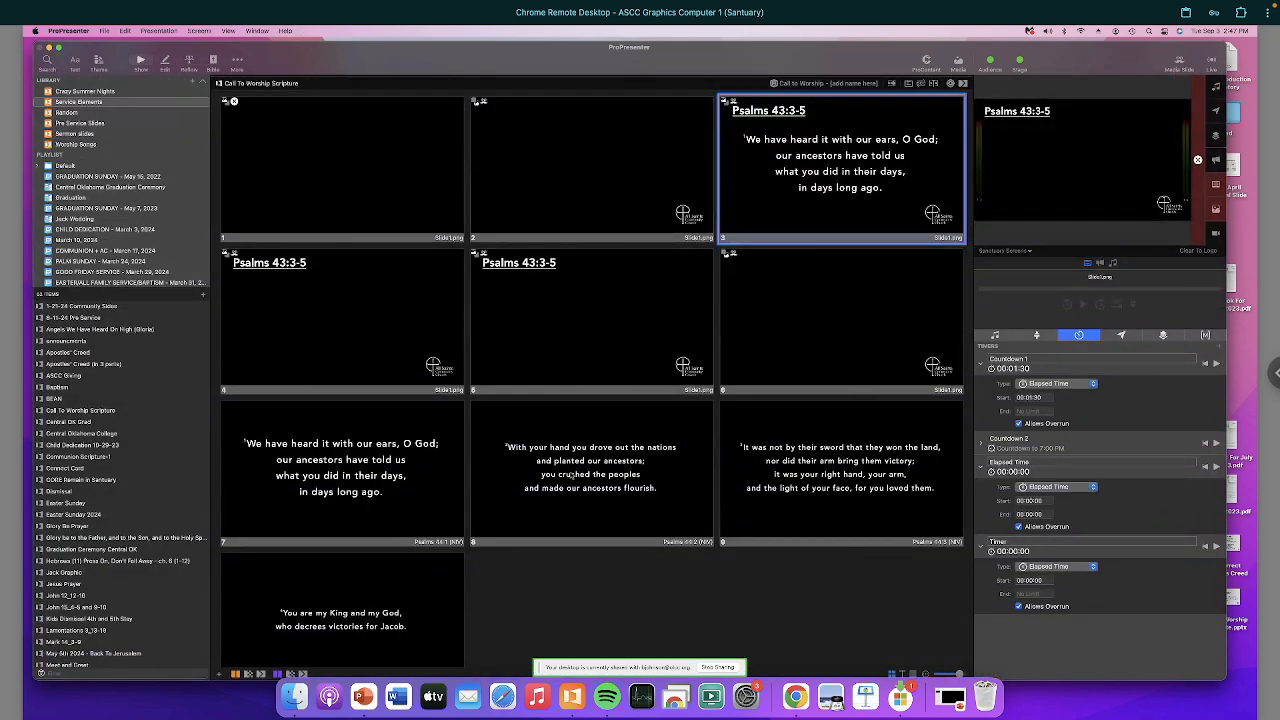
Step: Set the Psalms 44:2 verse text on slide 8 to size 75
click(590, 479)
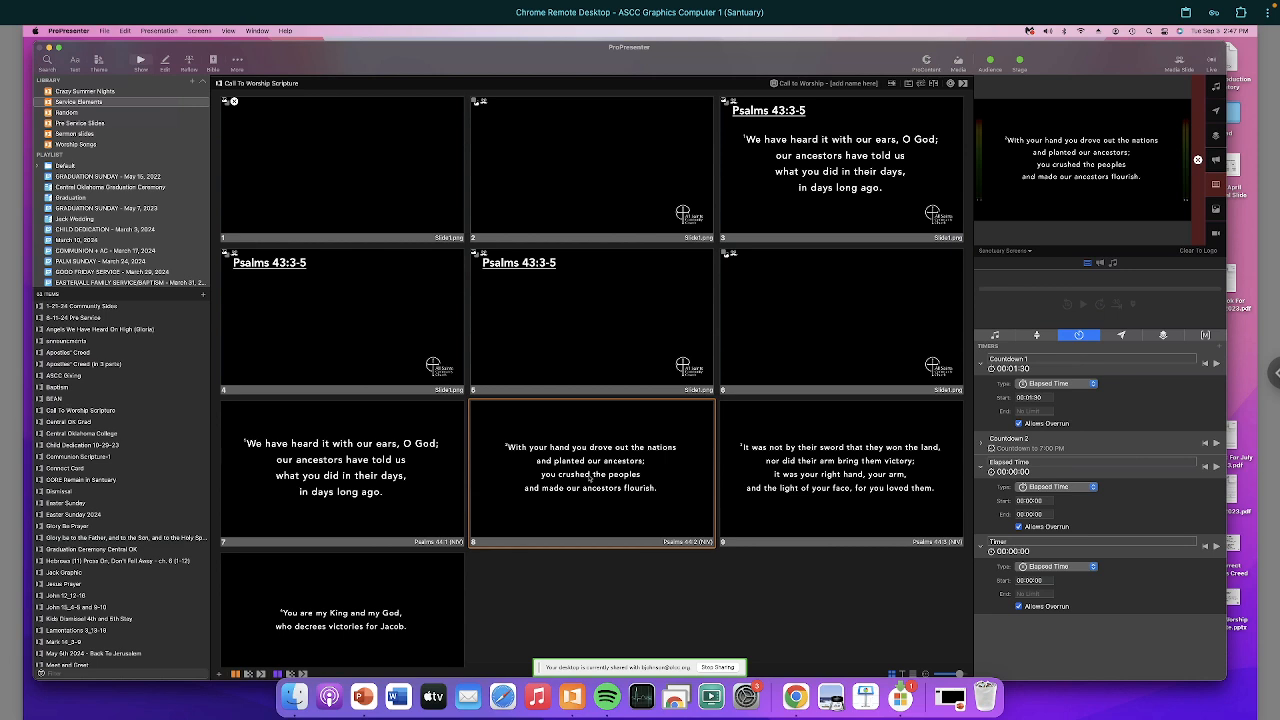
right_click(590, 479)
click(609, 470)
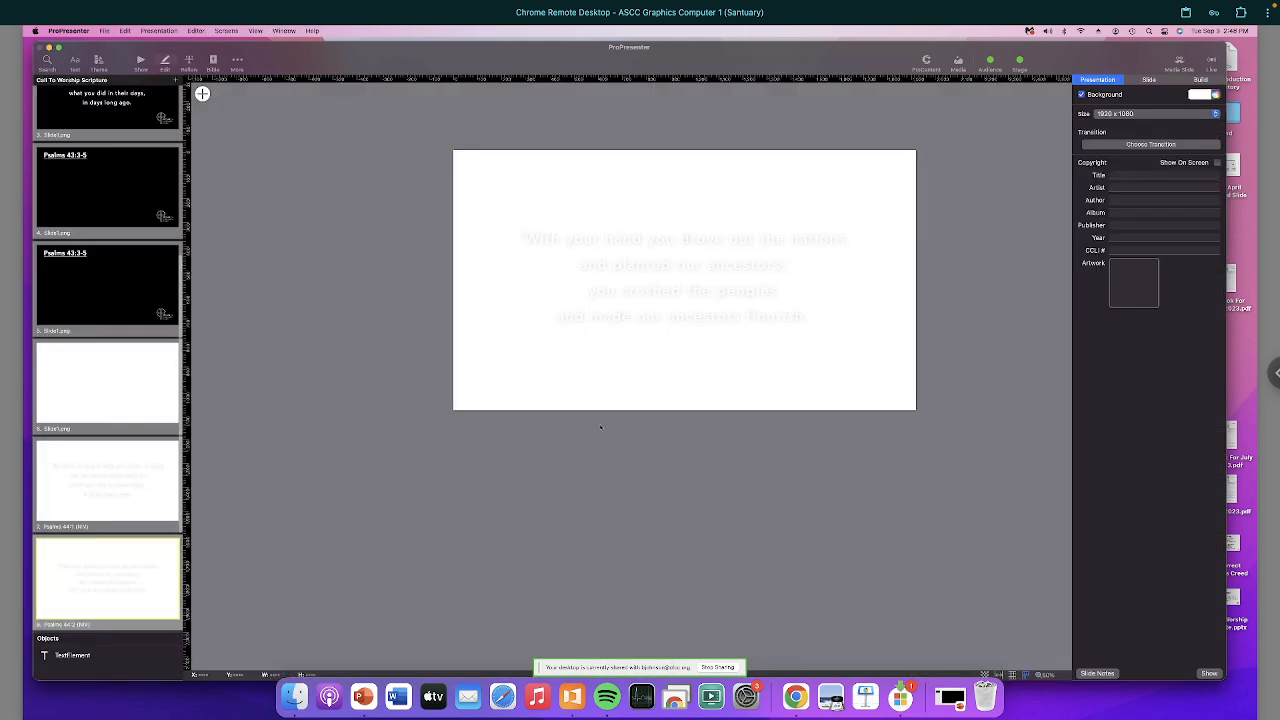
click(620, 301)
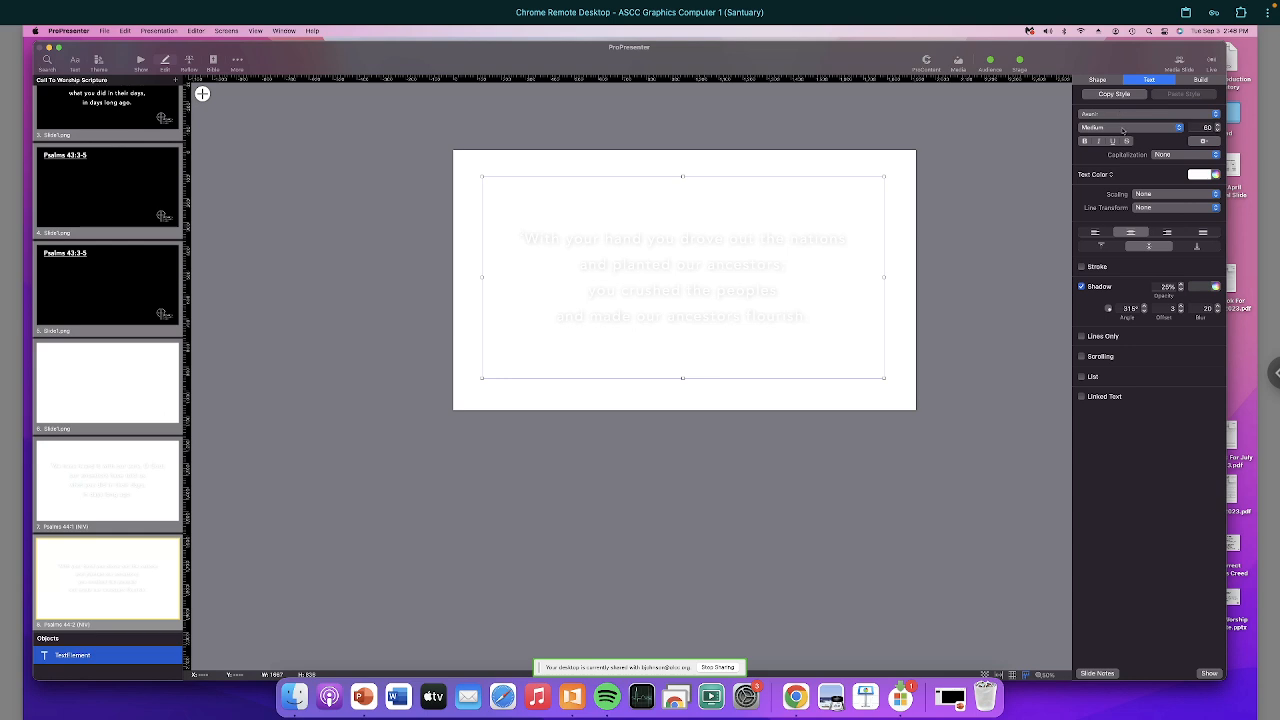
double_click(1196, 129)
text(75)
key(Return)
Step: Place the size 75 verse 2 text box from slide 8 onto slide 4, below the Psalms 43:3-5 heading
click(105, 185)
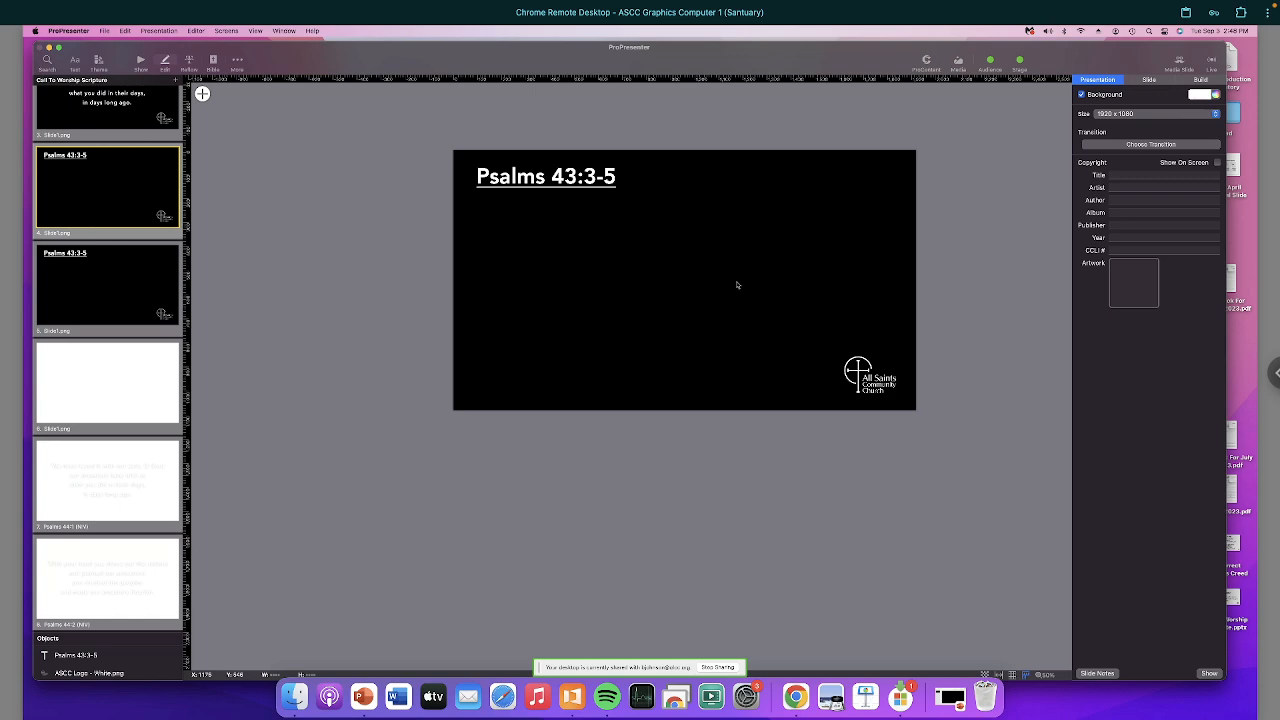
text(²With your hand you drove out the nations and planted our ancestors; you crushed the peoples and made our ancestors flourish.)
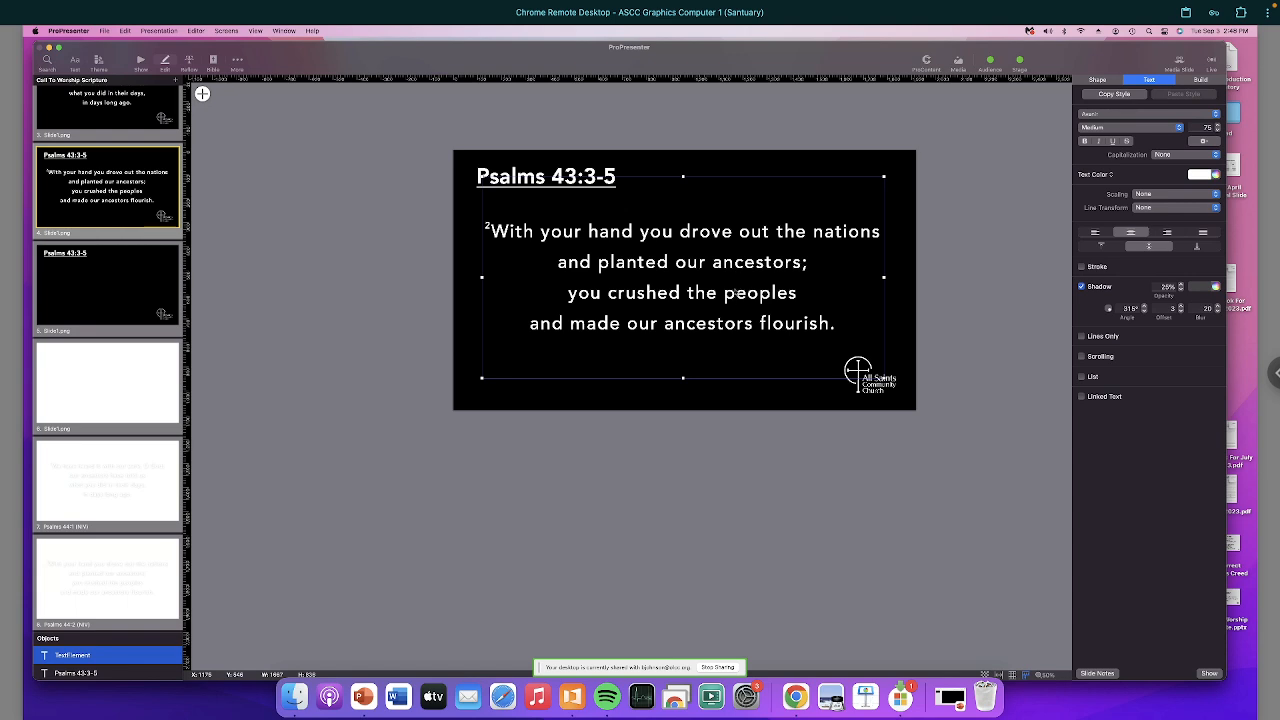
scroll(110, 414, down, 3)
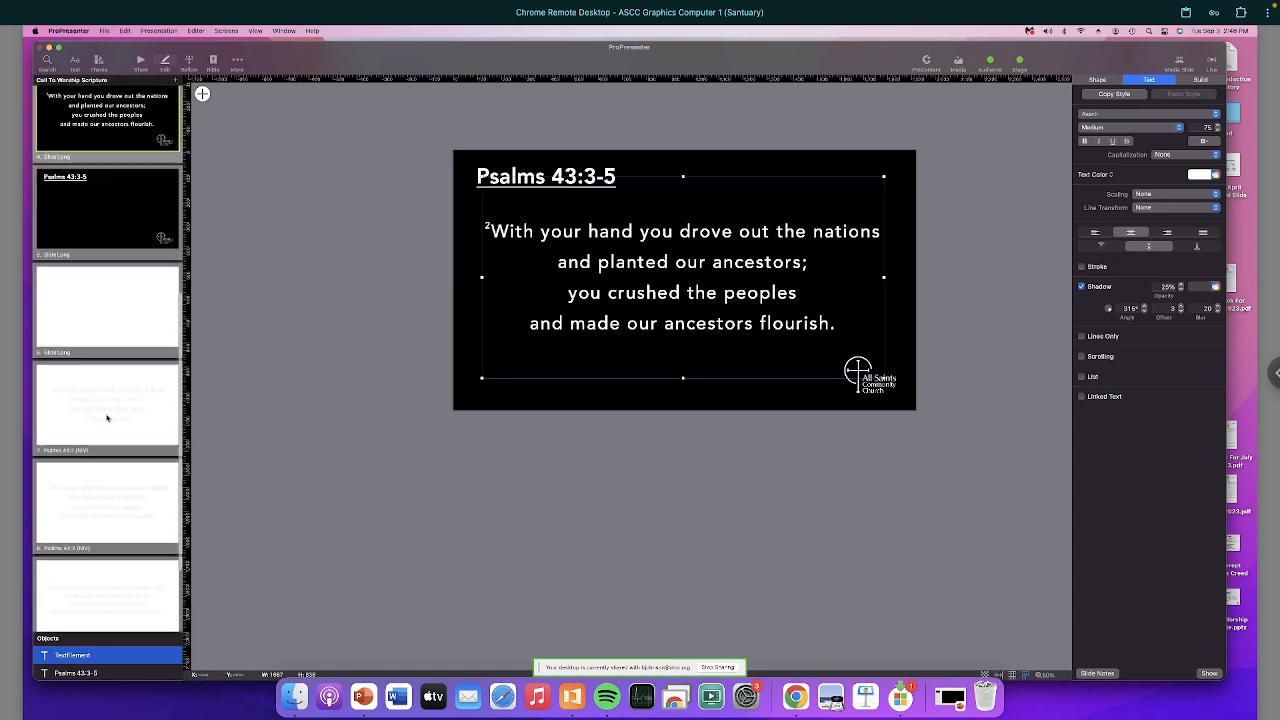
scroll(106, 417, up, 2)
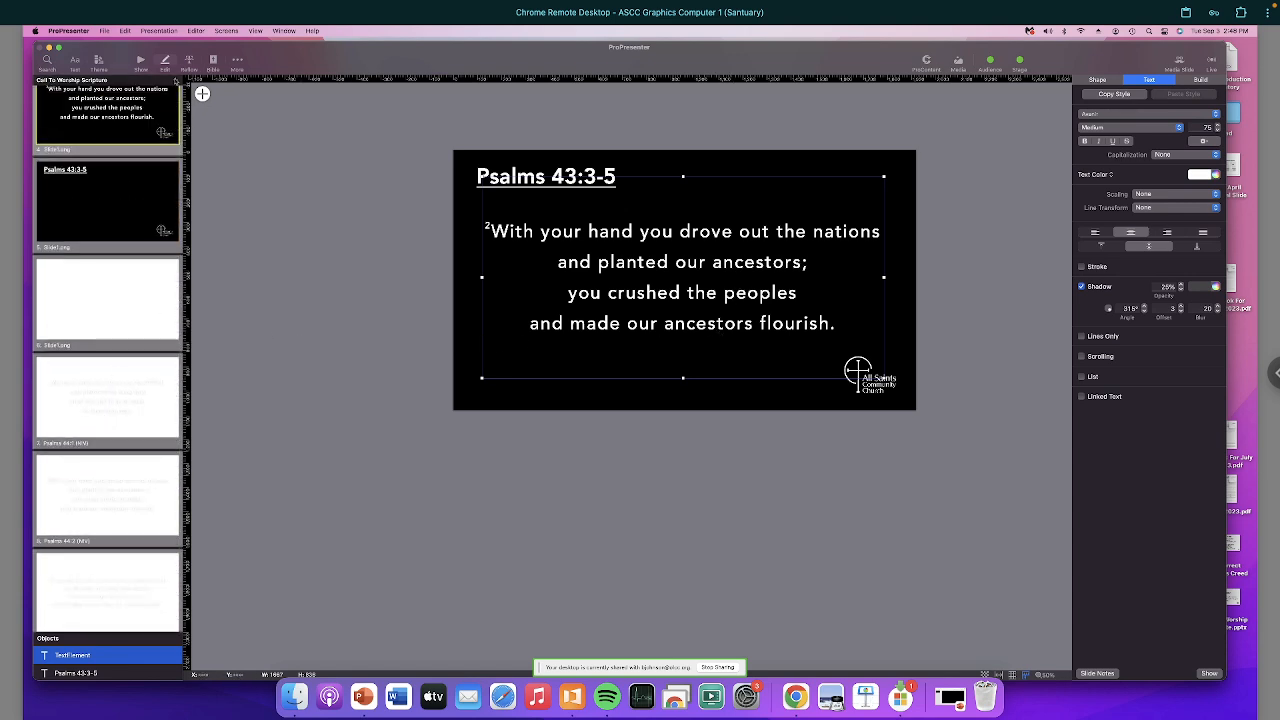
click(140, 60)
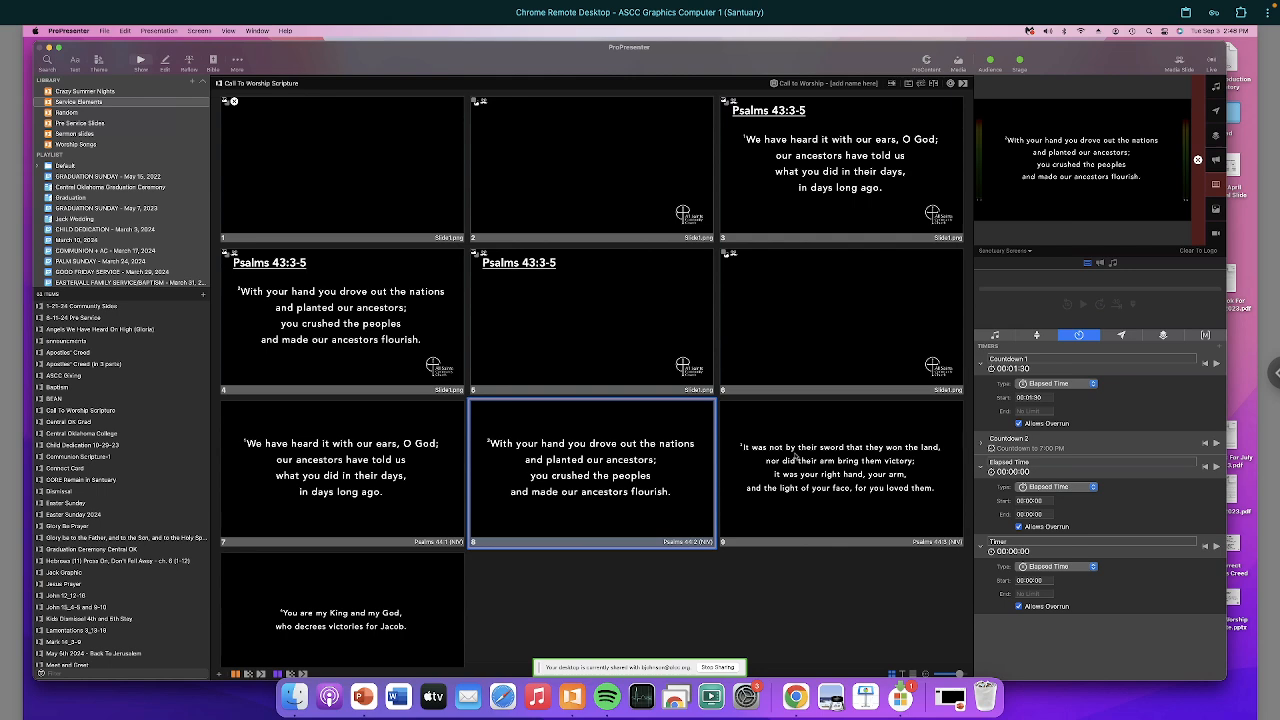
Step: Set the Psalms 44:3 verse text on slide 9 to size 75
click(795, 457)
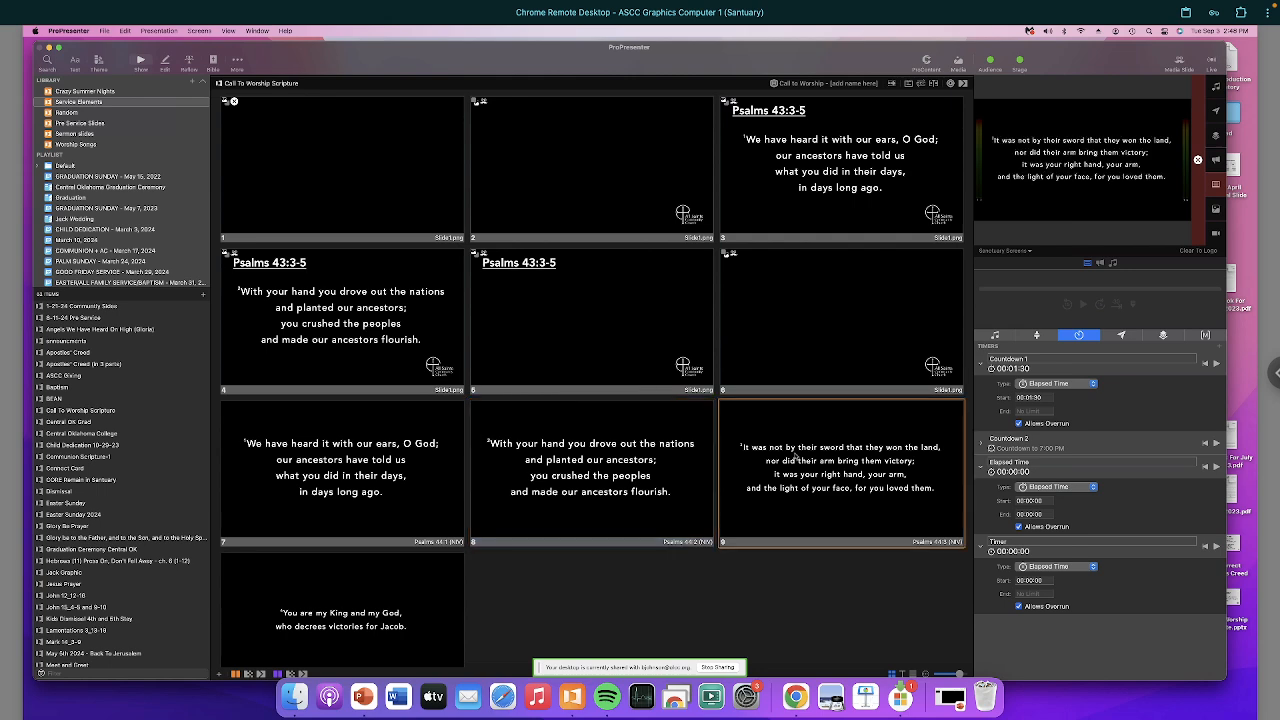
right_click(796, 458)
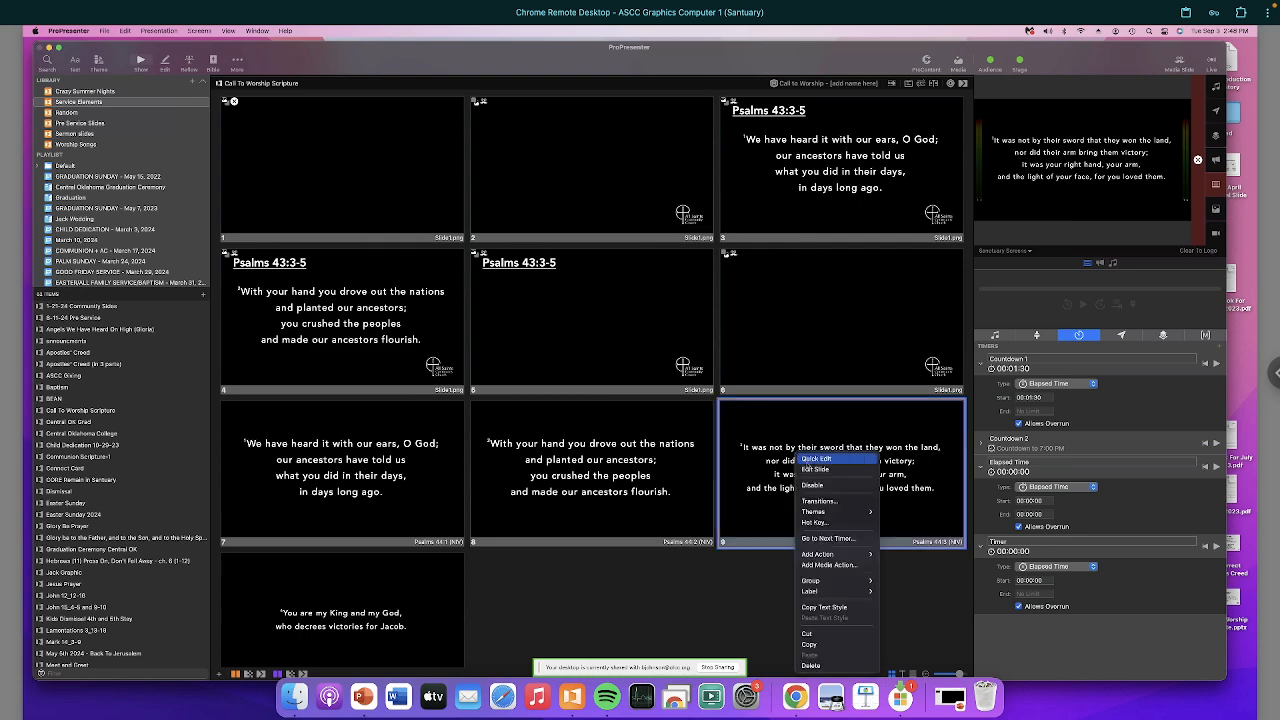
click(812, 470)
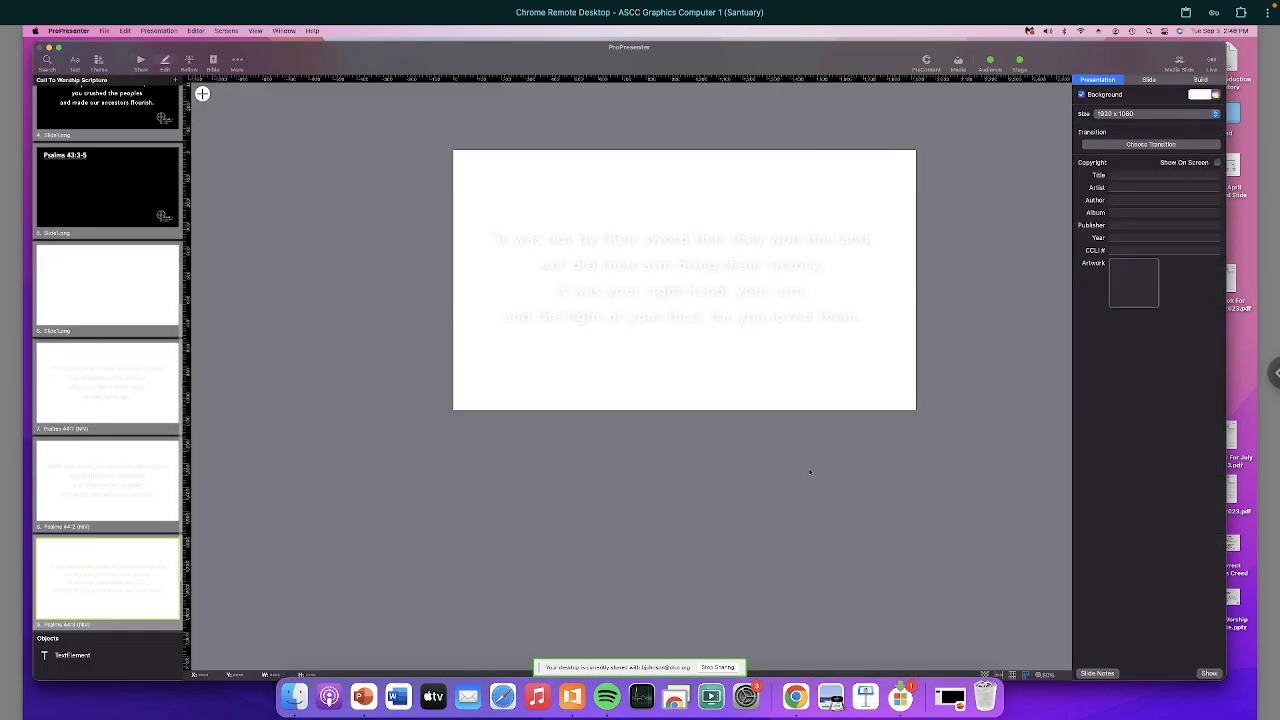
click(622, 300)
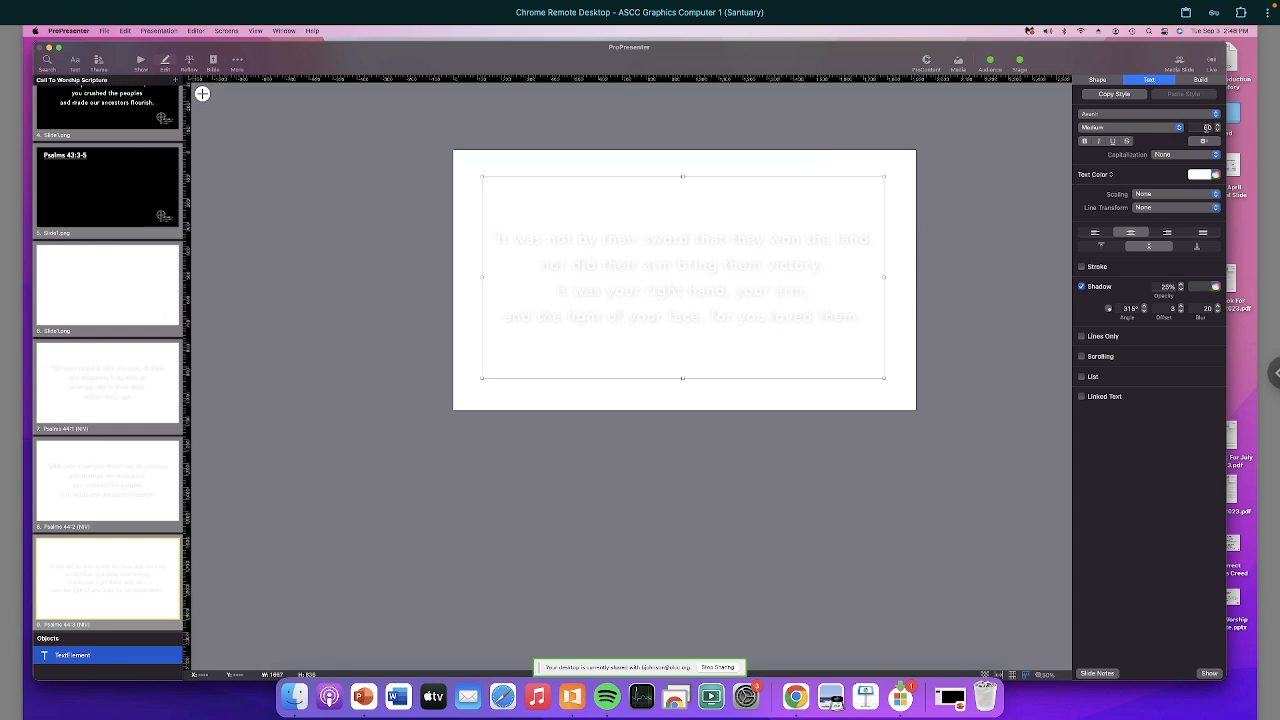
click(1207, 128)
key(Return)
Step: Paste the verse 3 text box from slide 9 onto slide 5, below the Psalms 43:3-5 heading
click(96, 190)
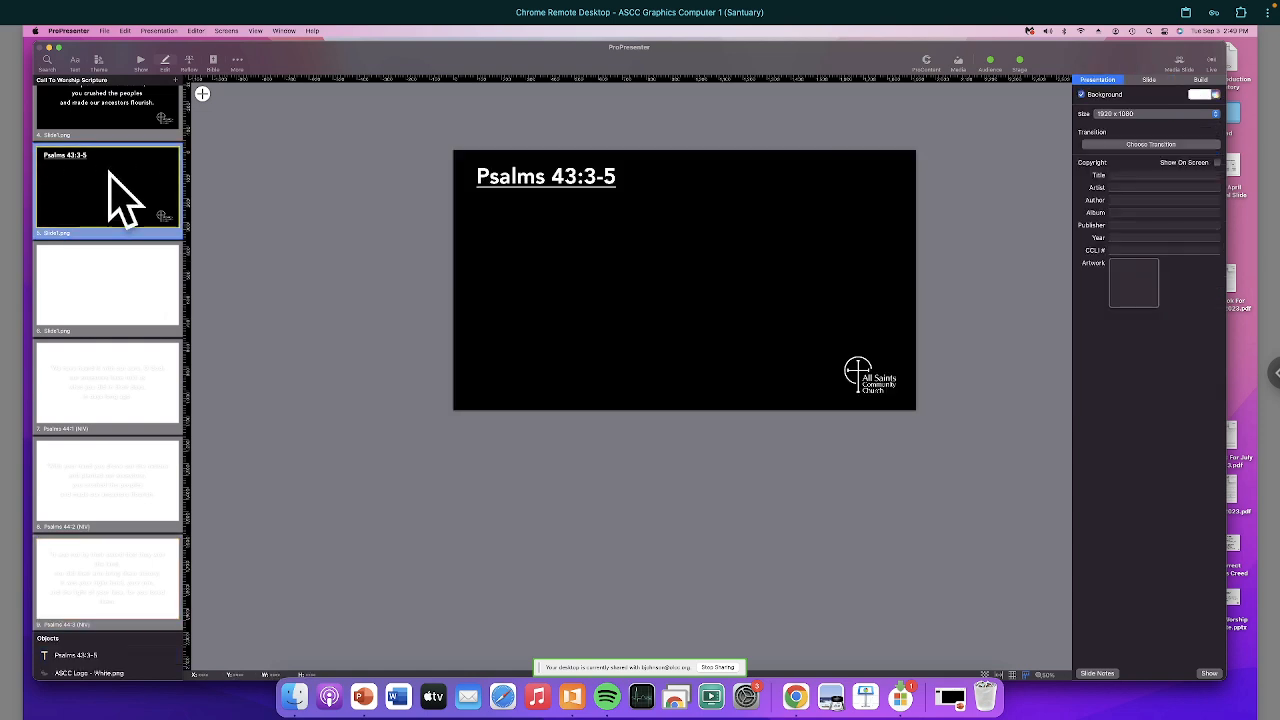
click(645, 249)
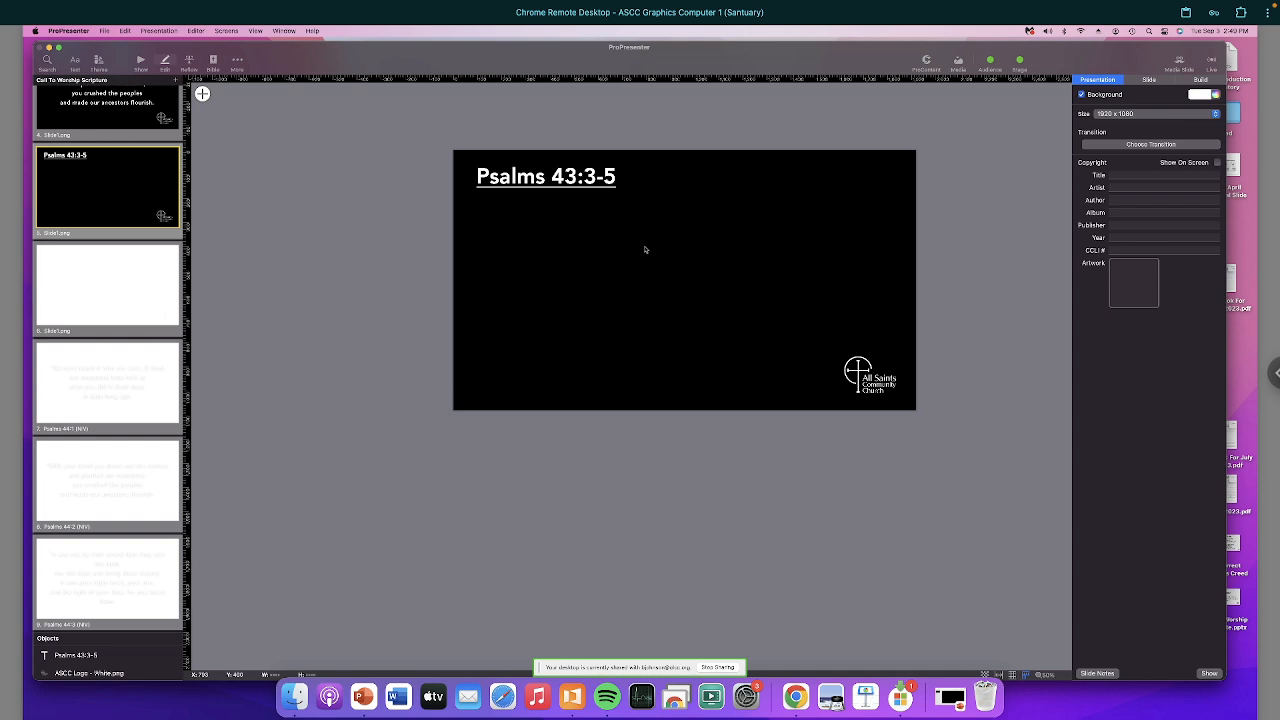
key(super+v)
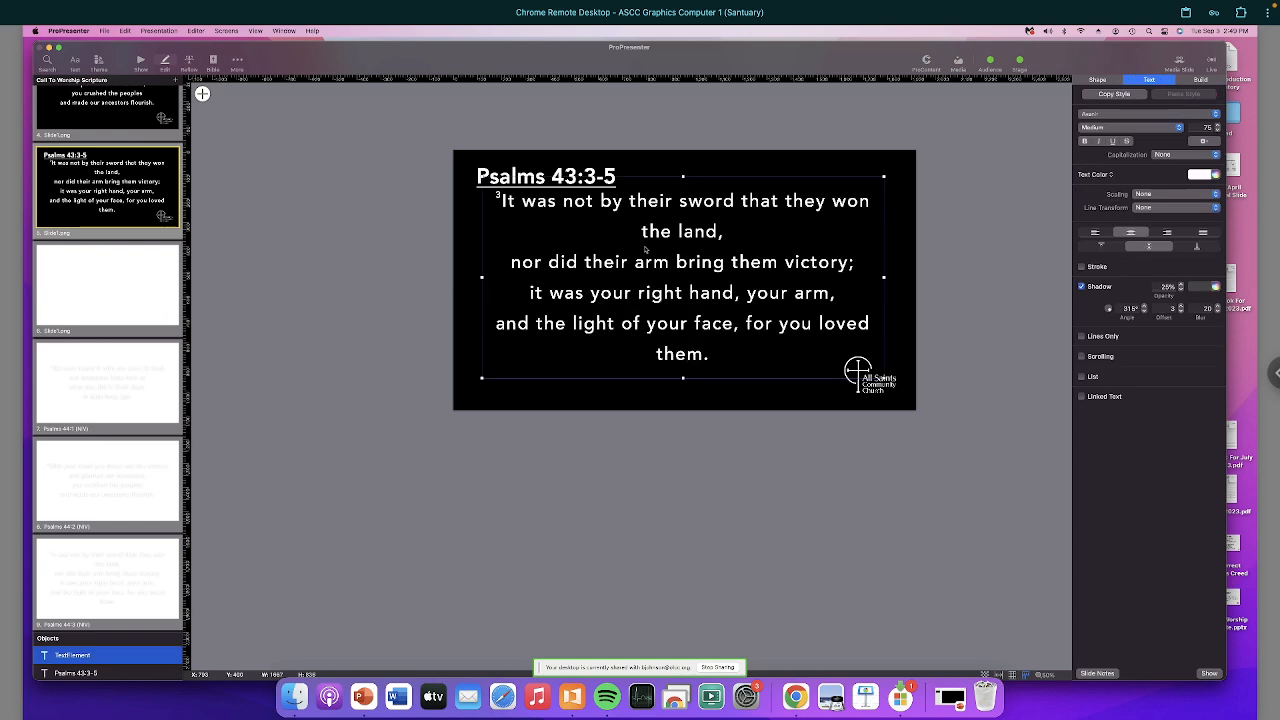
click(706, 124)
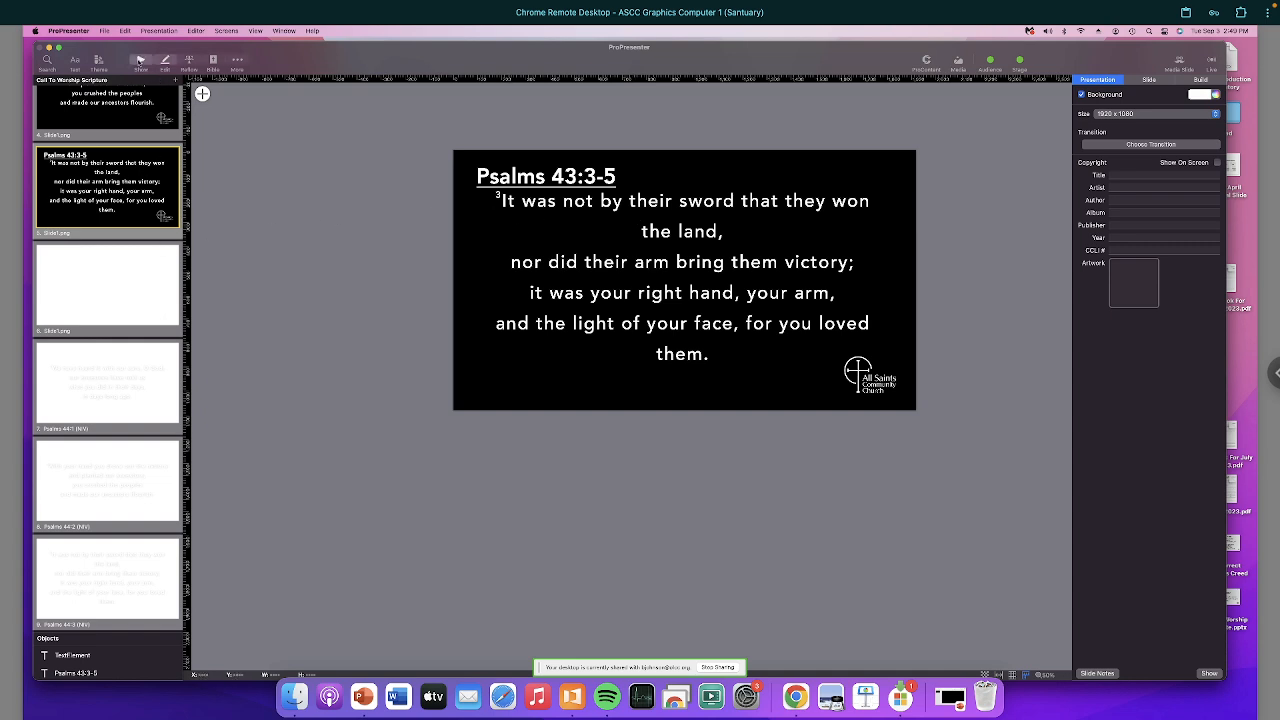
click(140, 60)
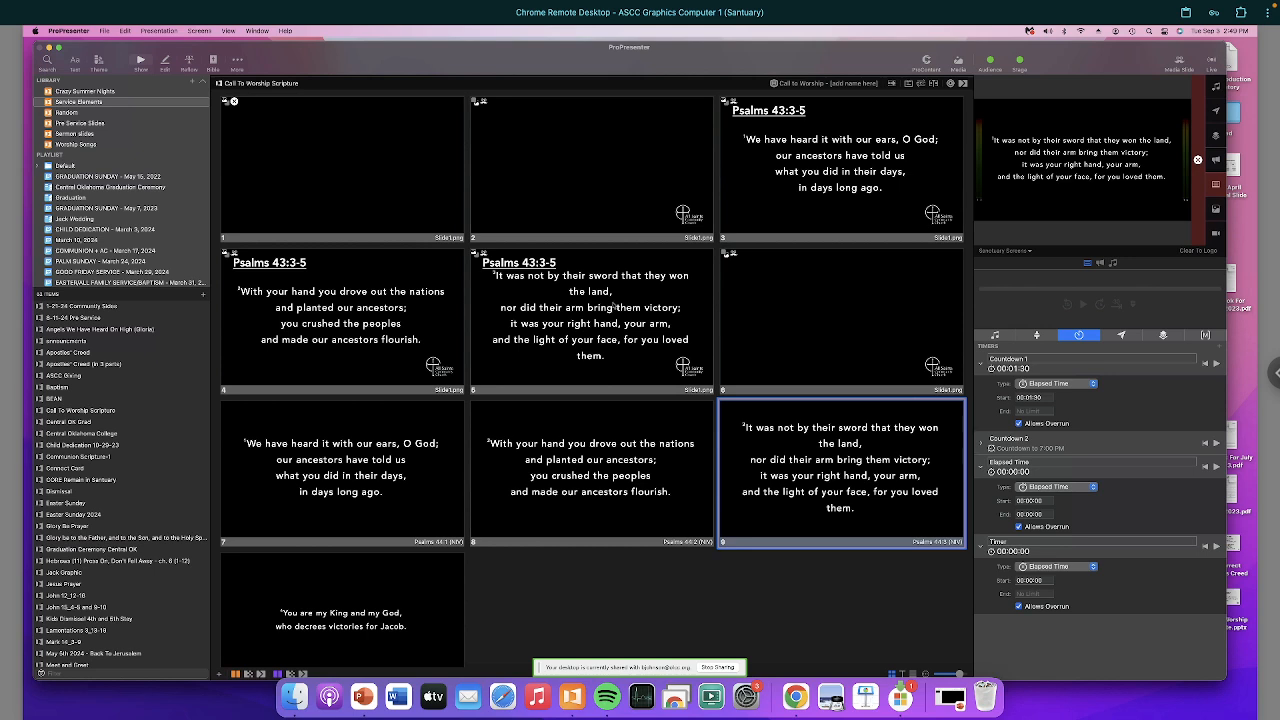
Step: Duplicate slide 5 with the verse 3 text by copying it and pasting the copy directly after it
click(614, 307)
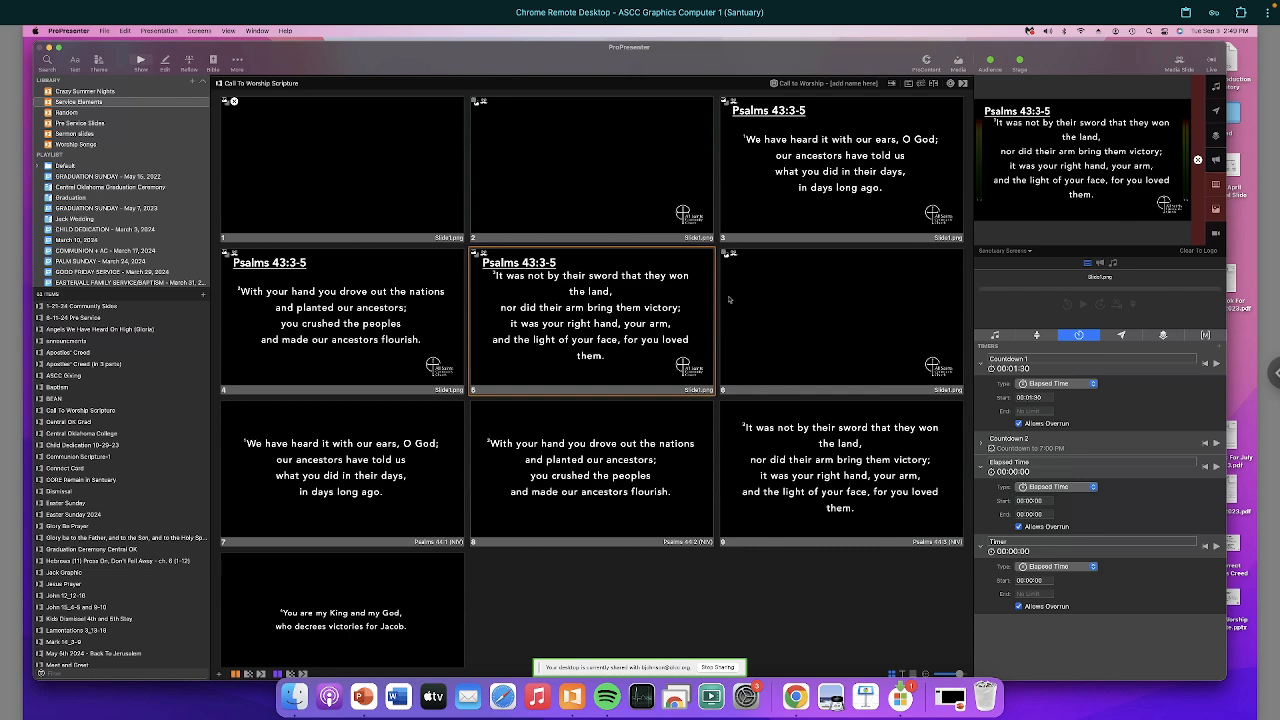
right_click(666, 313)
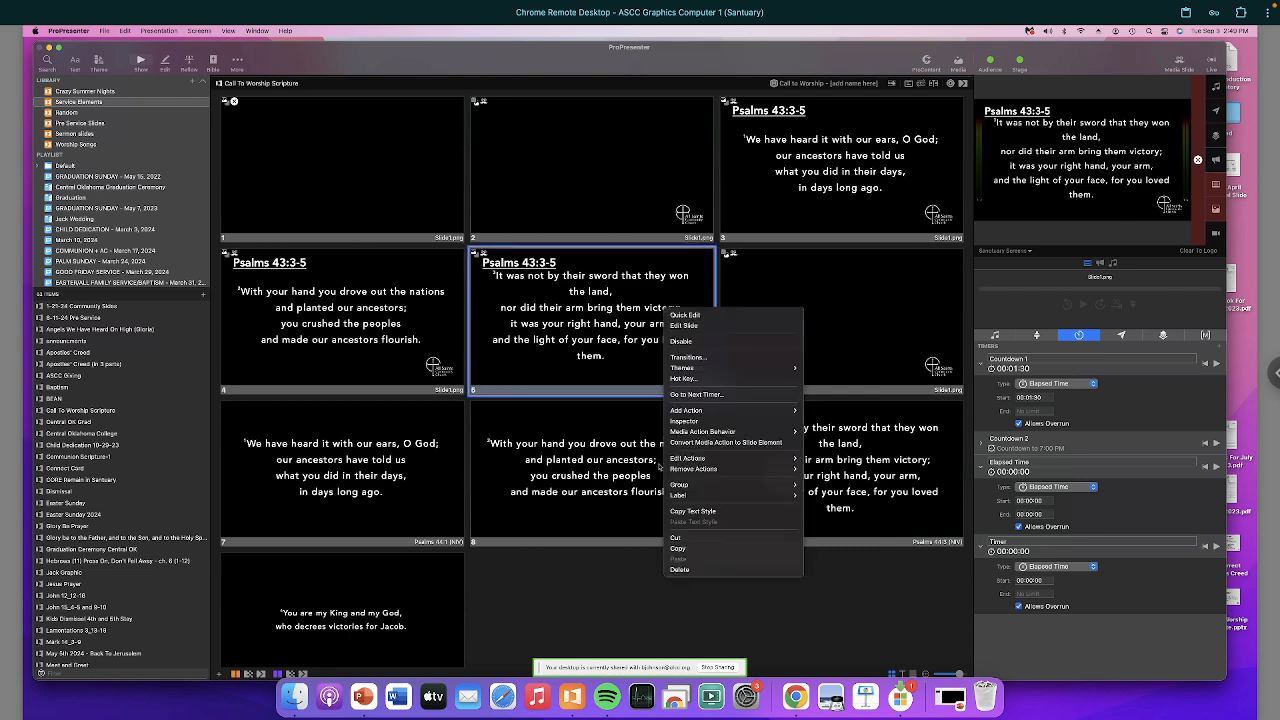
click(678, 548)
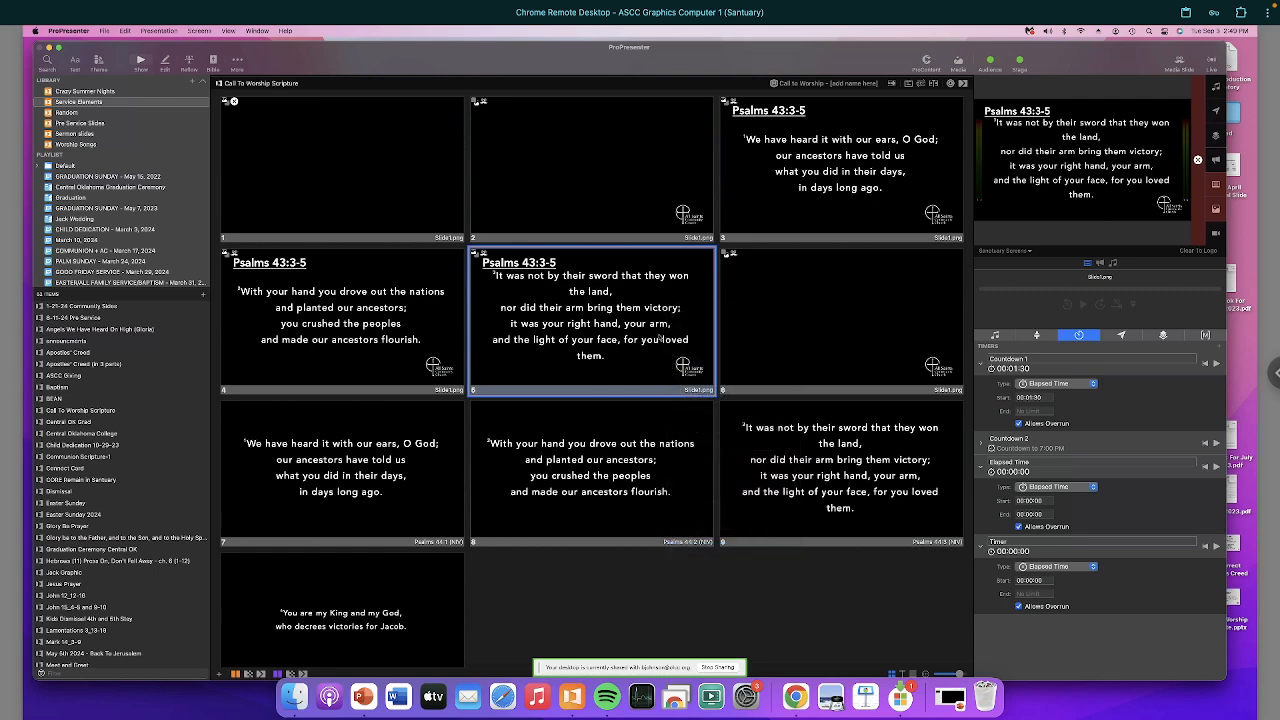
right_click(659, 339)
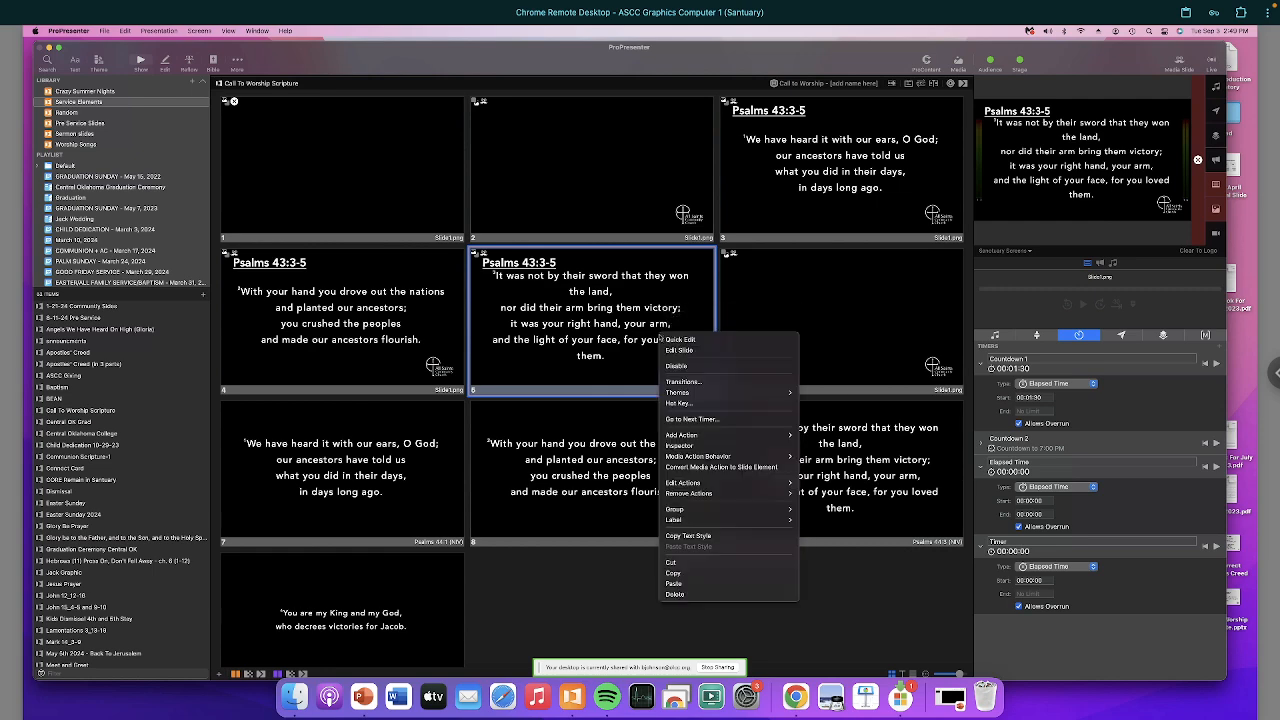
click(673, 584)
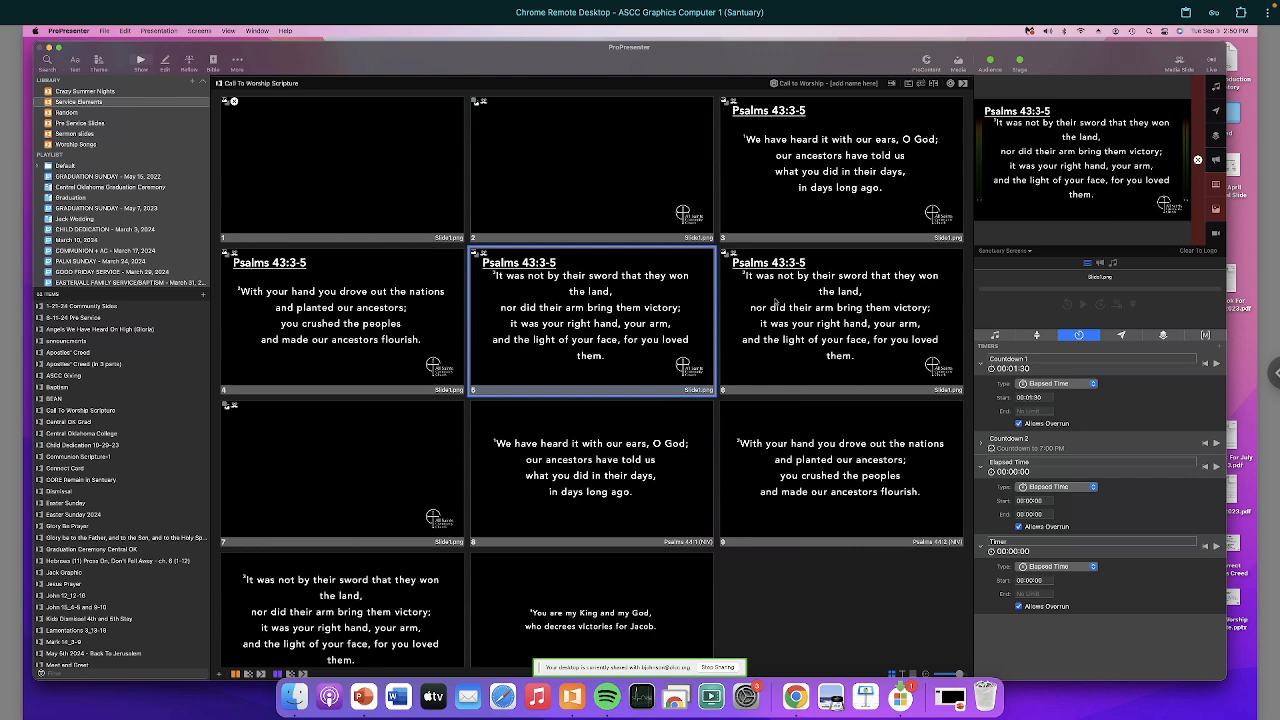
Step: Delete the verse 3 text box from slide 6, the duplicated slide, keeping its heading and logo
click(774, 302)
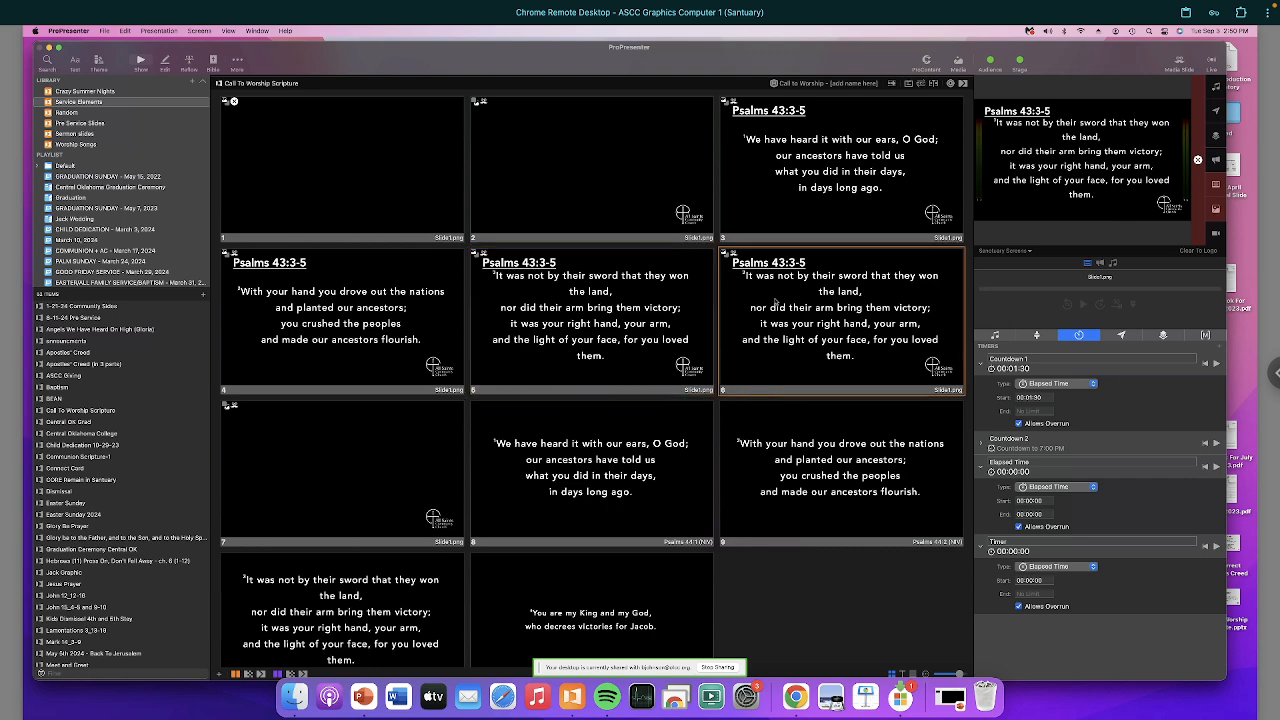
right_click(775, 302)
click(786, 314)
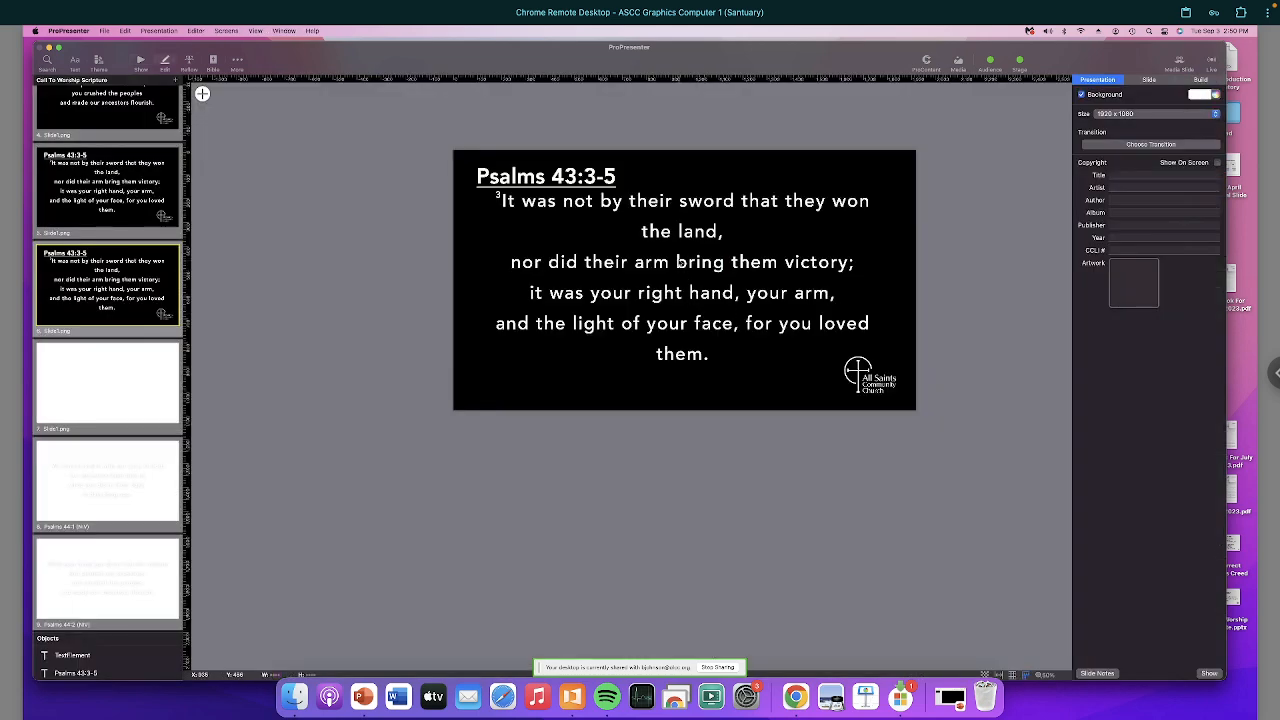
click(681, 263)
key(Delete)
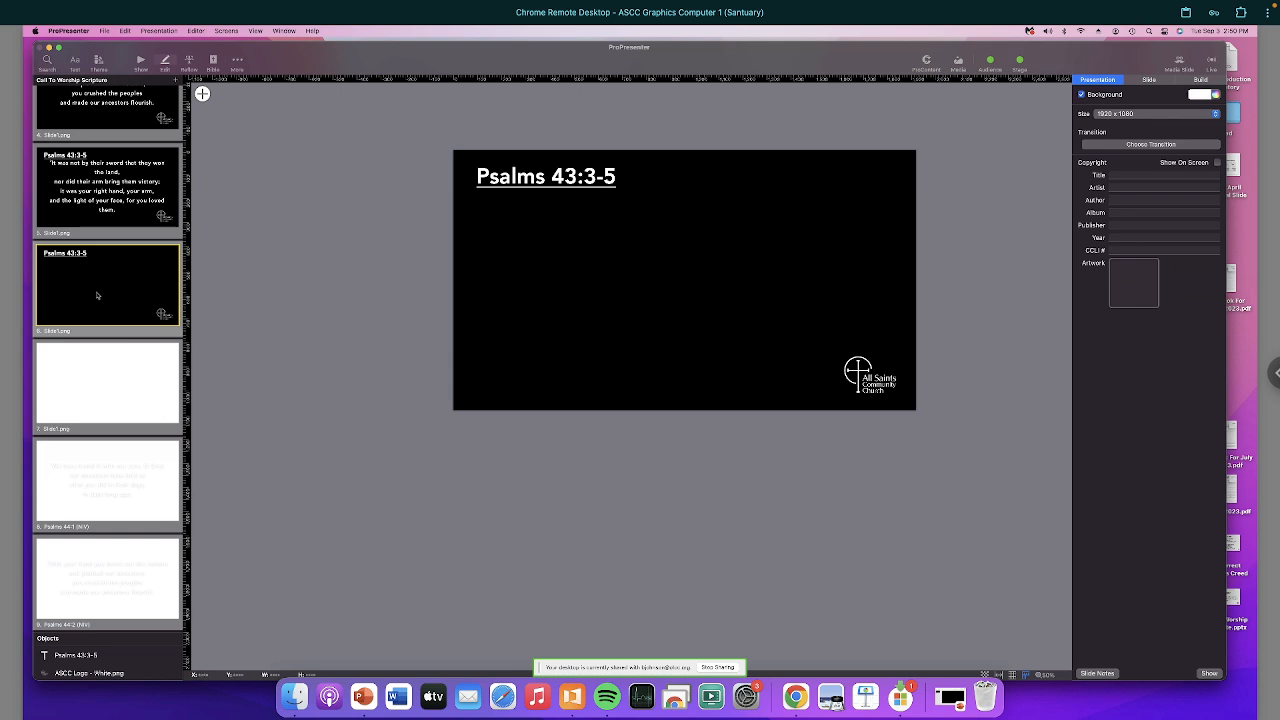
Step: Set the Psalms 44:4 verse text on slide 11 to size 75
scroll(101, 314, down, 5)
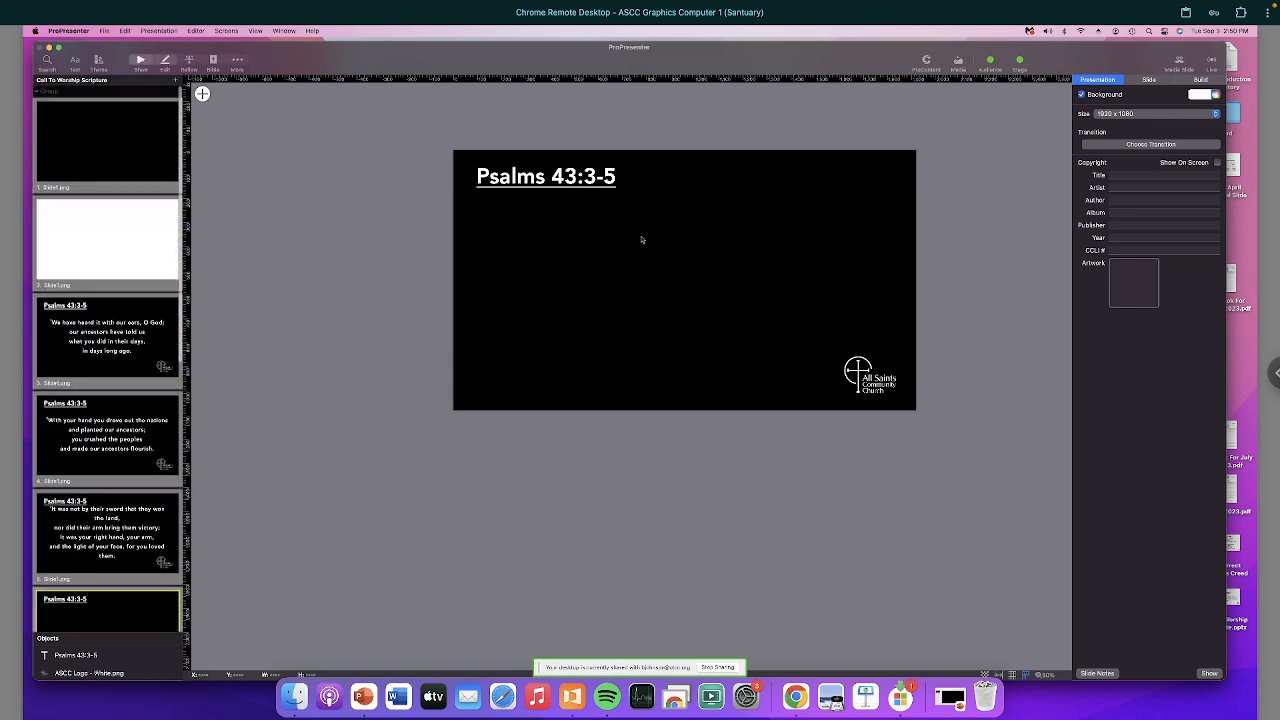
key(super+1)
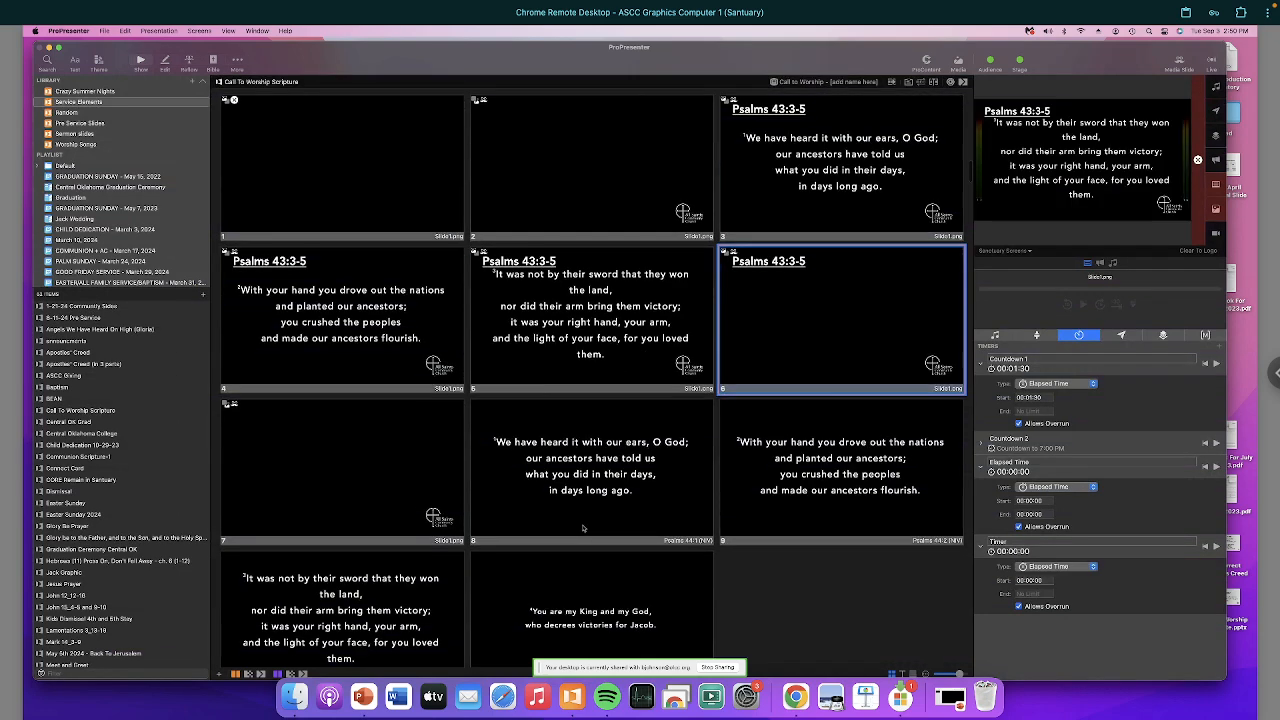
scroll(580, 520, down, 2)
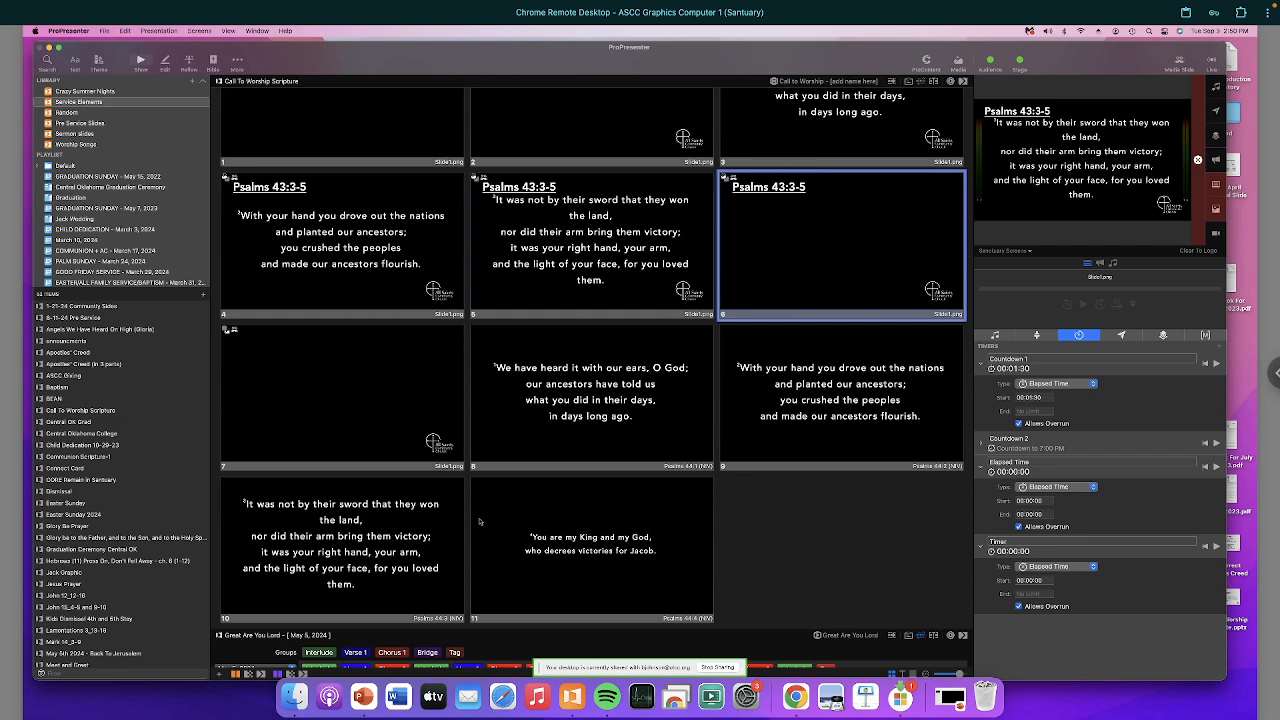
scroll(588, 501, up, 5)
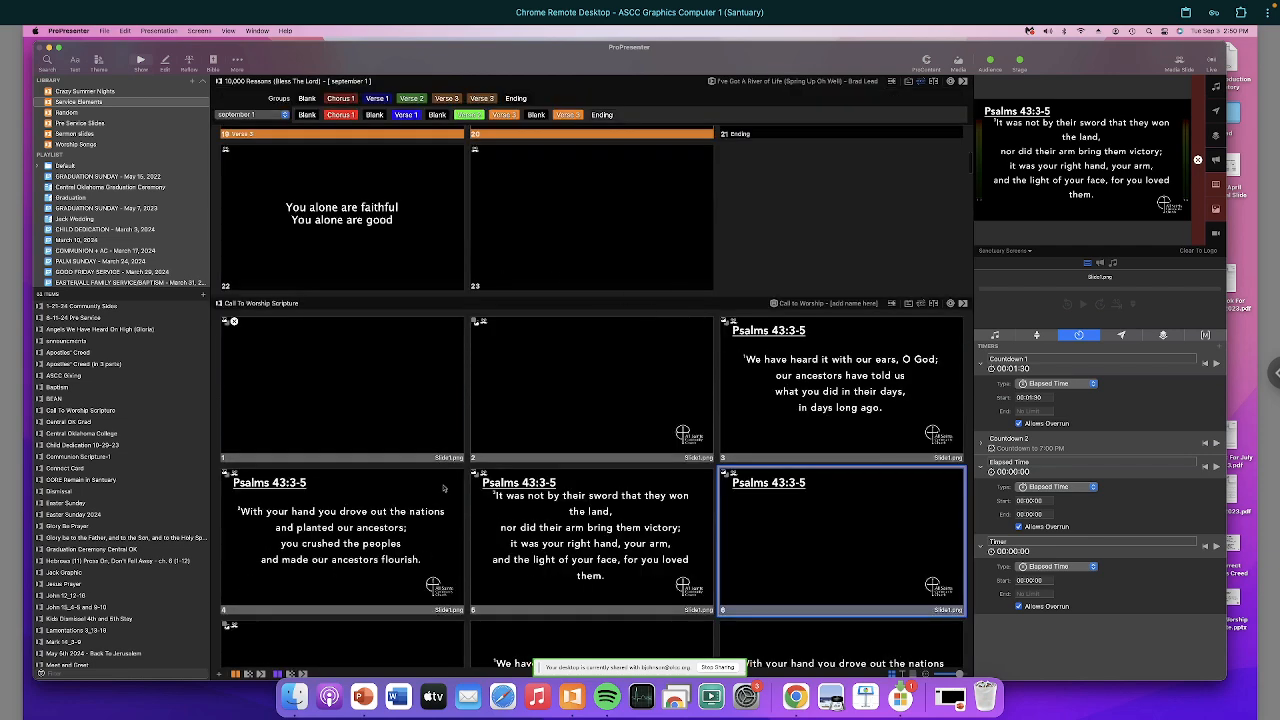
scroll(575, 529, down, 6)
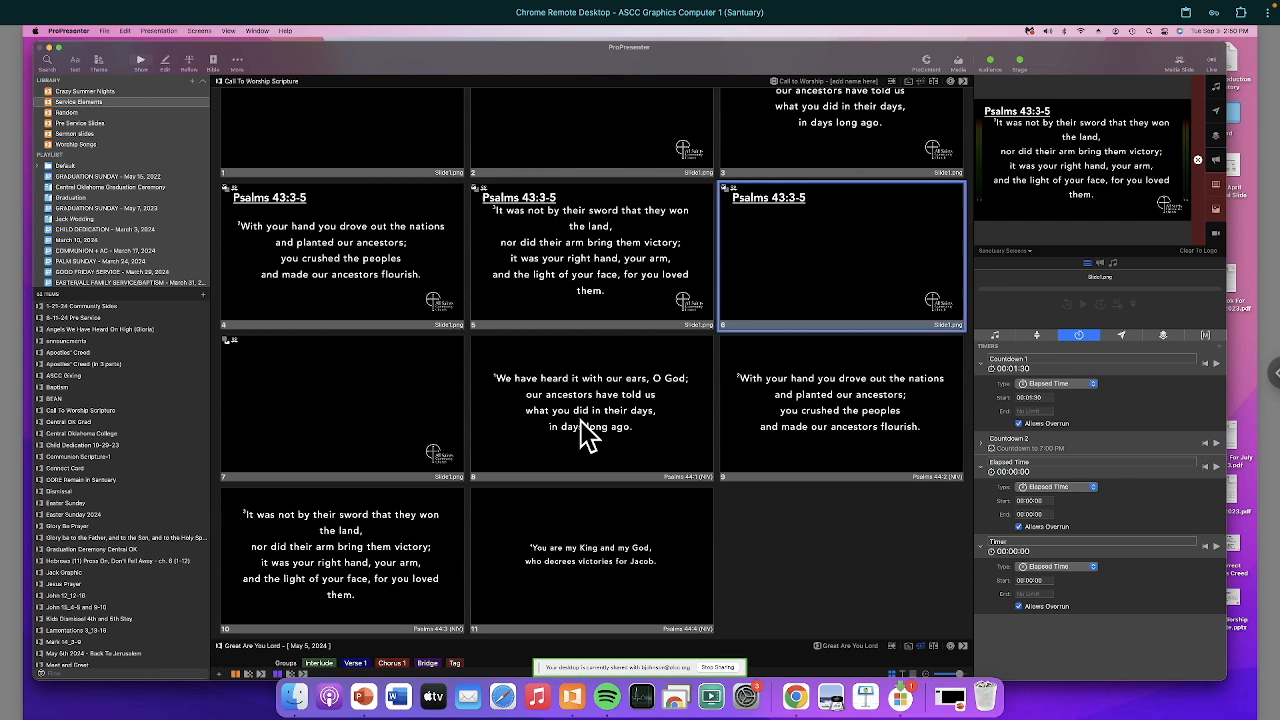
click(555, 570)
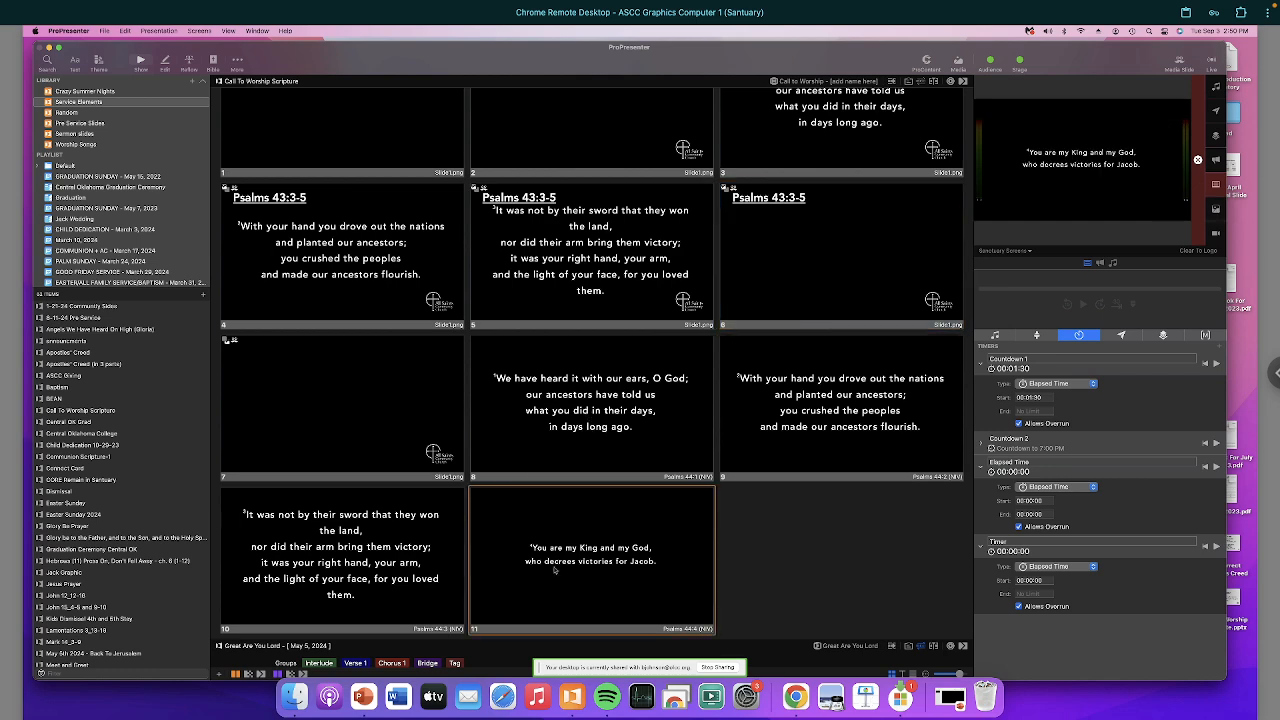
right_click(555, 570)
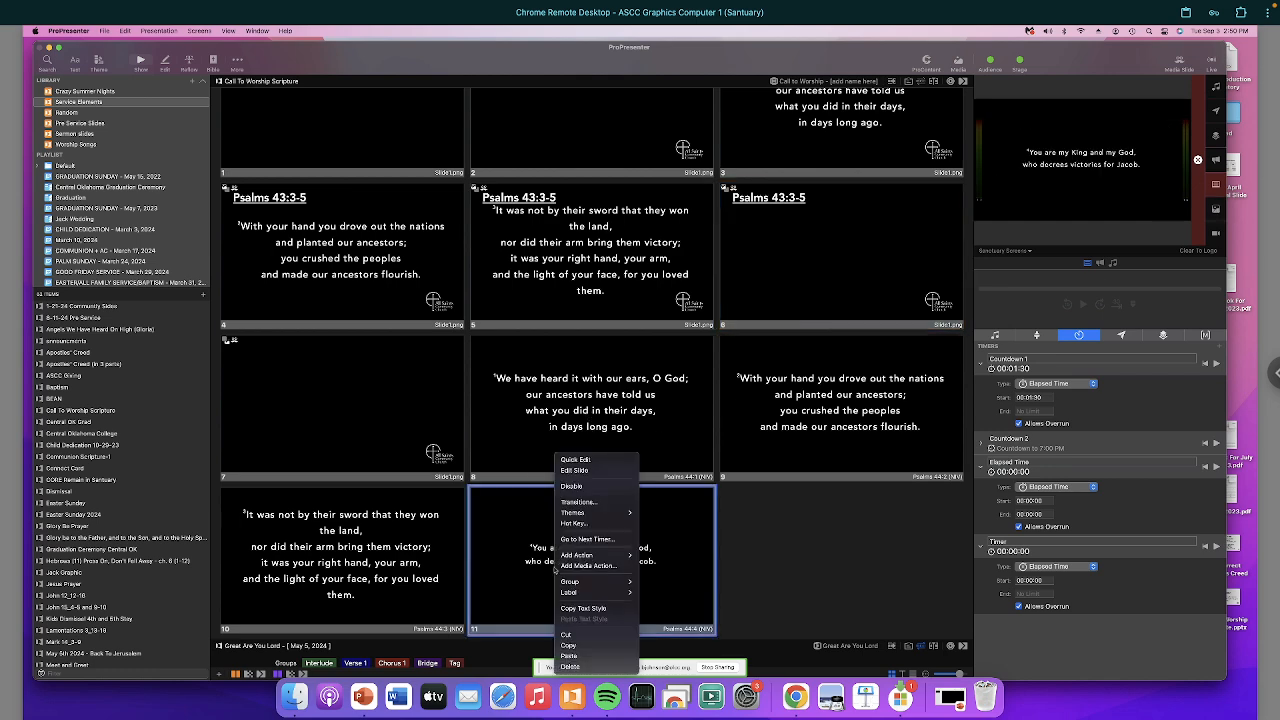
click(583, 472)
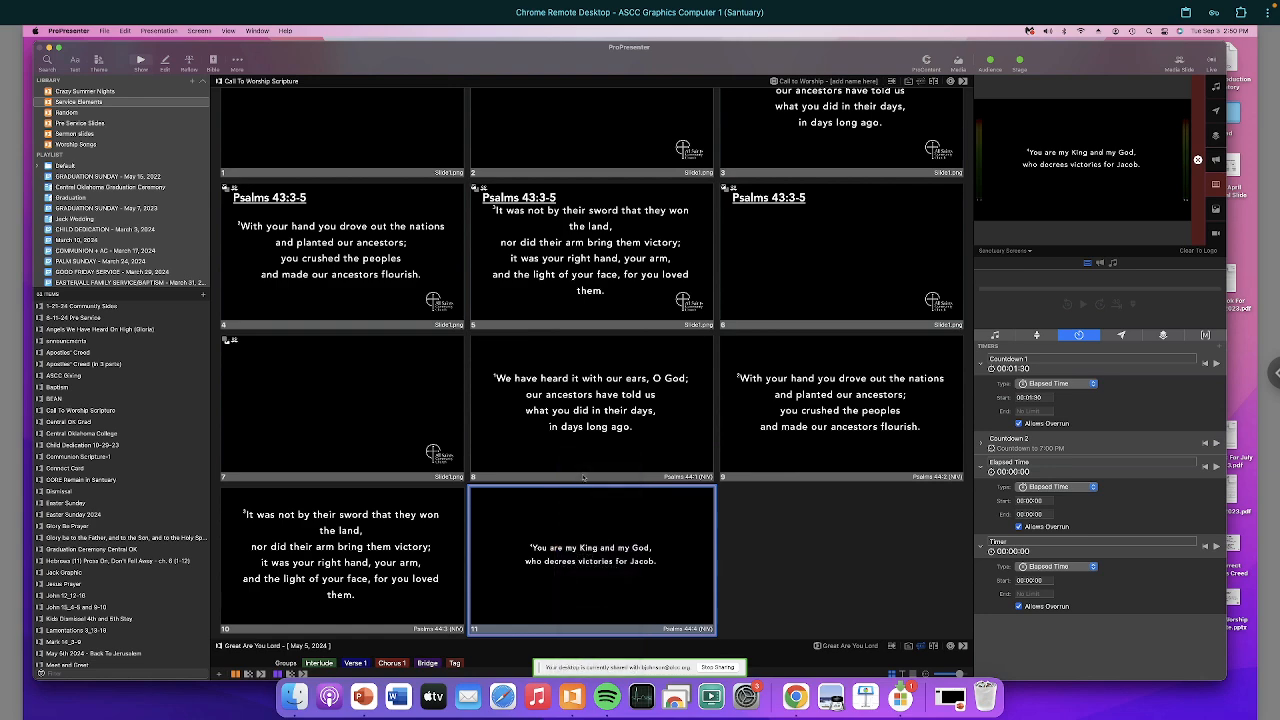
click(617, 283)
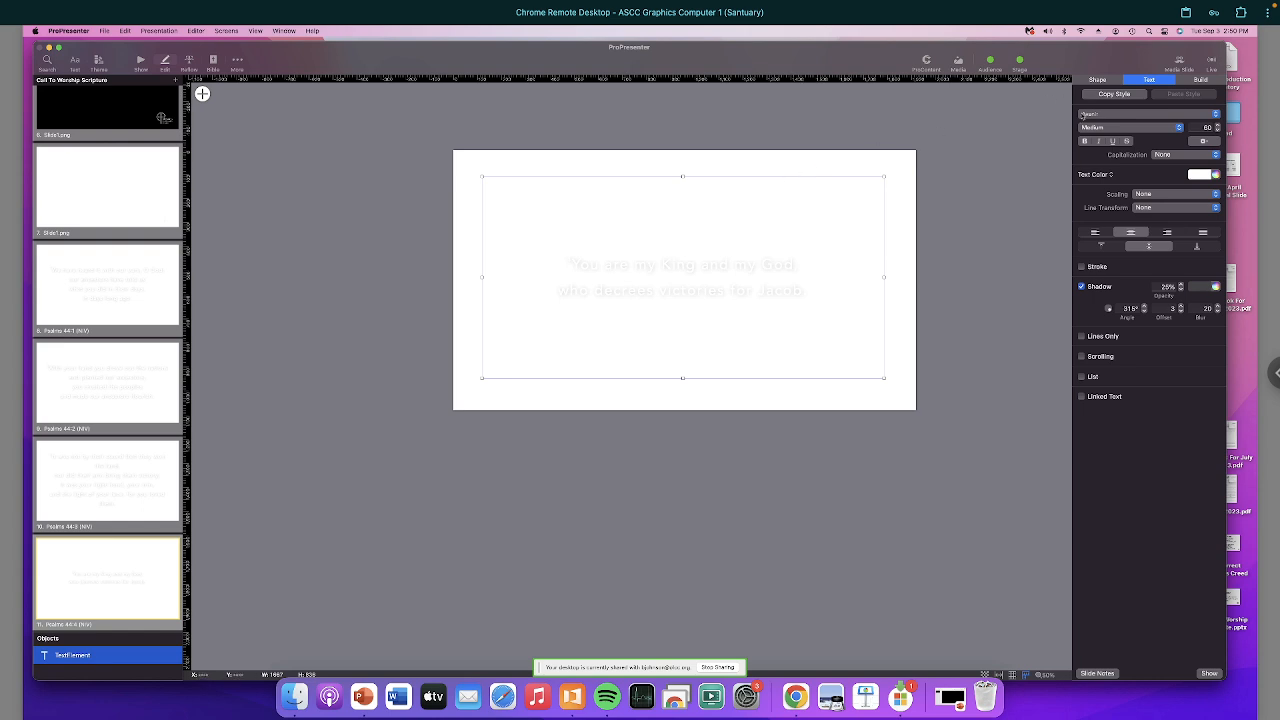
double_click(1207, 127)
text(35)
key(Return)
Step: Paste the verse 4 text box from slide 11 onto slide 6, below the Psalms 43:3-5 heading
scroll(55, 290, up, 5)
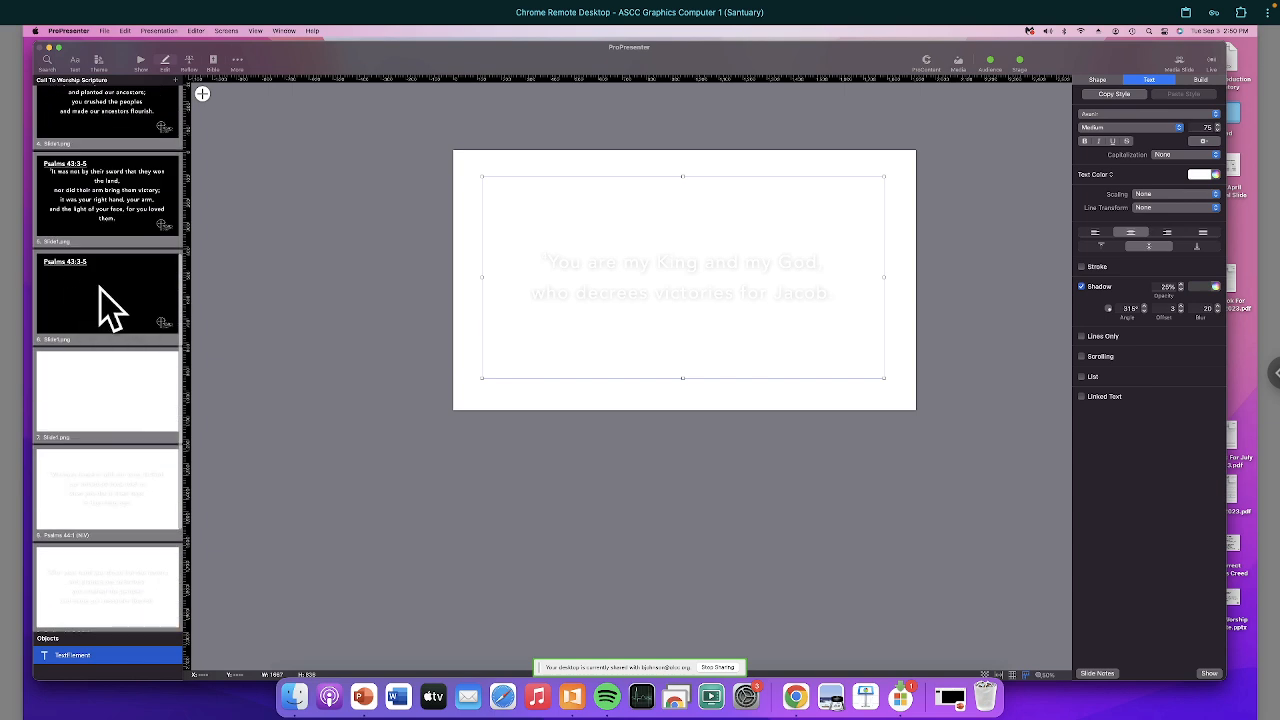
click(100, 295)
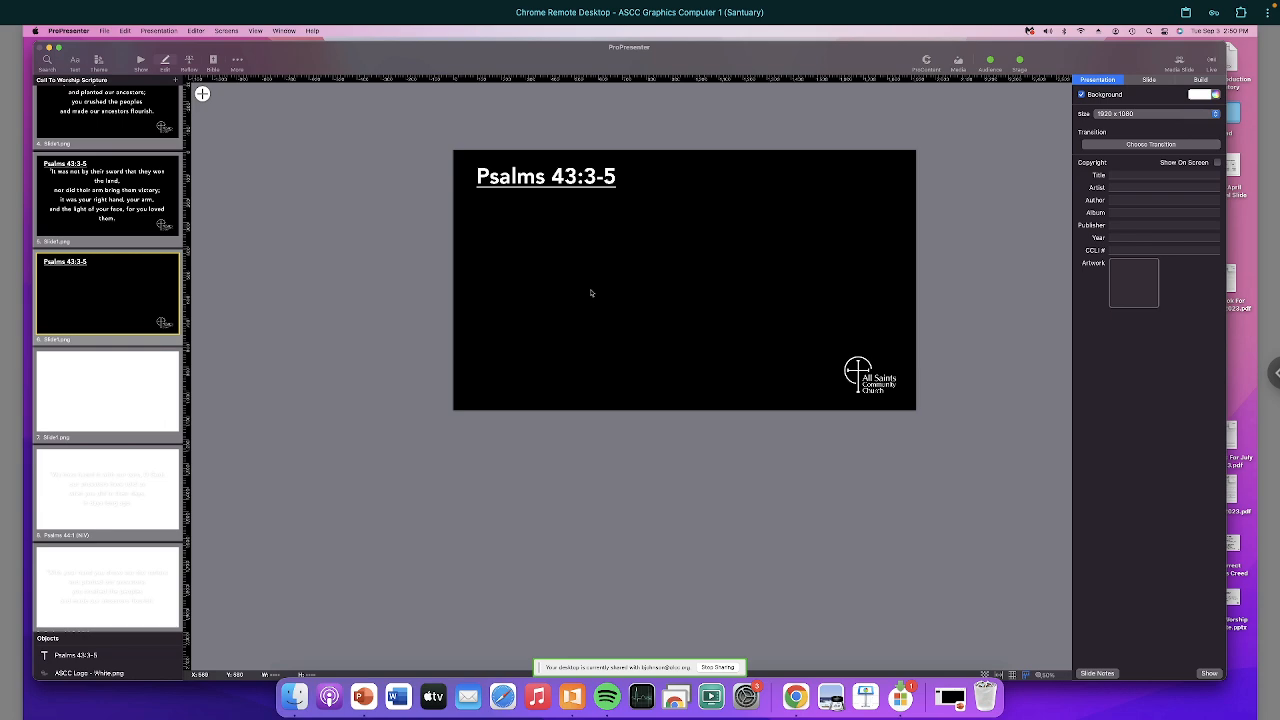
key(super+v)
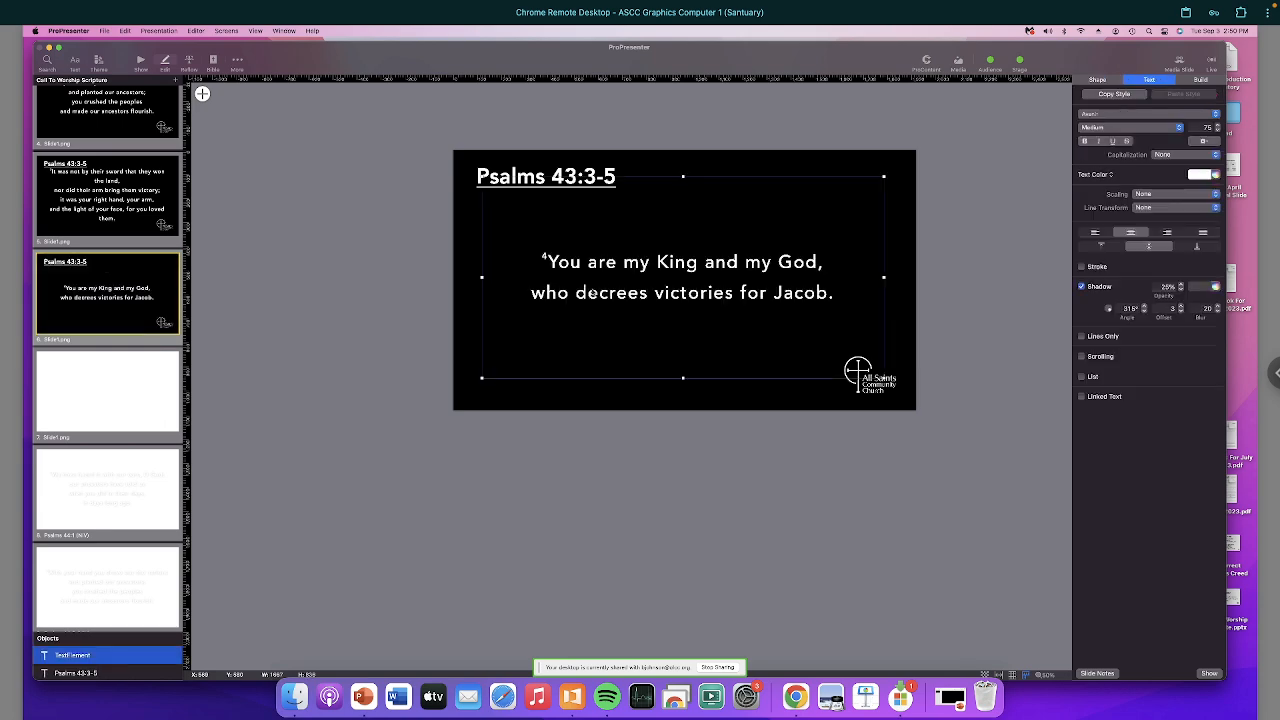
click(728, 137)
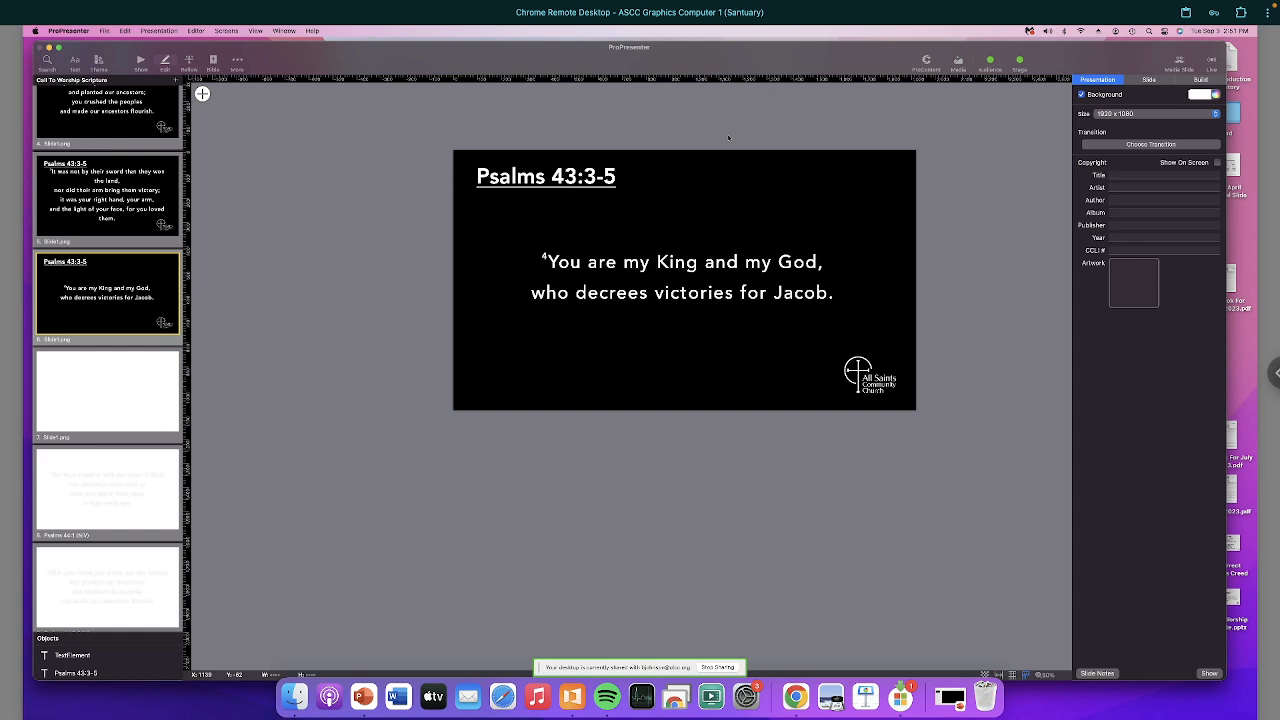
Step: Change the heading on slide 3, above the verse 1 text, to Psalms 44:1-4
scroll(600, 240, up, 3)
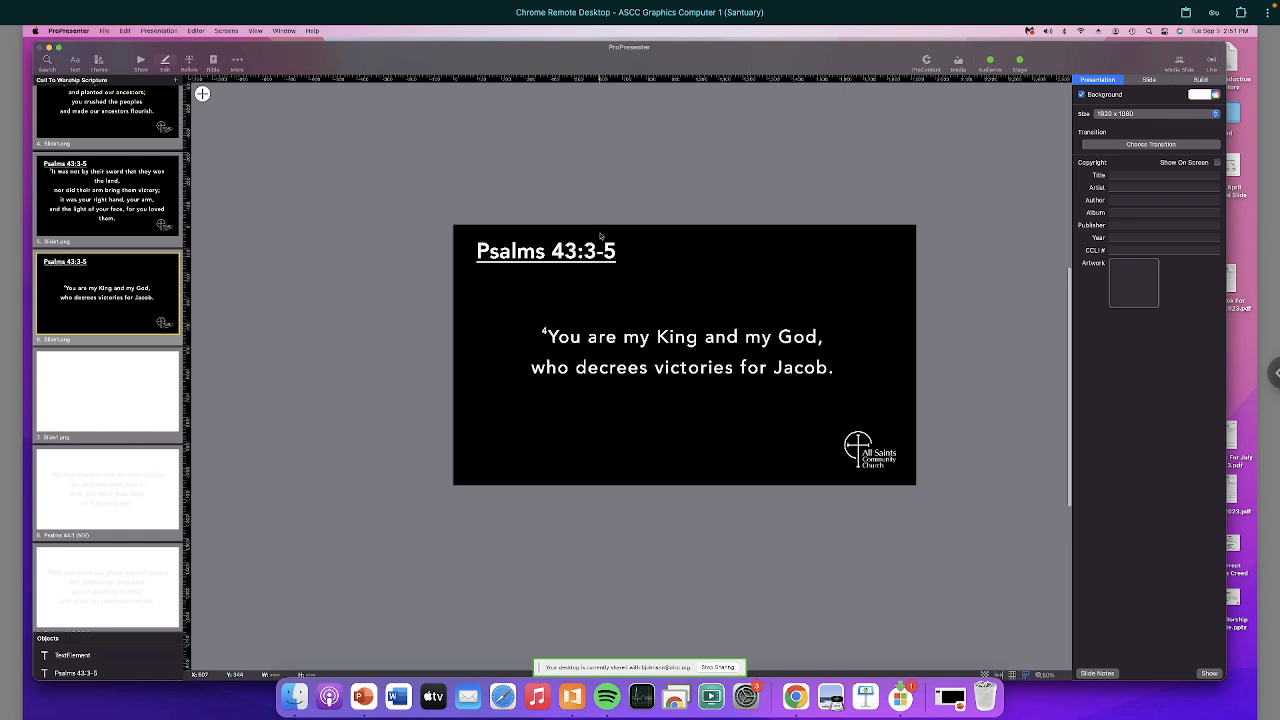
scroll(110, 200, up, 3)
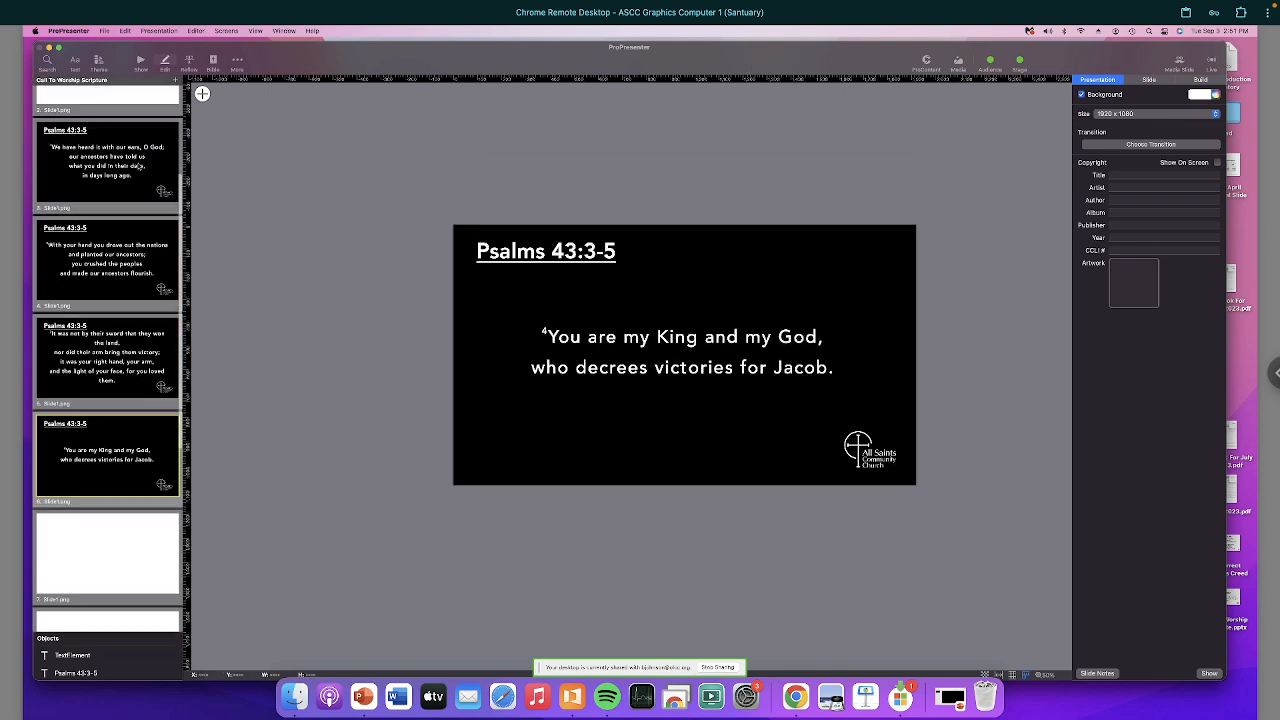
click(128, 155)
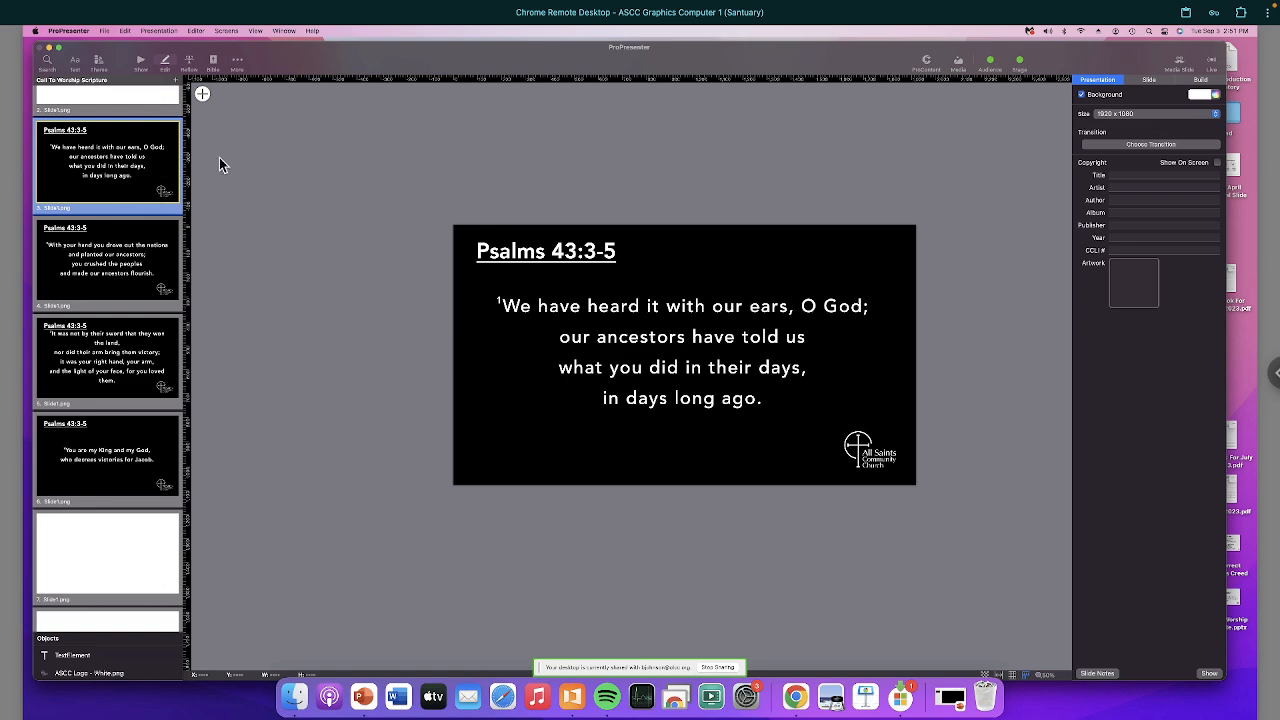
click(520, 252)
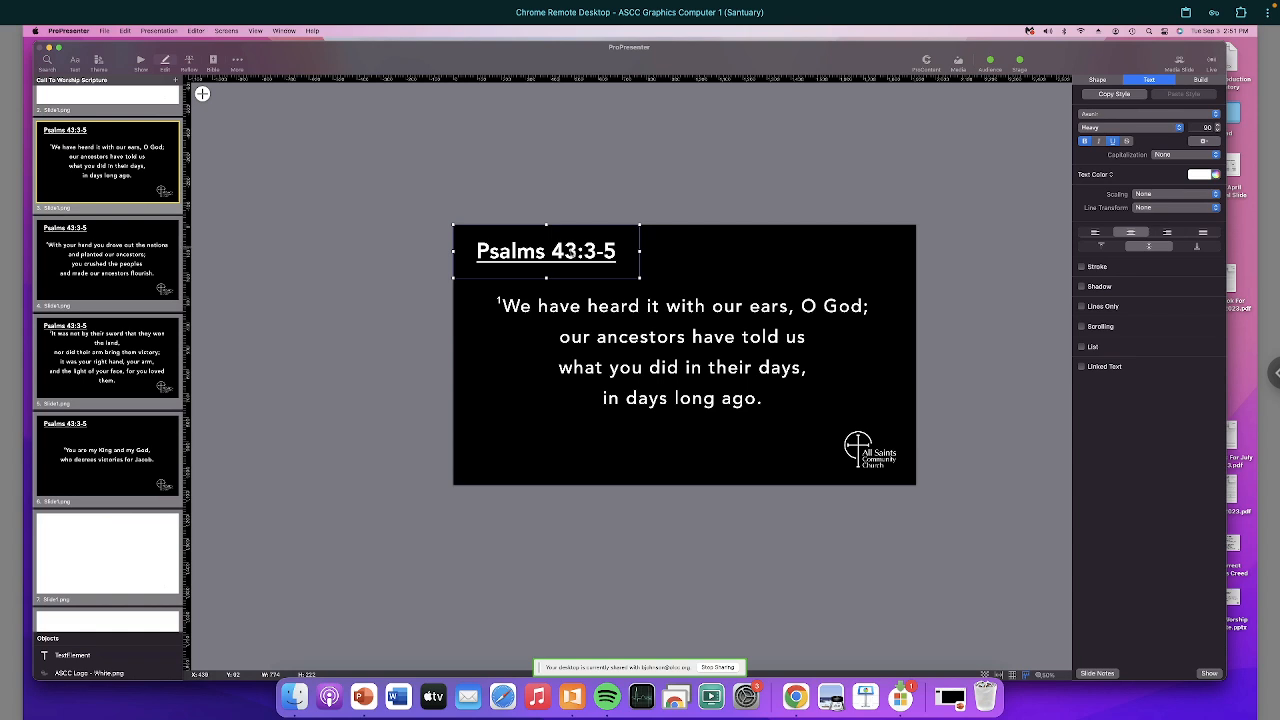
double_click(577, 251)
key(BackSpace)
text(4)
key(Right)
key(Right)
key(Right)
key(Right)
key(BackSpace)
key(BackSpace)
key(BackSpace)
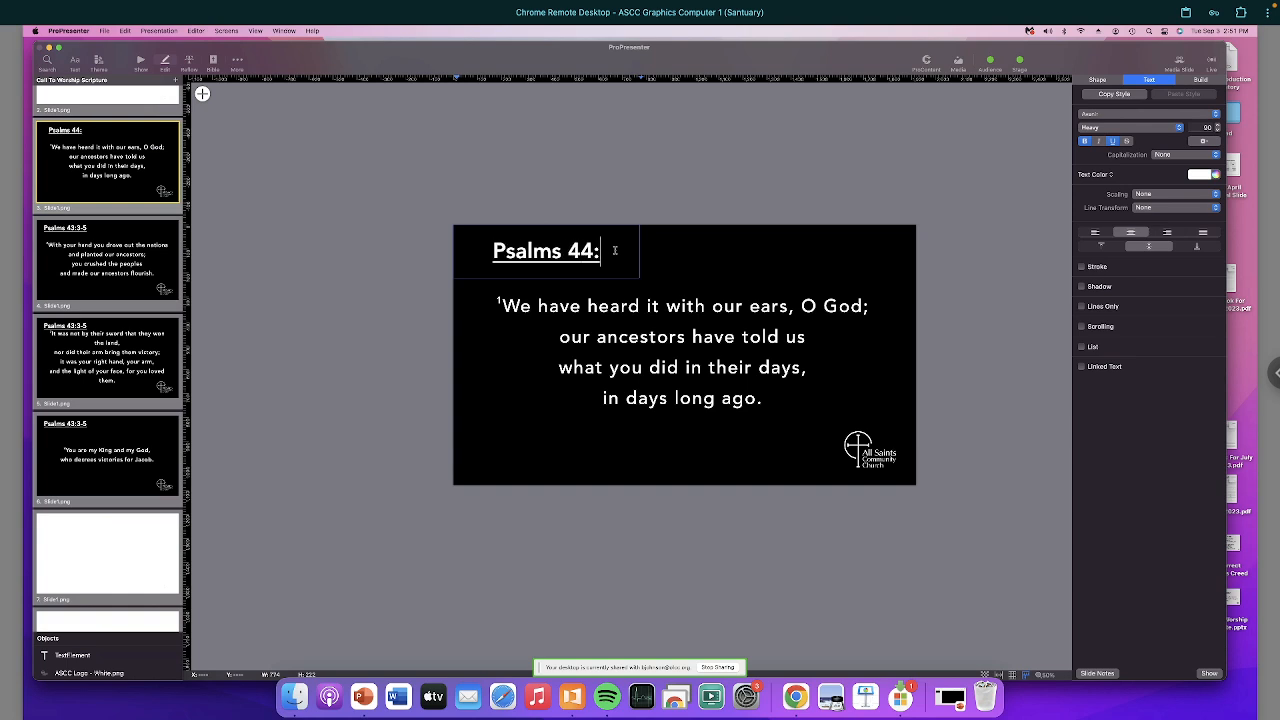
text(1-4)
key(Return)
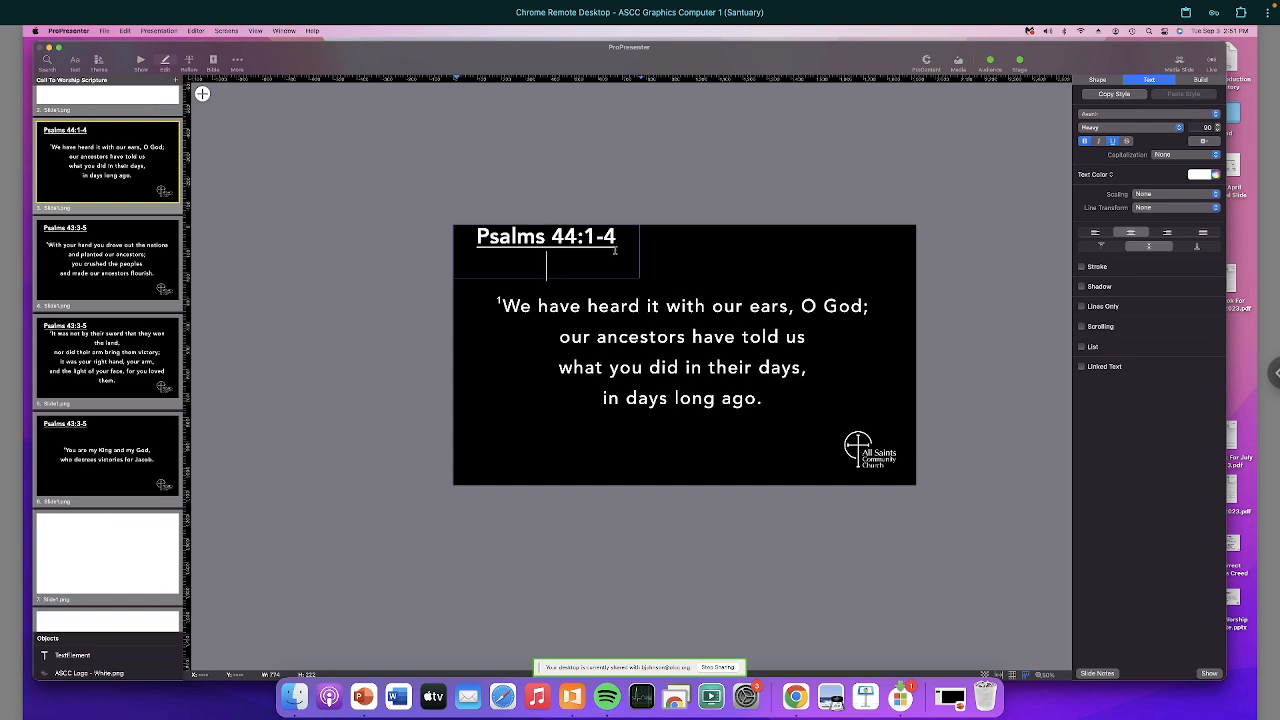
key(BackSpace)
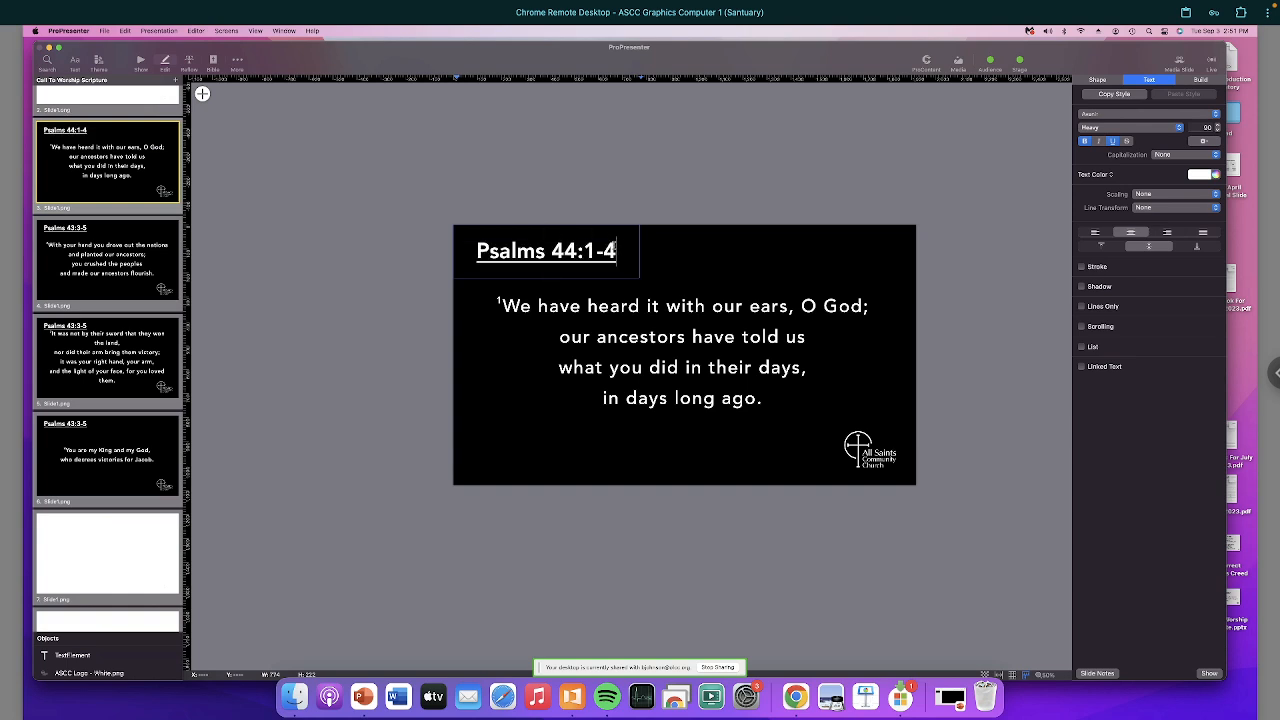
click(444, 152)
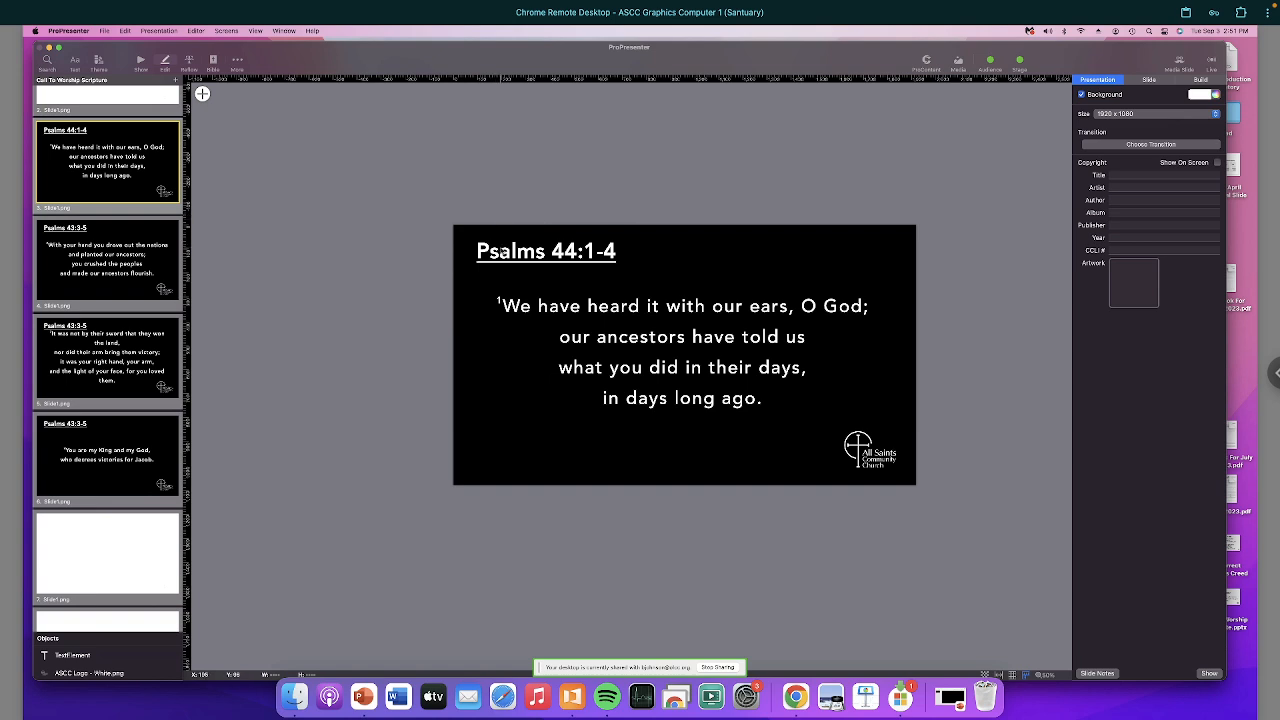
Step: Replace the heading on slide 4 with a copy of the Psalms 44:1-4 heading from slide 3
click(503, 252)
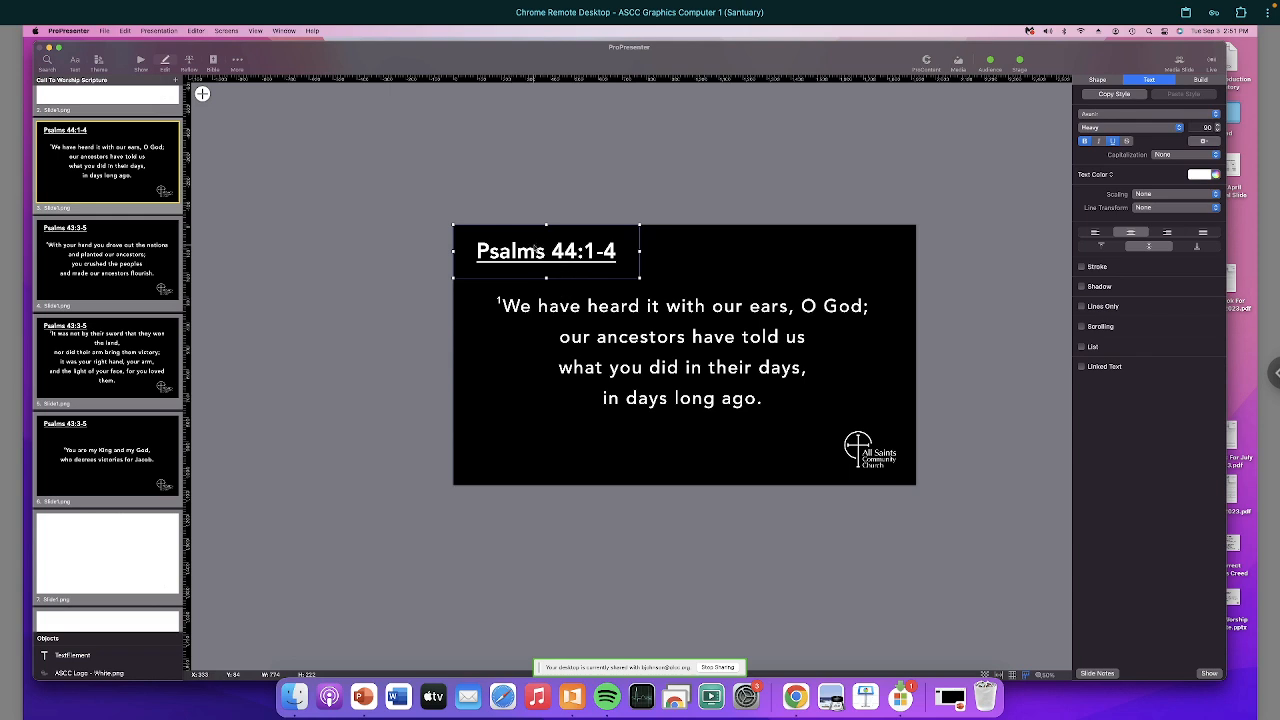
click(108, 258)
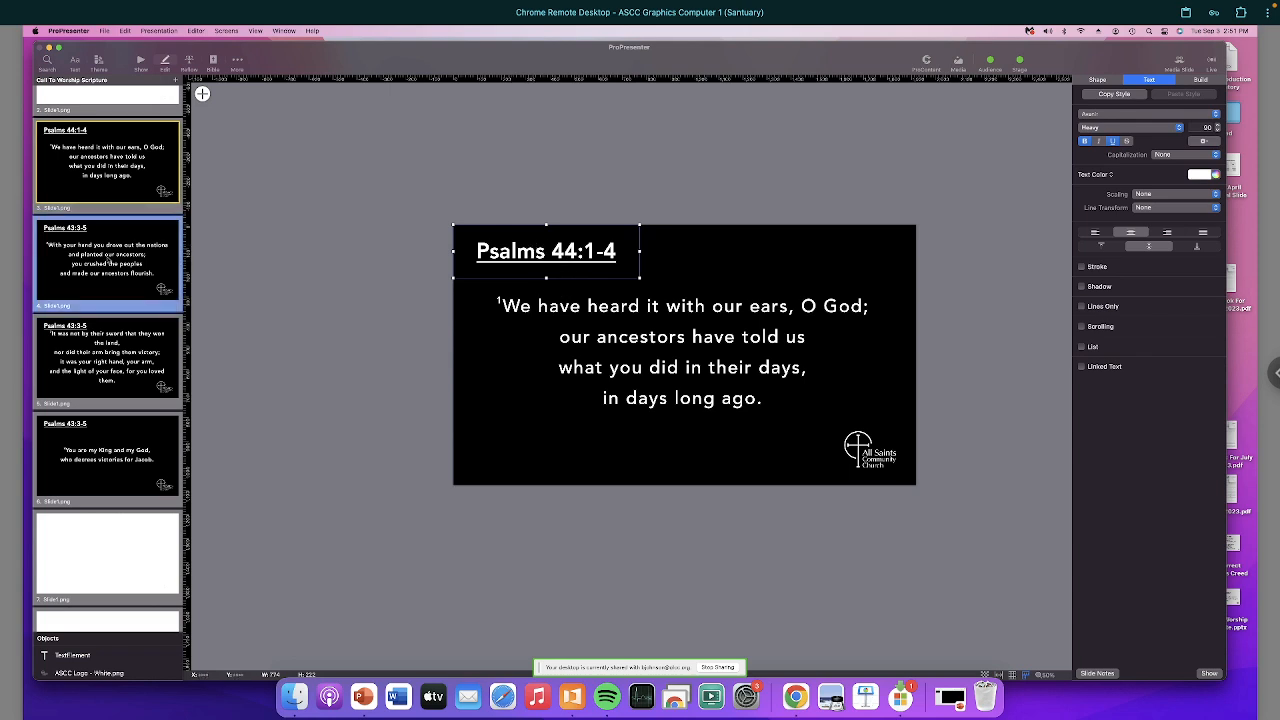
click(519, 256)
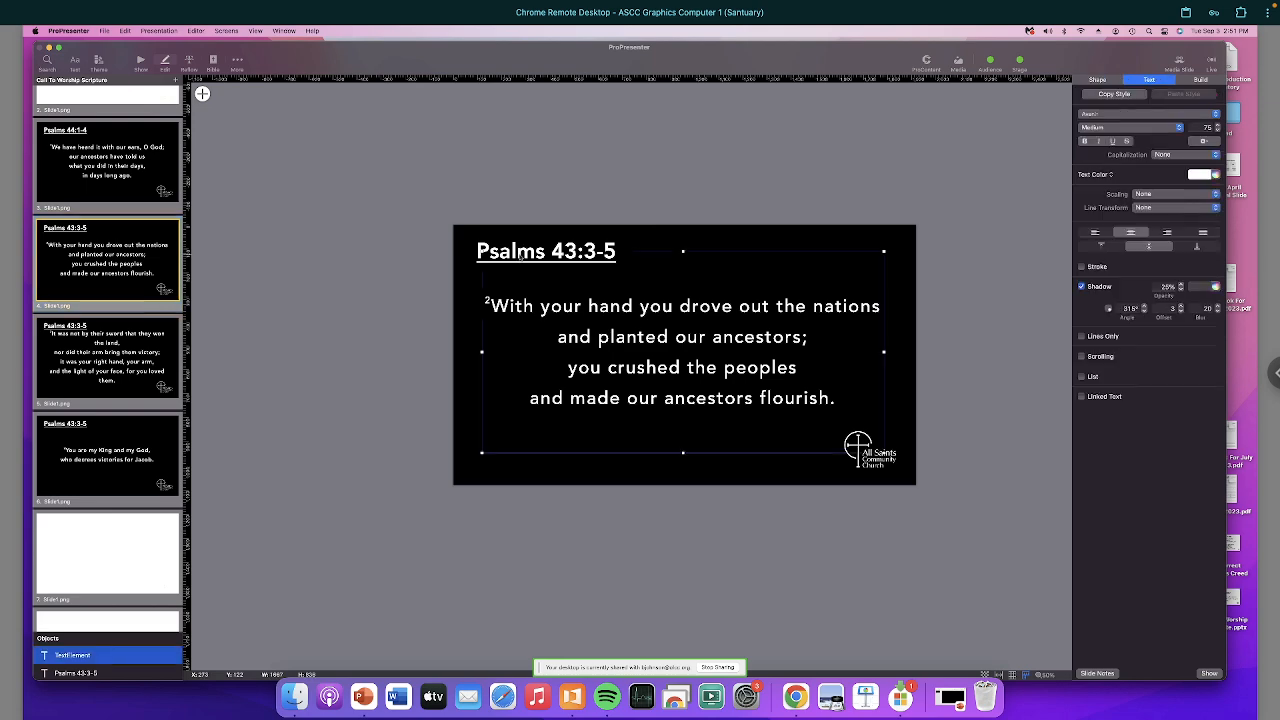
click(518, 254)
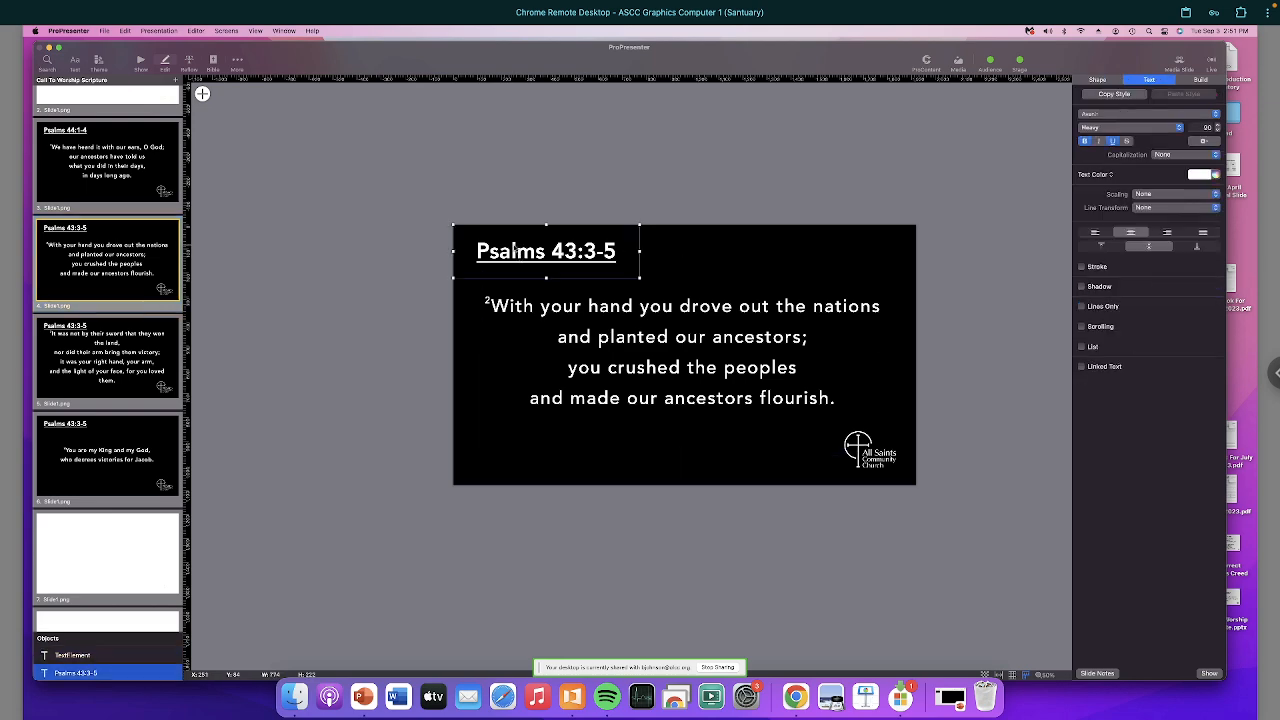
key(Delete)
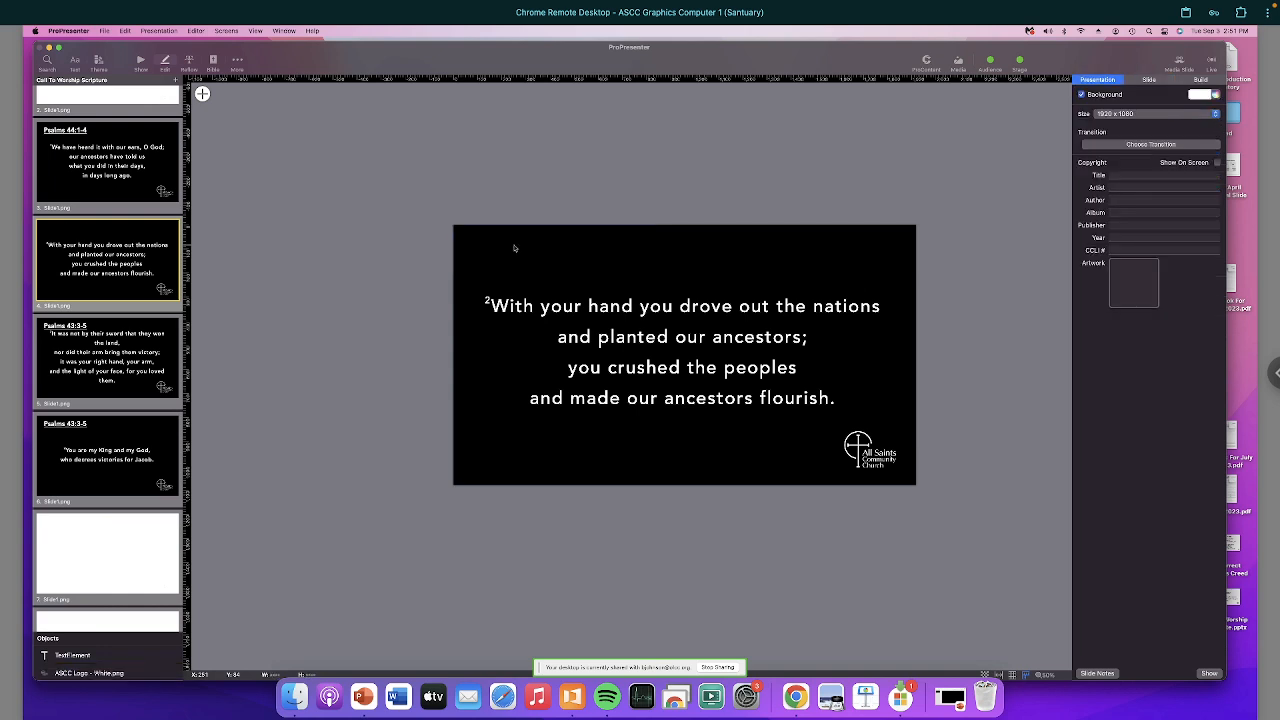
key(super+v)
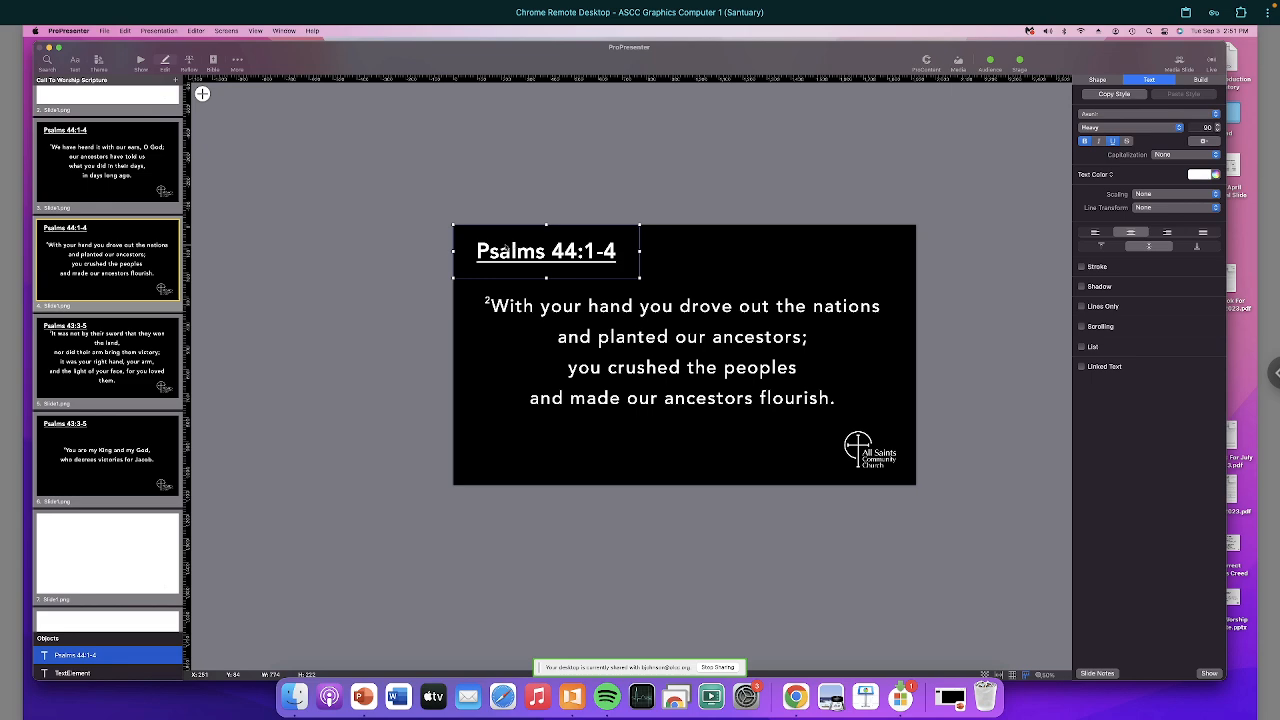
Step: Replace the heading on slide 5, above the verse 3 text, with the copied Psalms 44:1-4 heading
click(120, 362)
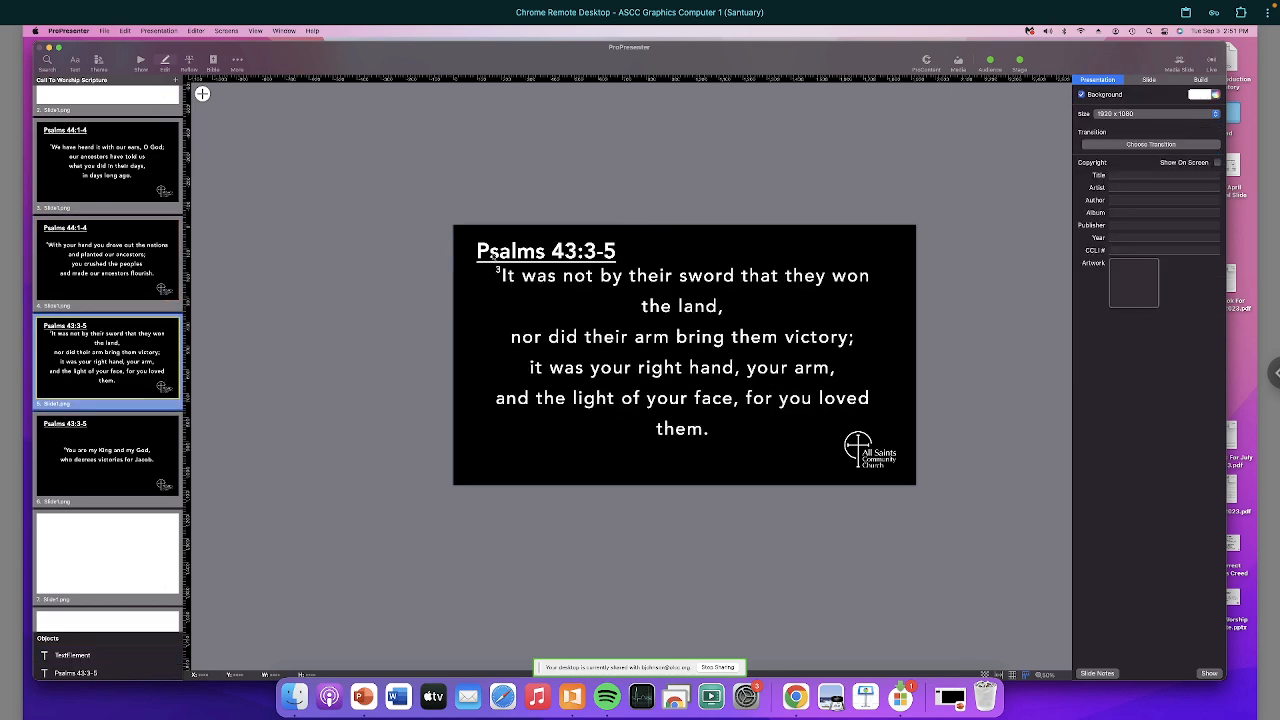
click(530, 251)
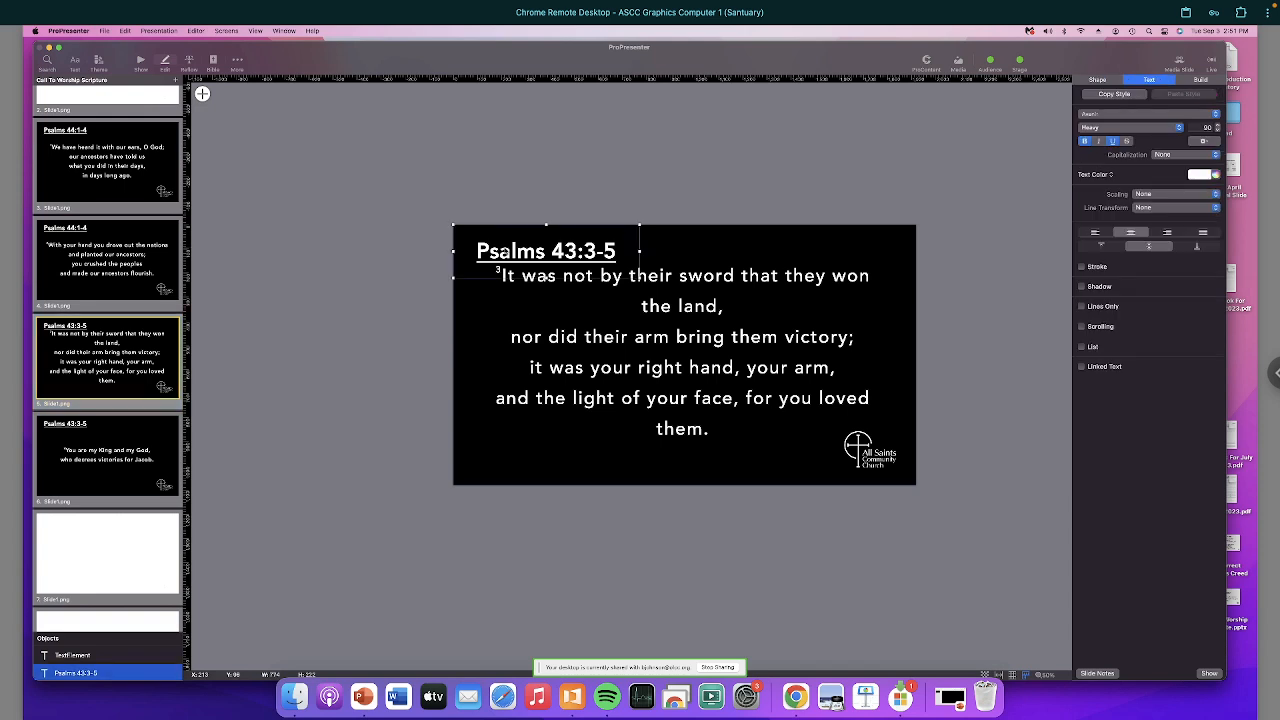
key(Delete)
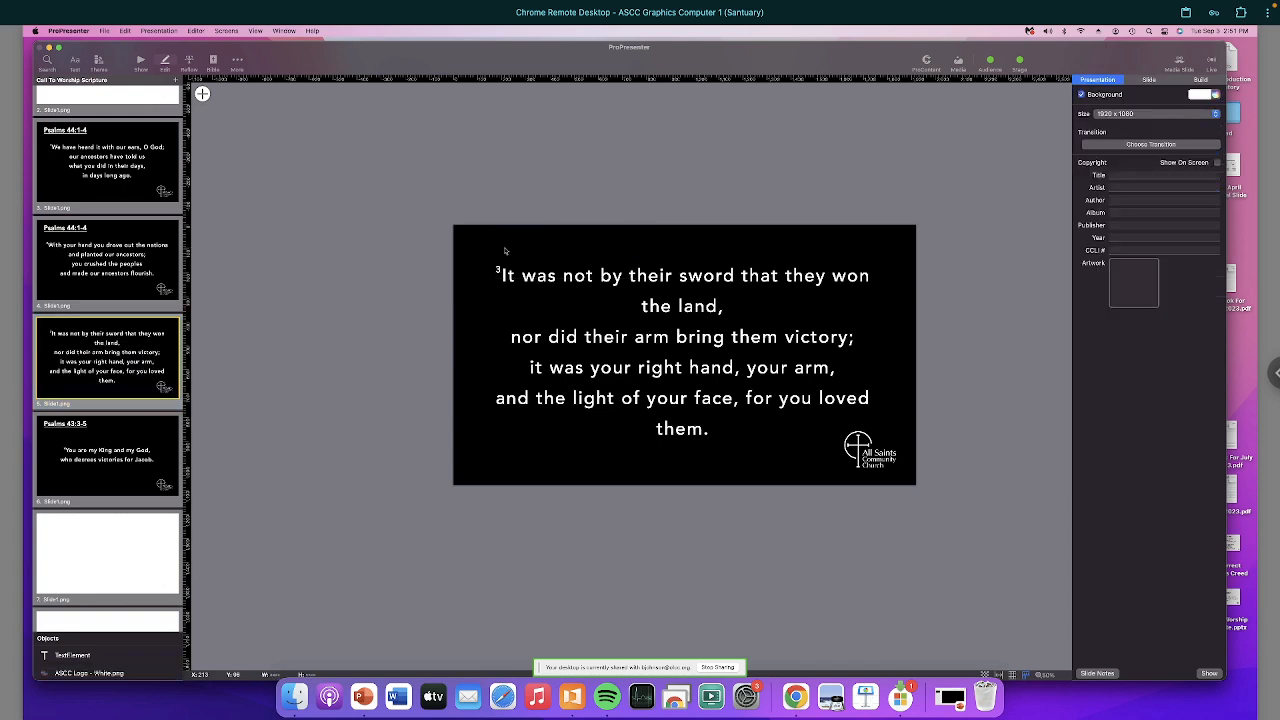
key(super+v)
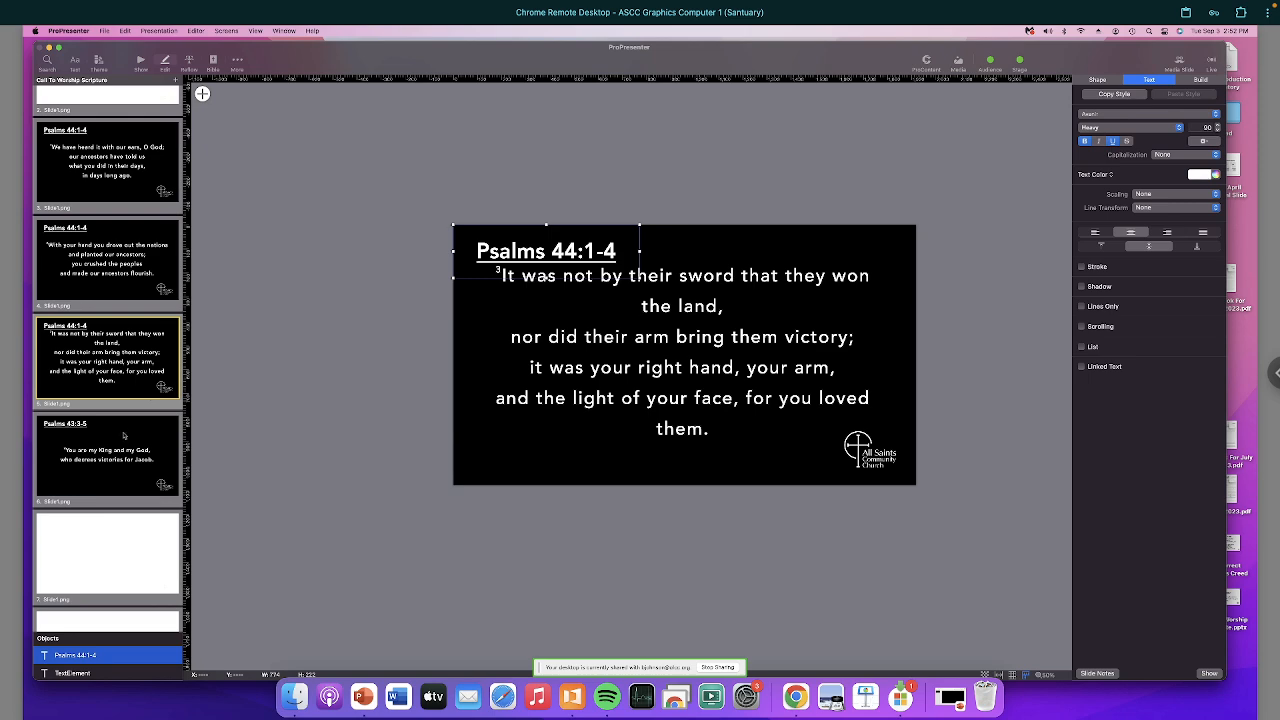
Step: Replace the Psalms 43:3-5 heading on slide 6, above the verse 4 text, with the copied Psalms 44:1-4 heading
click(130, 436)
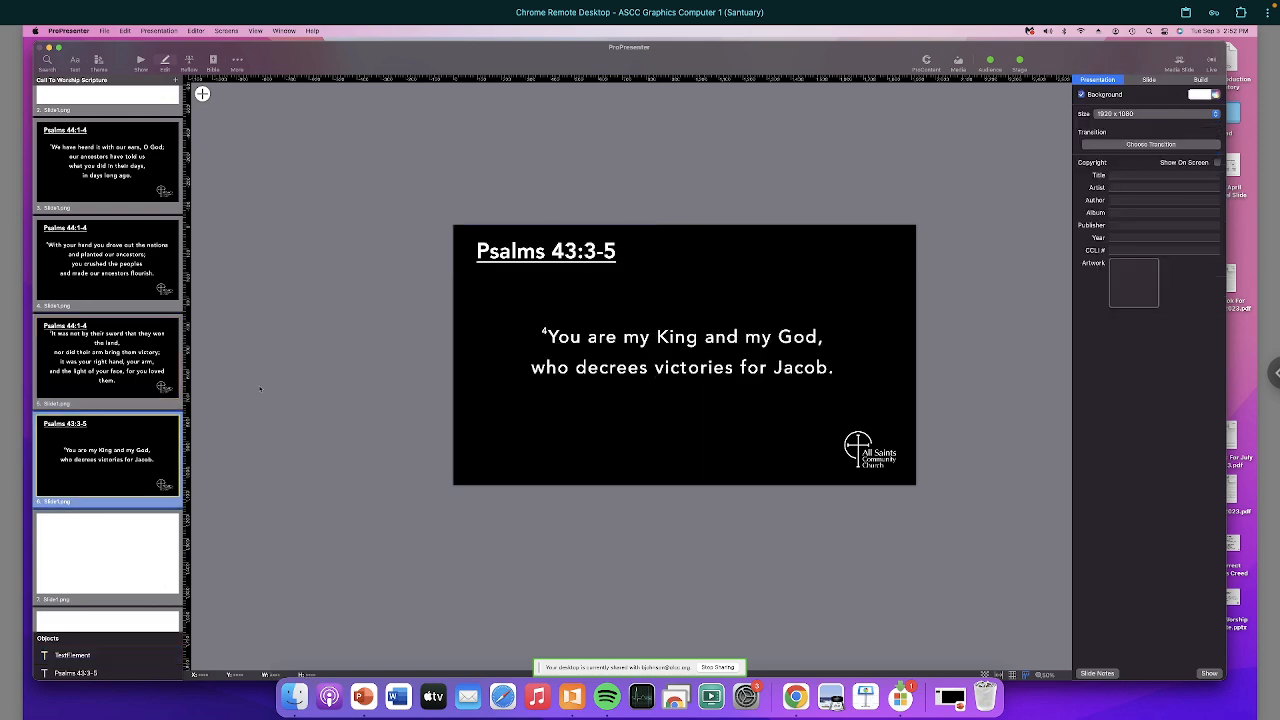
click(493, 248)
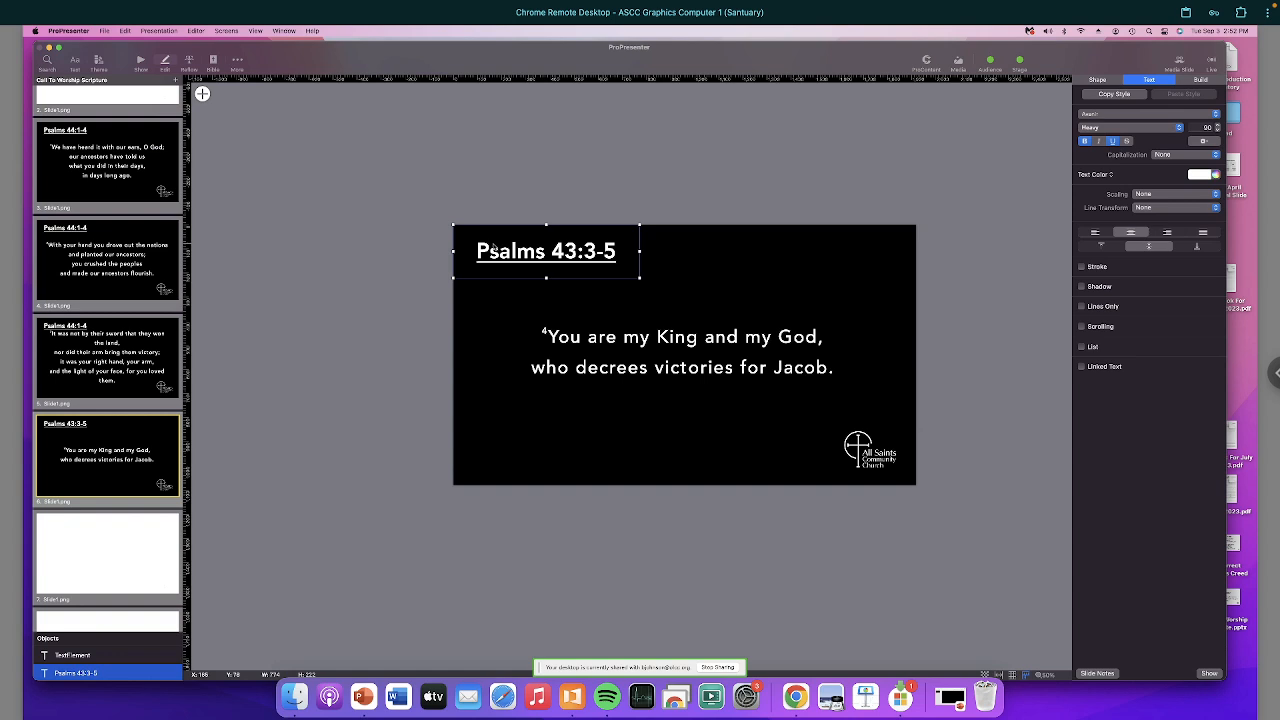
key(Delete)
key(super+v)
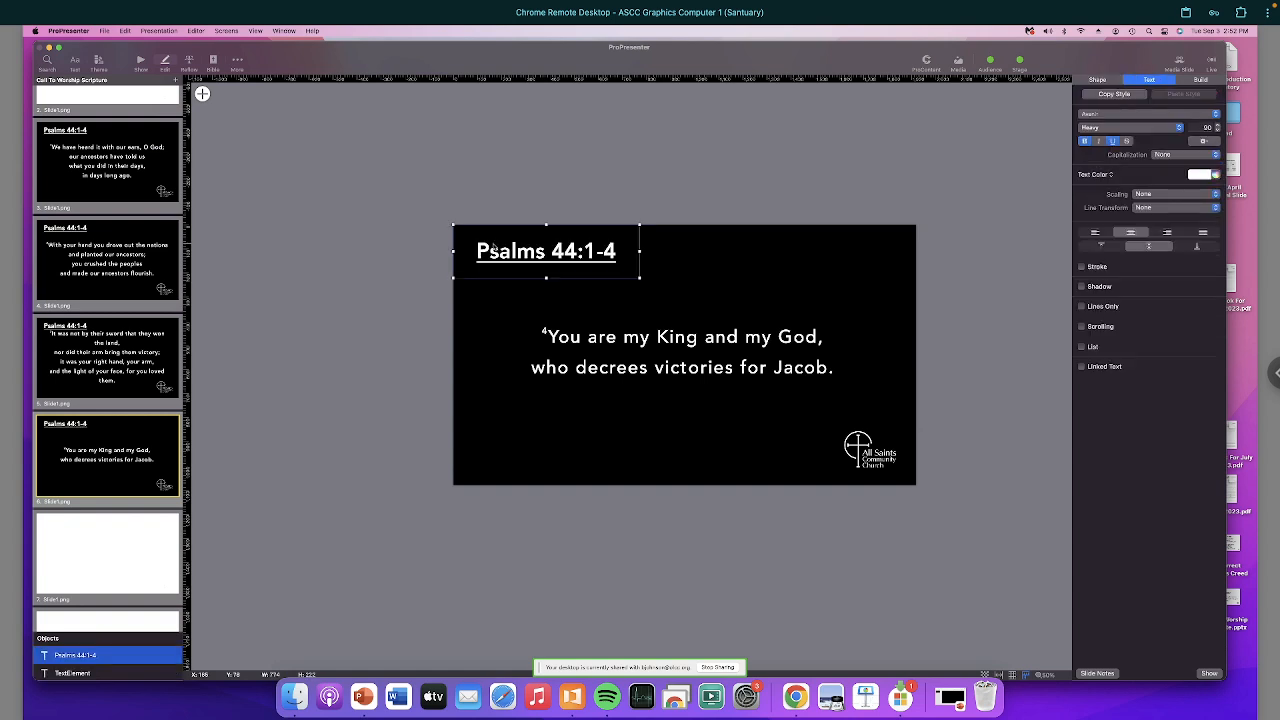
click(320, 104)
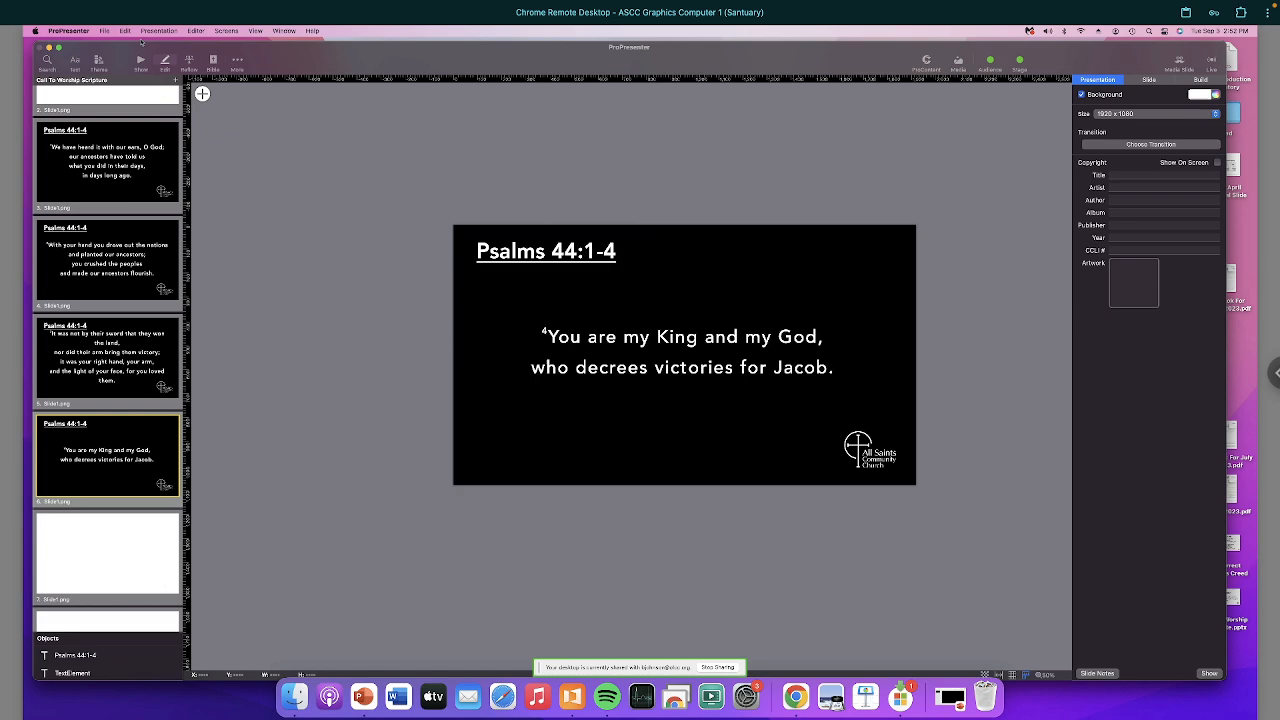
Step: Return to the Show view and delete the unbranded verse slides 8 to 11 from the Call To Worship Scripture presentation
key(super+1)
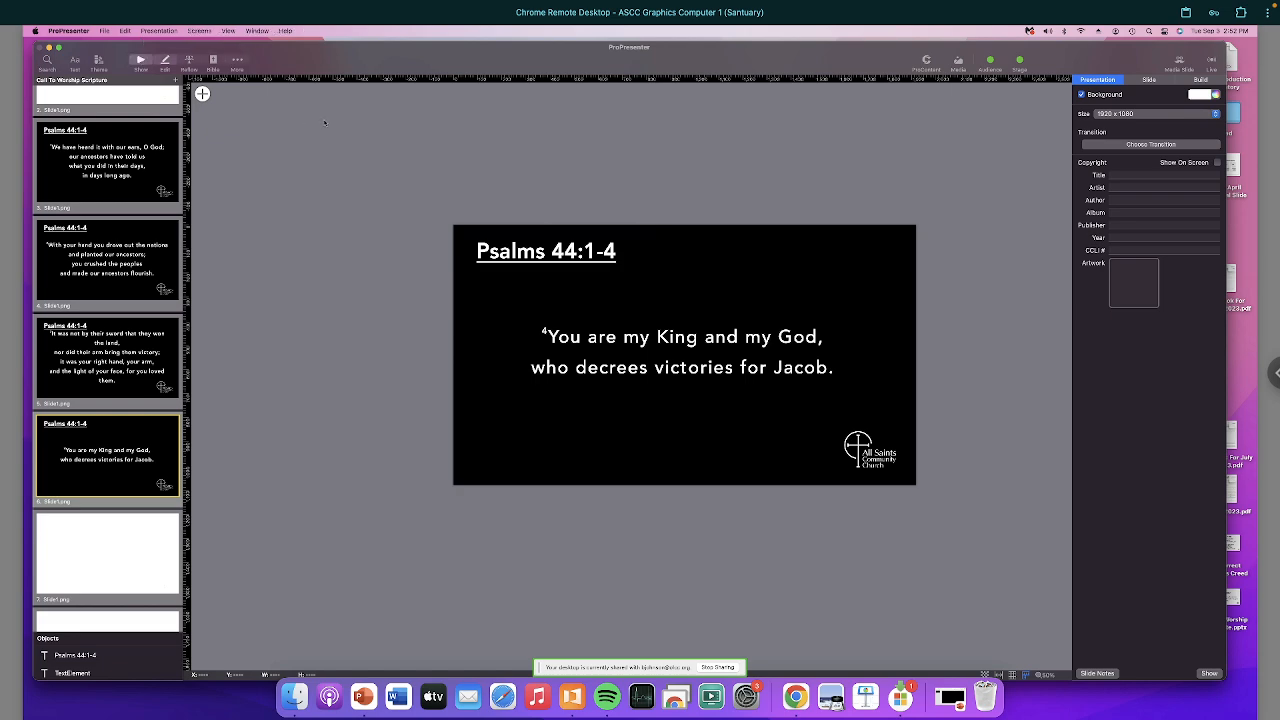
scroll(460, 203, up, 2)
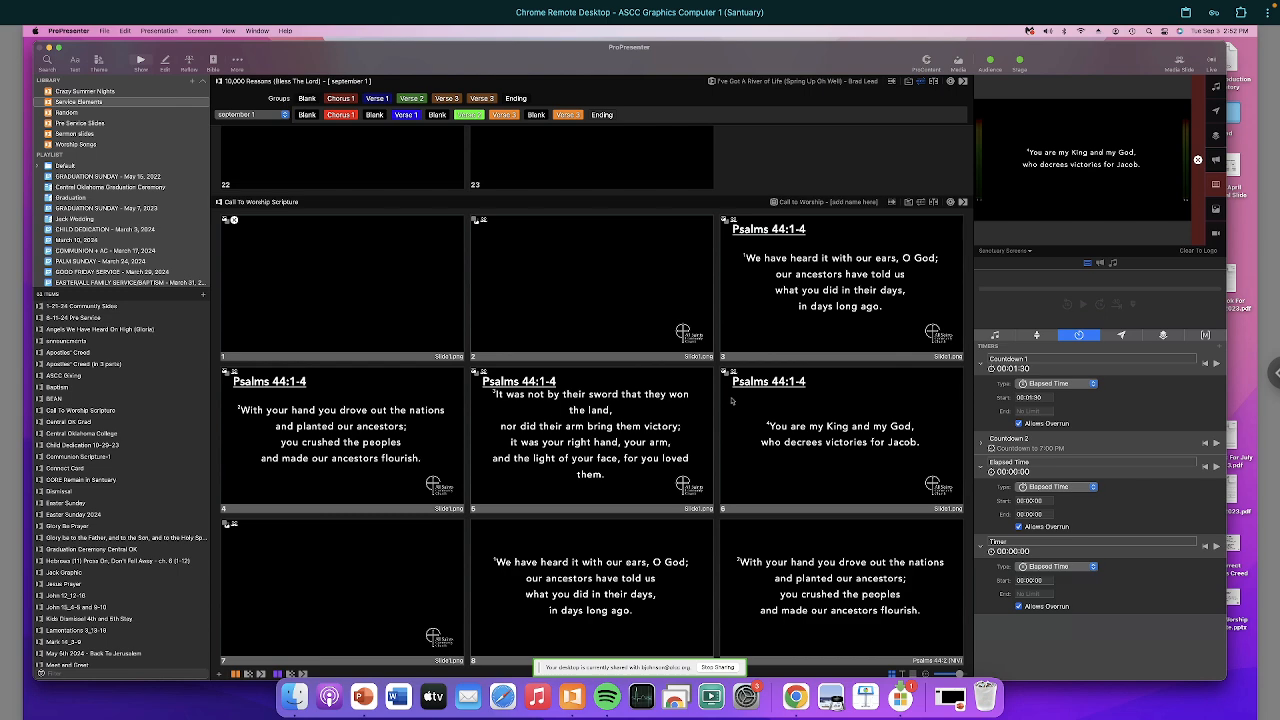
scroll(732, 400, down, 3)
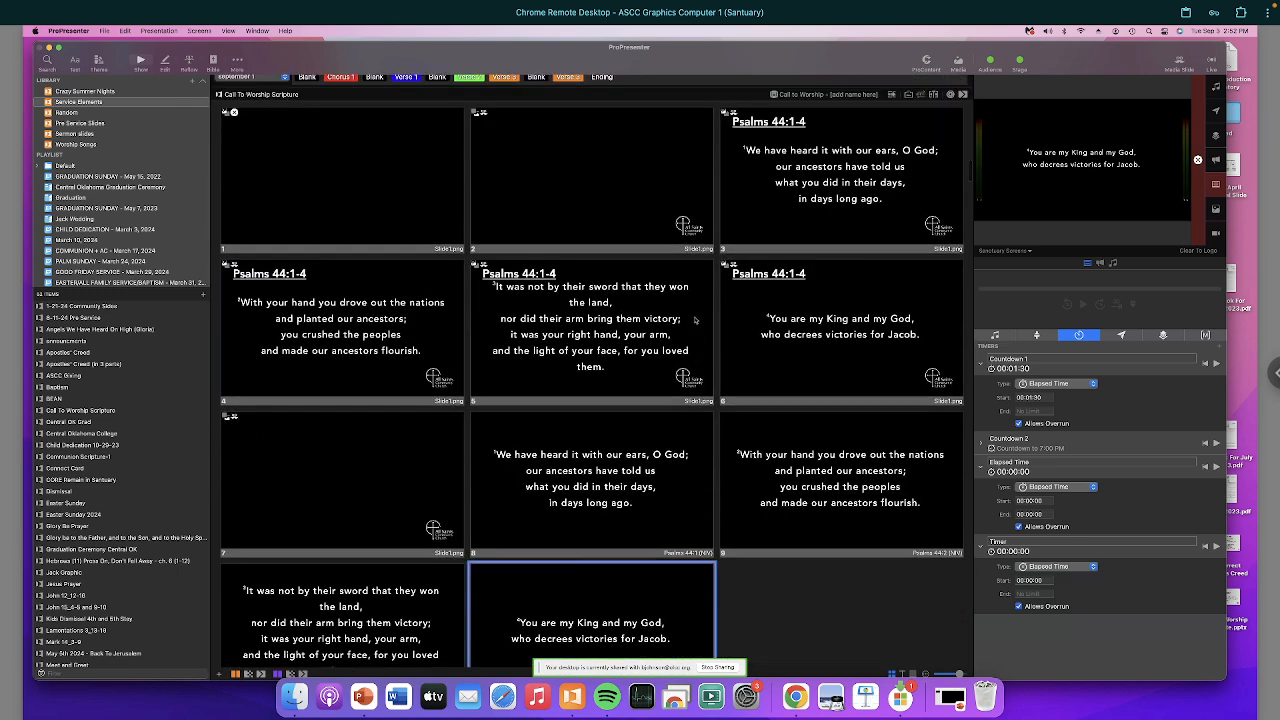
scroll(695, 320, down, 2)
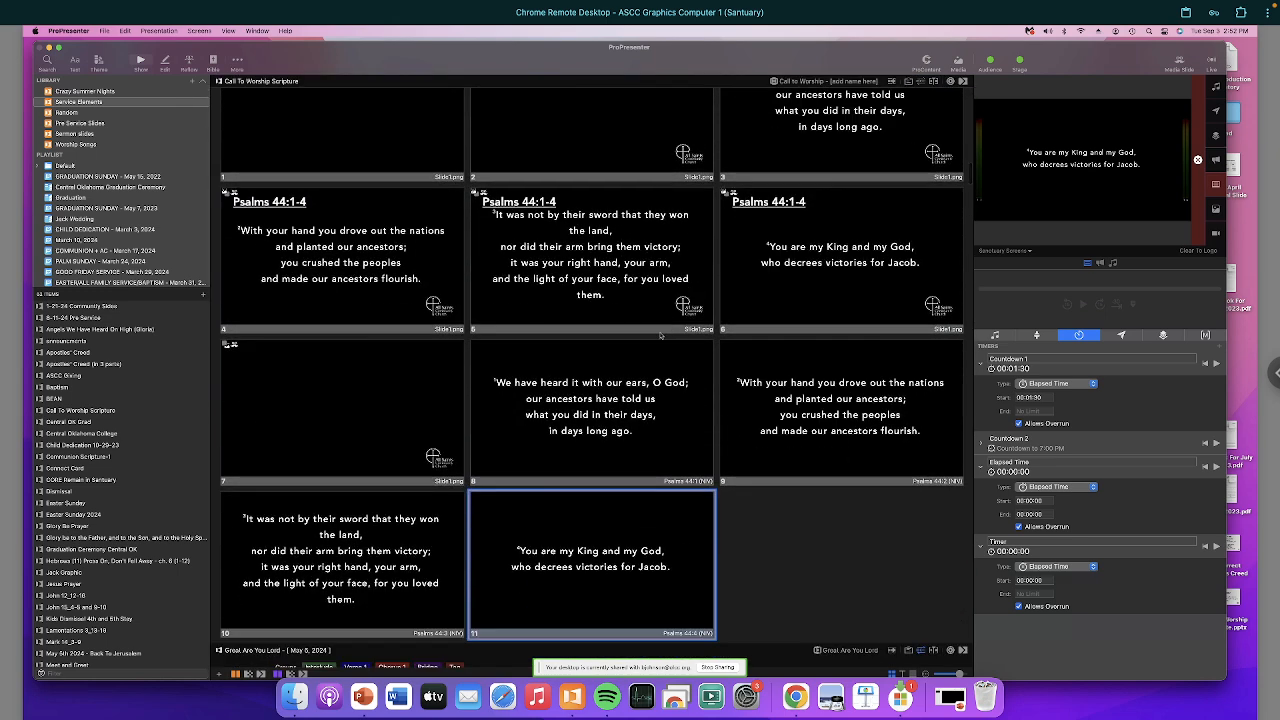
click(617, 414)
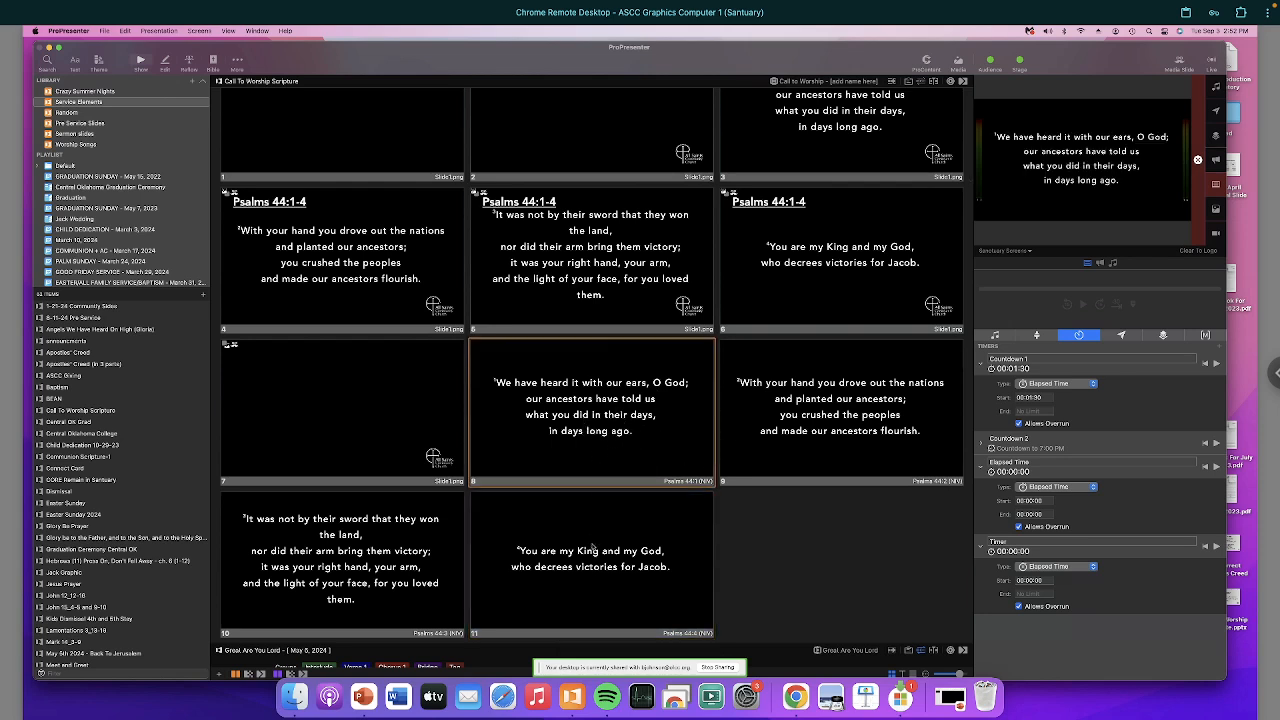
shift+click(594, 549)
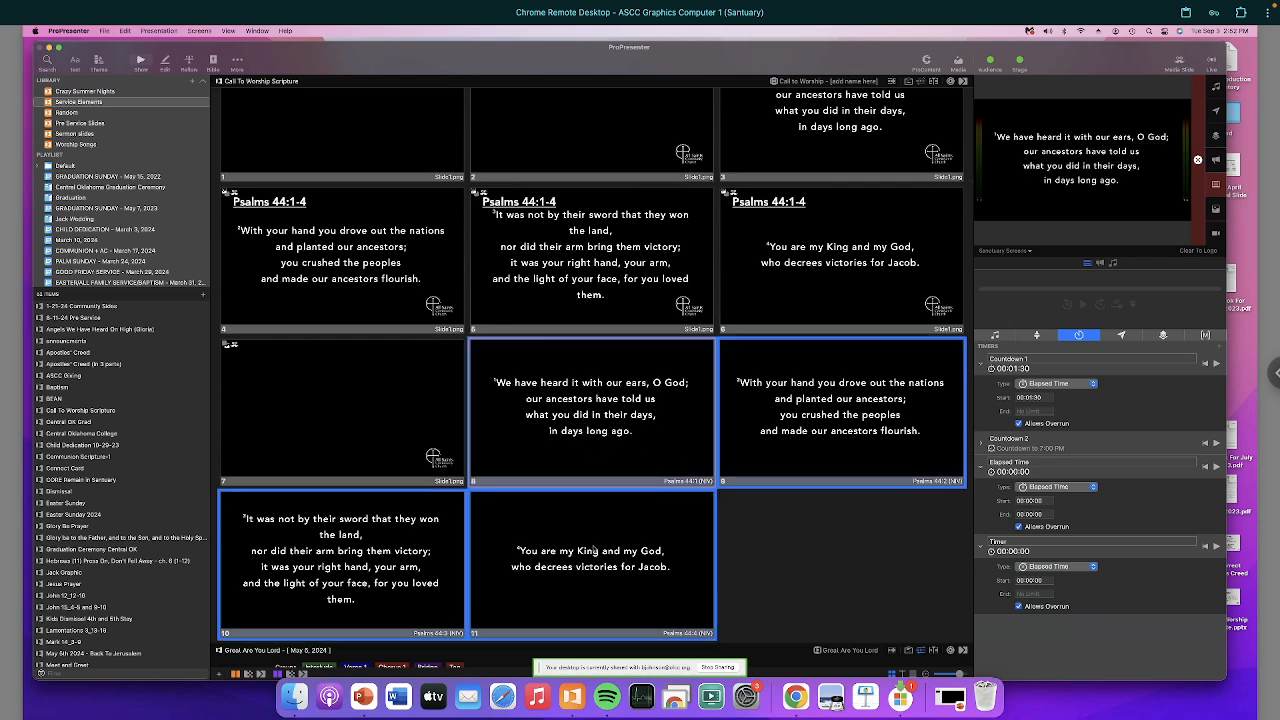
right_click(594, 549)
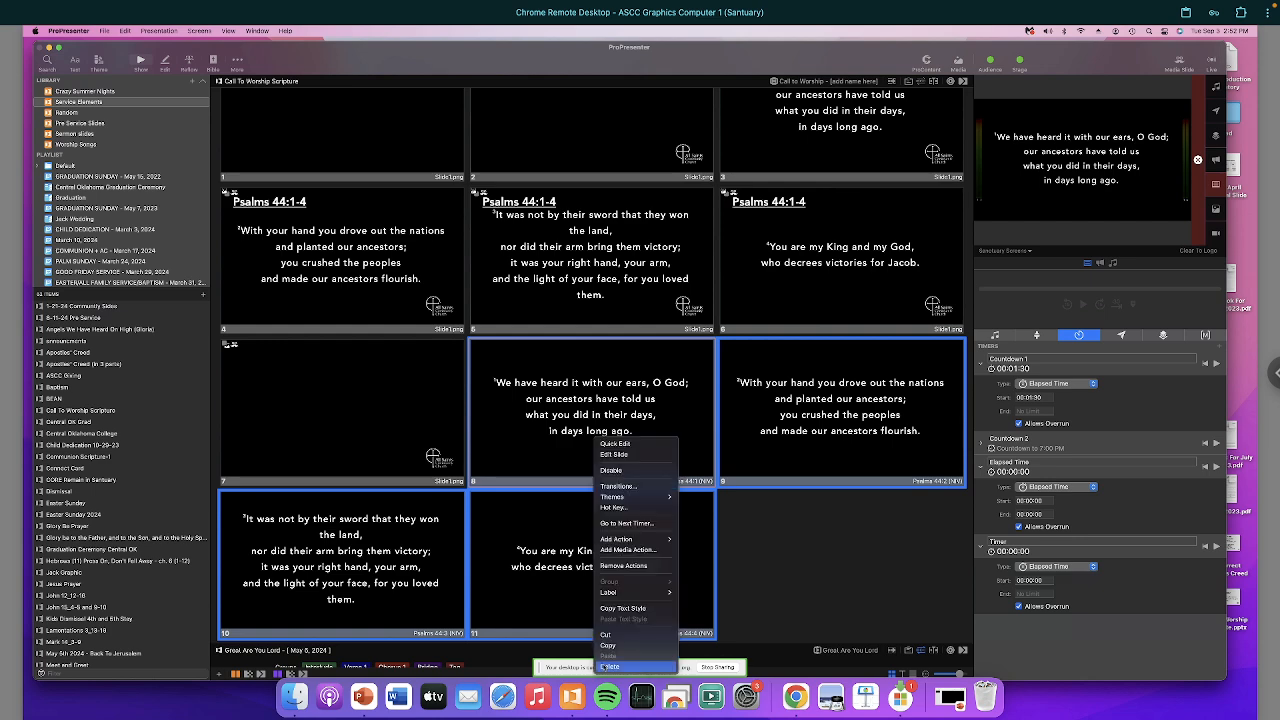
click(608, 666)
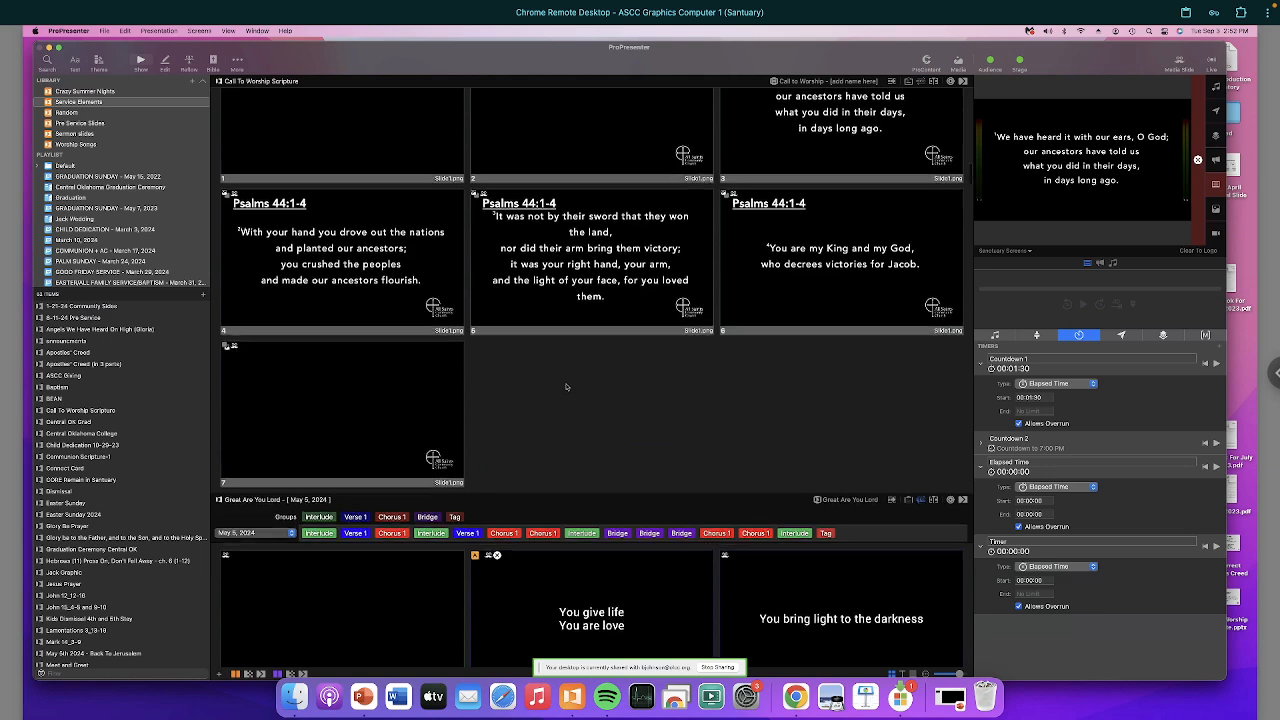
Step: Run through Call To Worship Scripture slides 2 to 7 in order to check the output, and bring slide 4 back up
scroll(565, 387, up, 1)
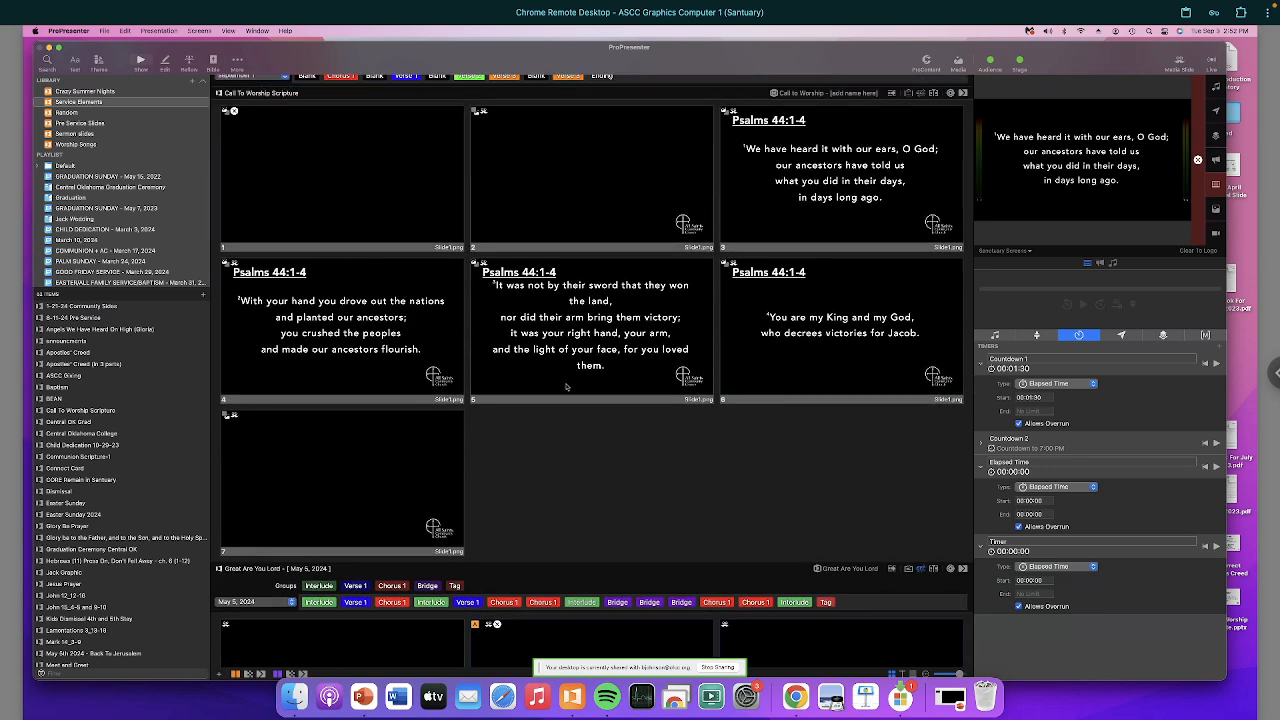
click(571, 169)
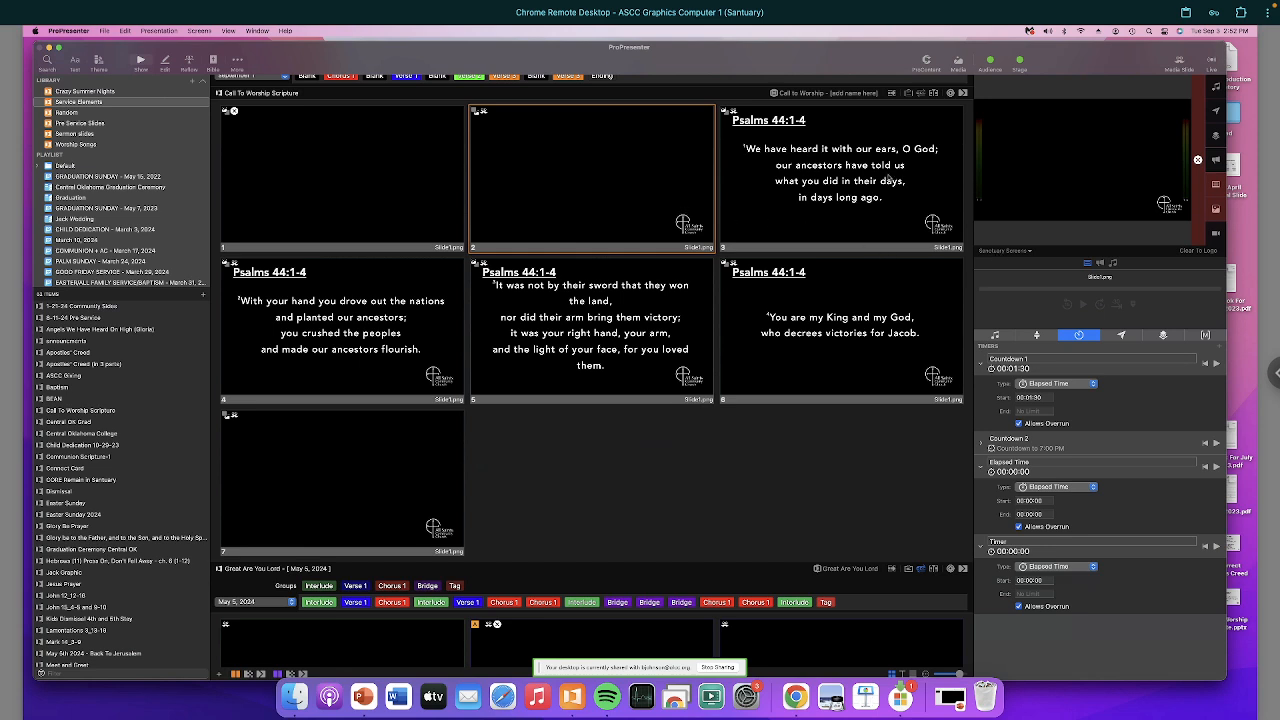
key(Right)
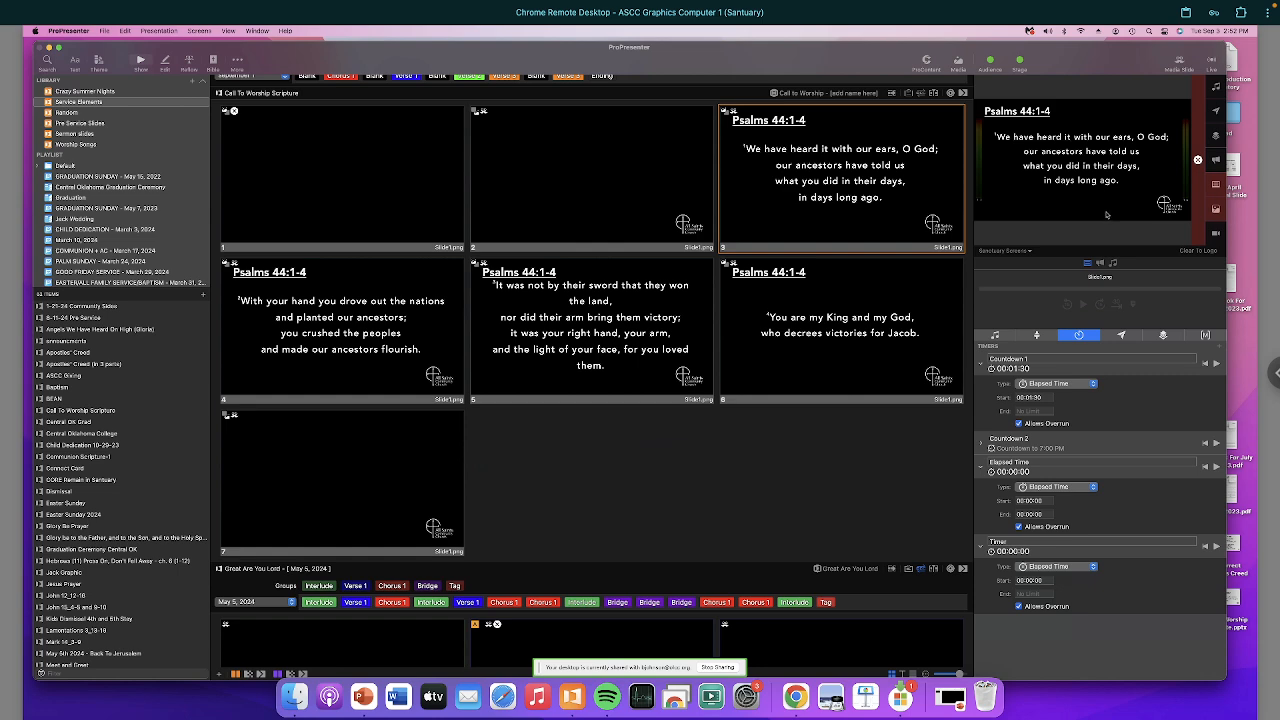
key(Right)
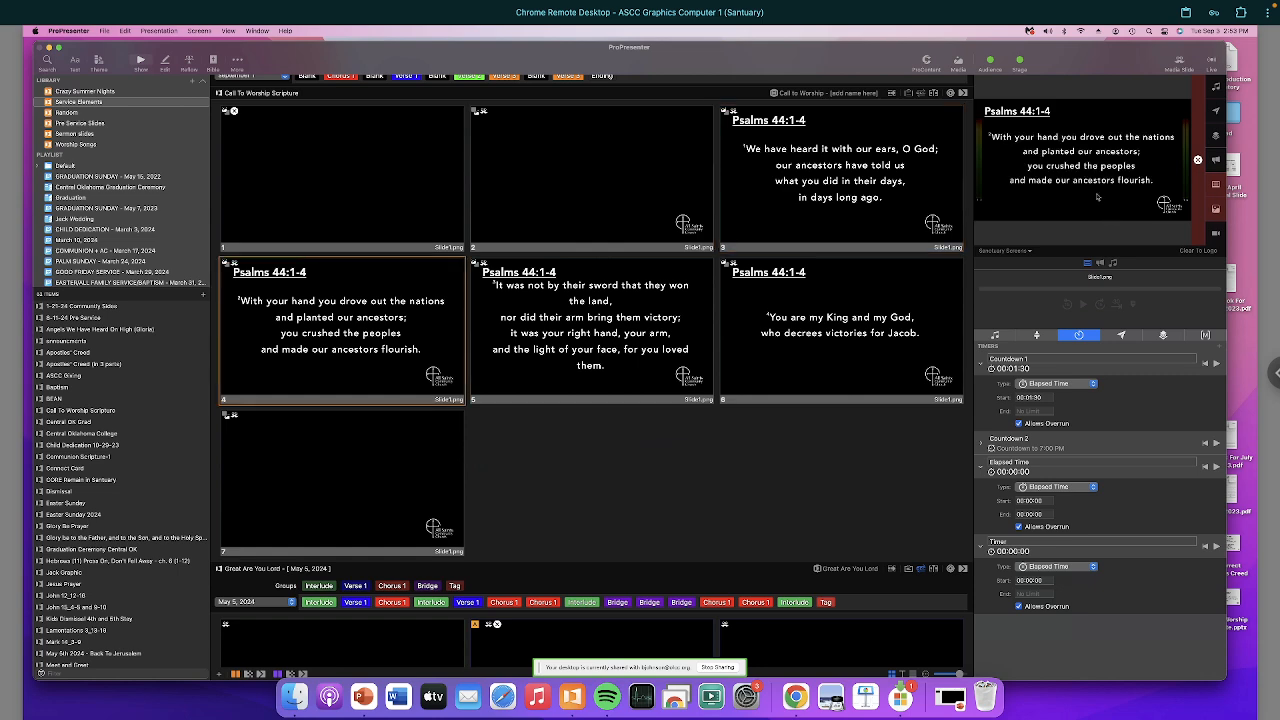
key(Right)
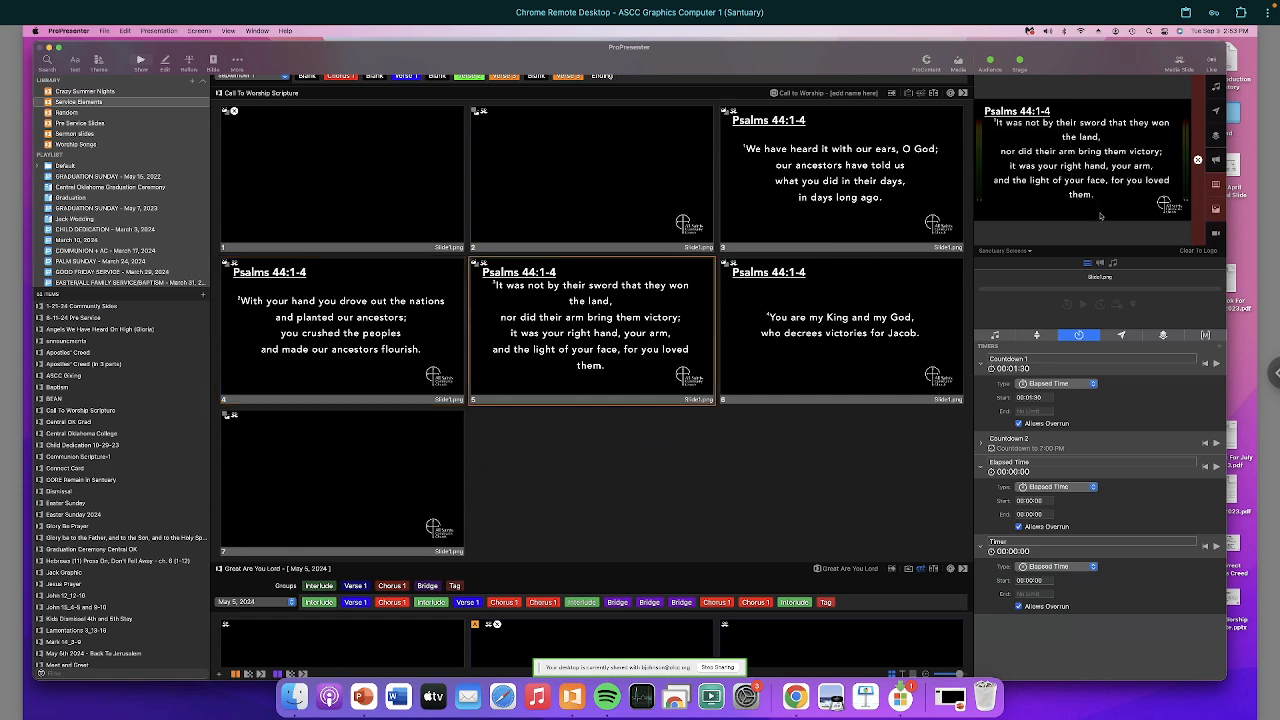
key(Right)
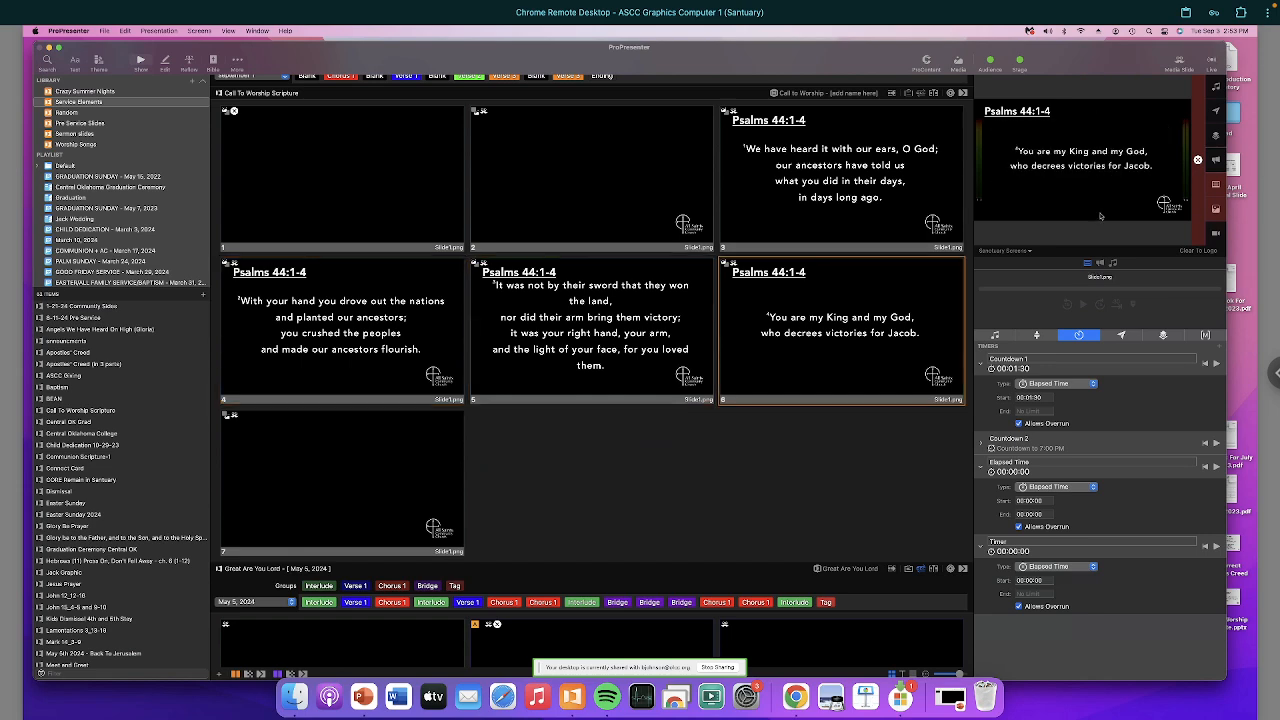
key(Right)
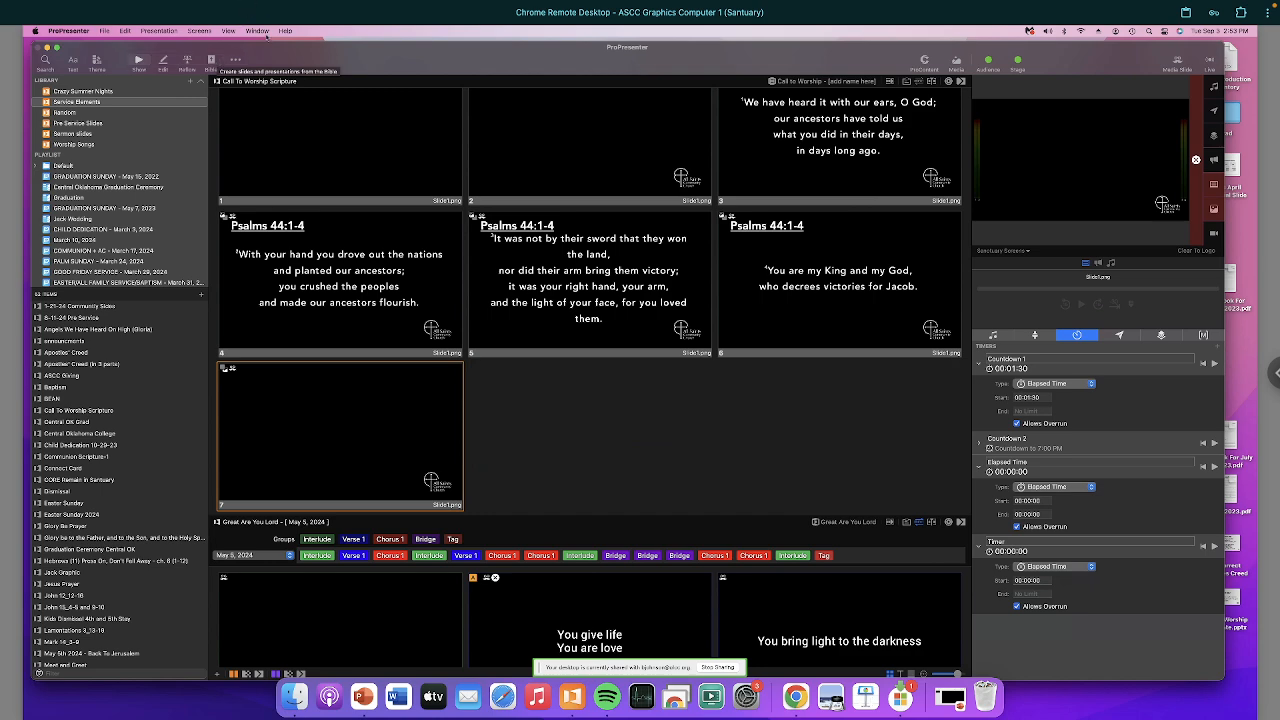
click(245, 226)
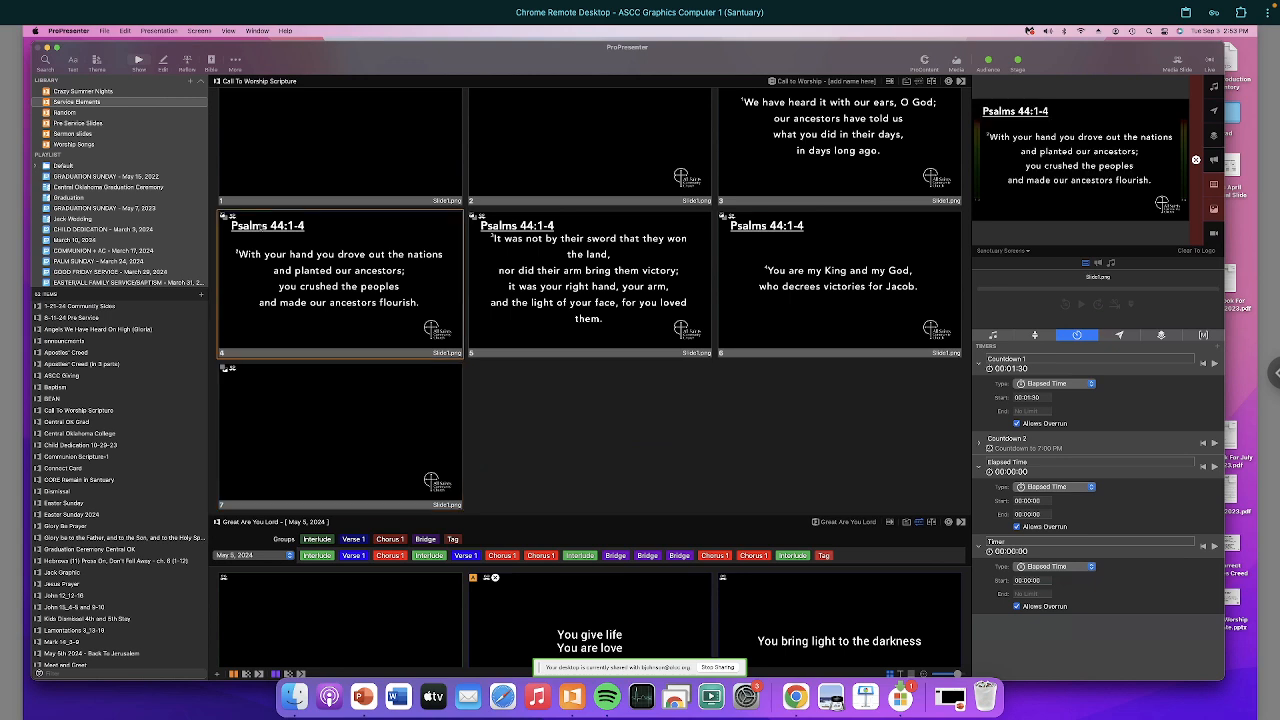